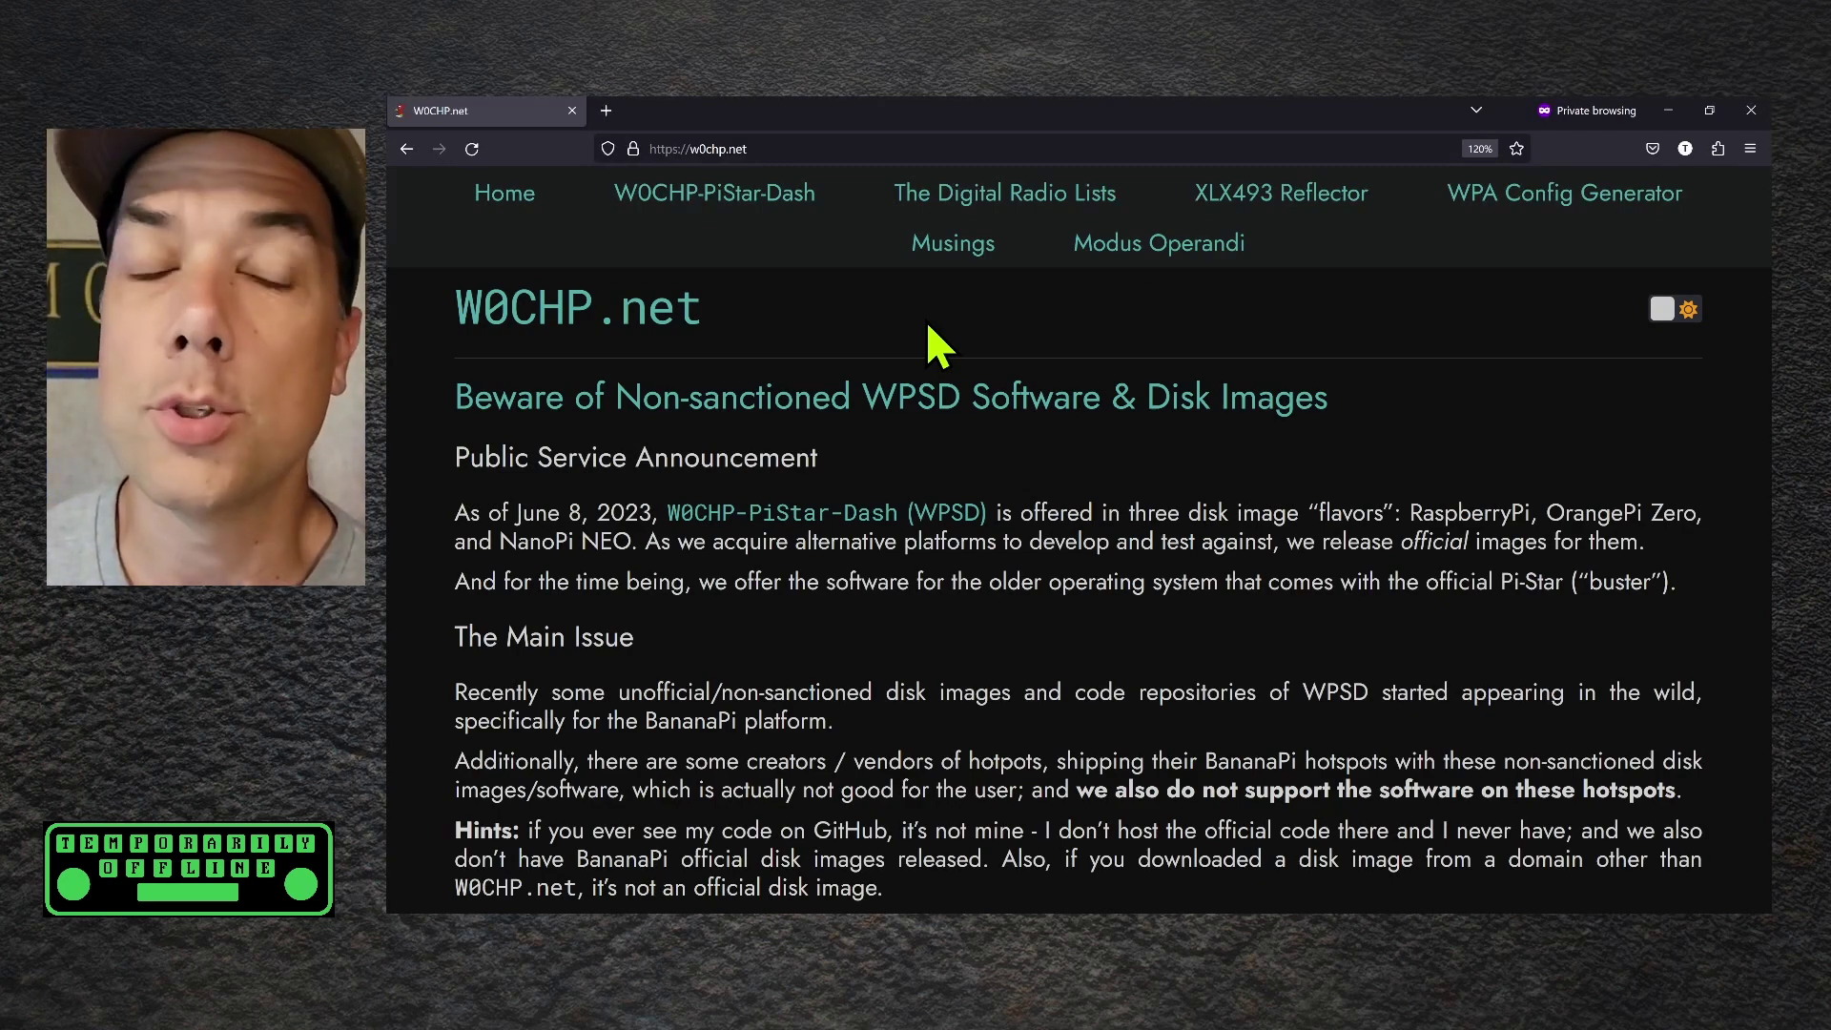
Go to the W0CHP-PiStar-Dash disk image downloads section
left_click(726, 196)
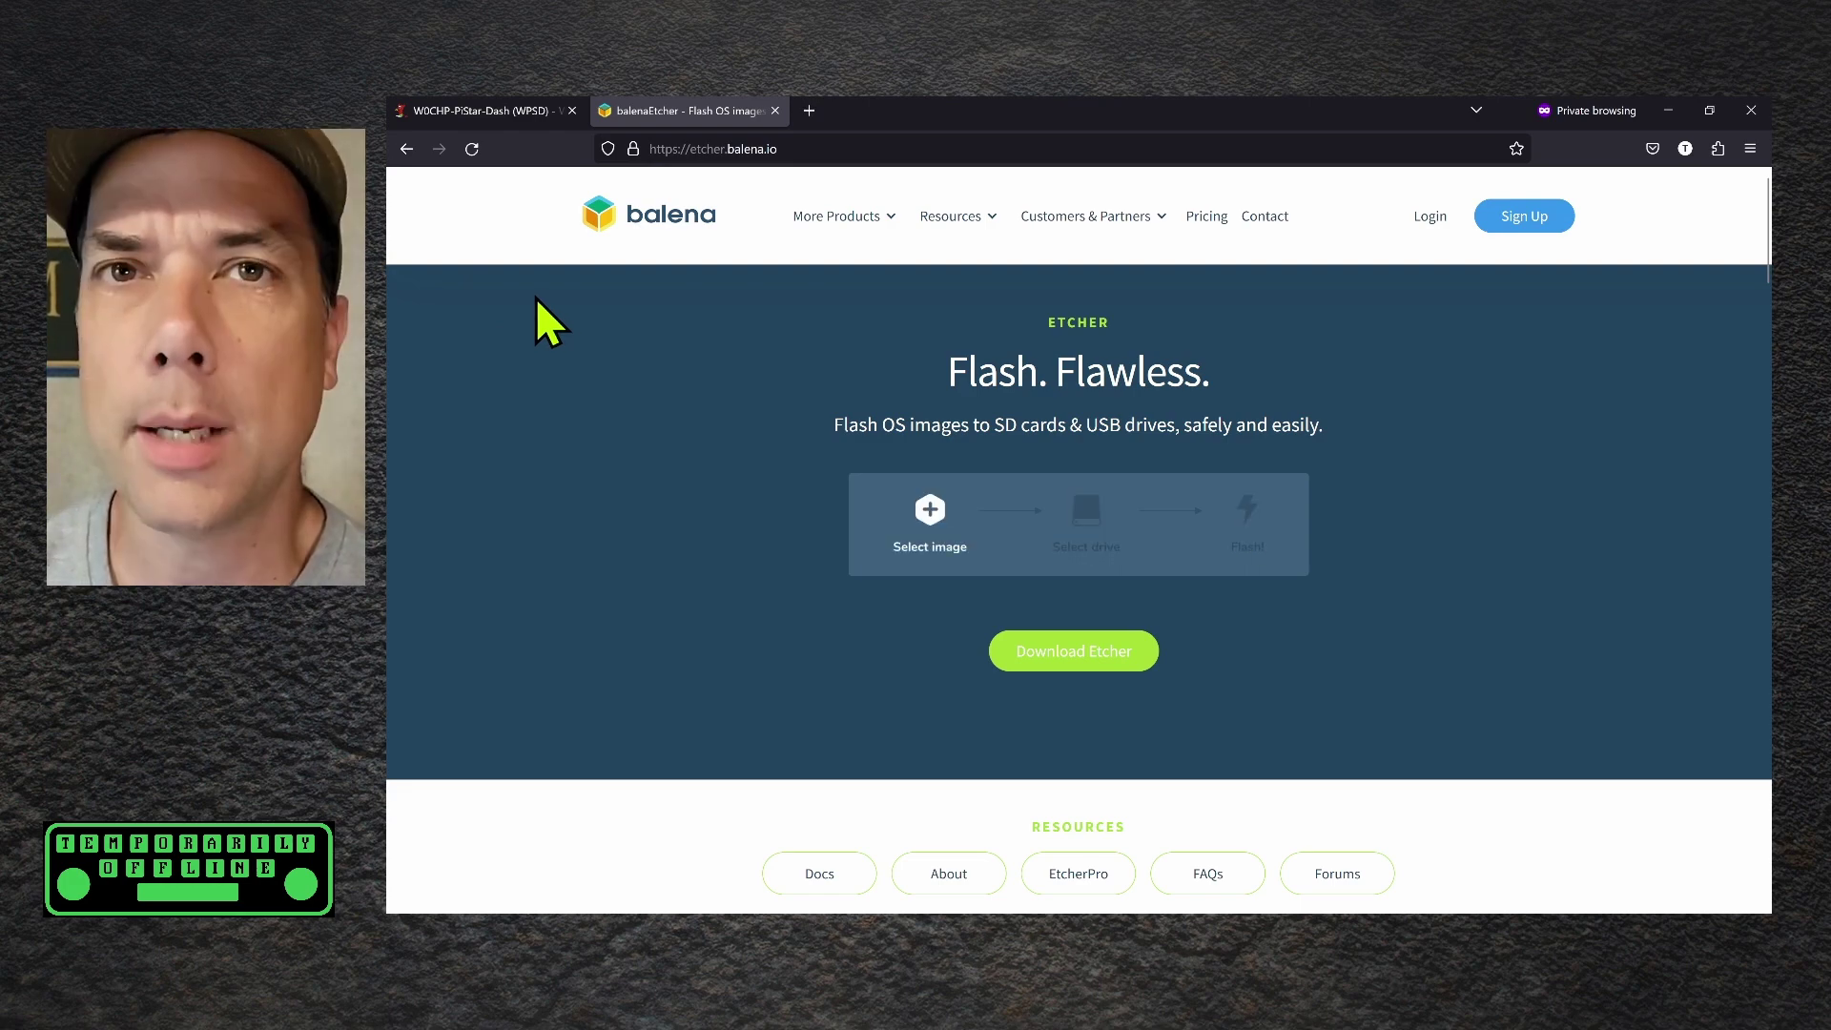
Jump to the Etcher download table and highlight the Windows portable entry
left_click(1097, 653)
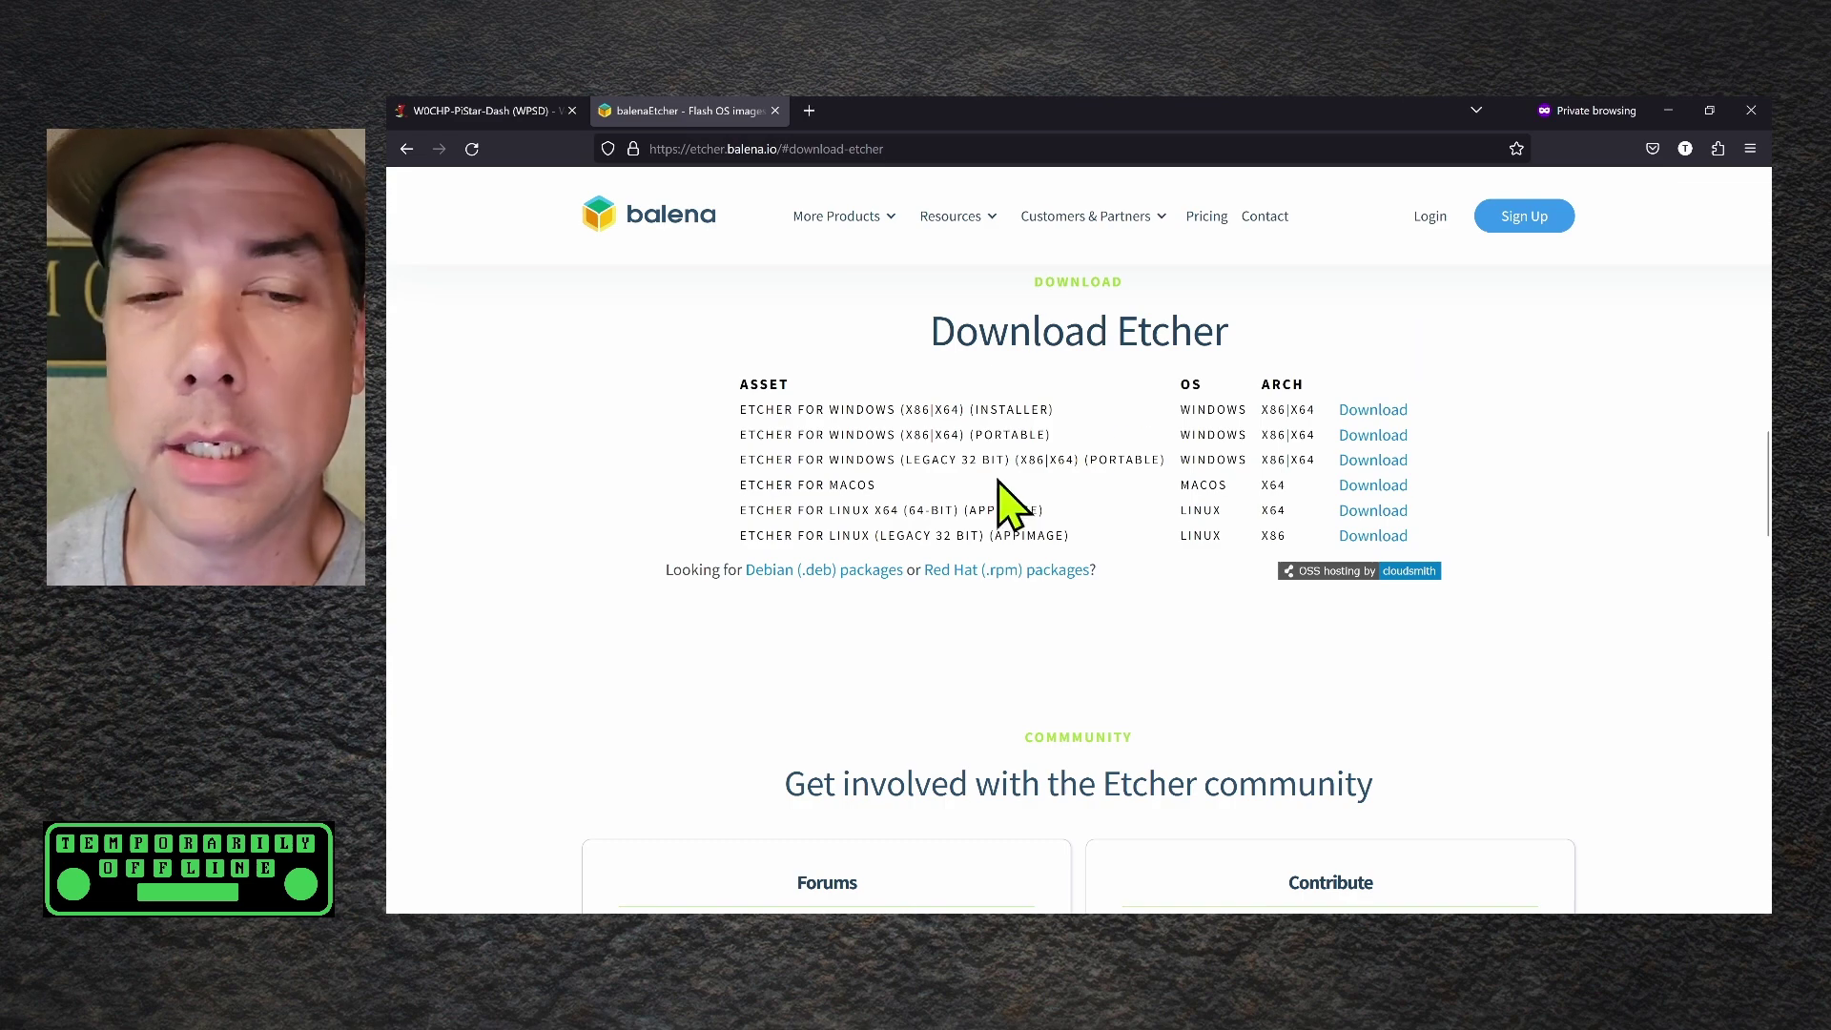
left_click_drag(1054, 435, 887, 437)
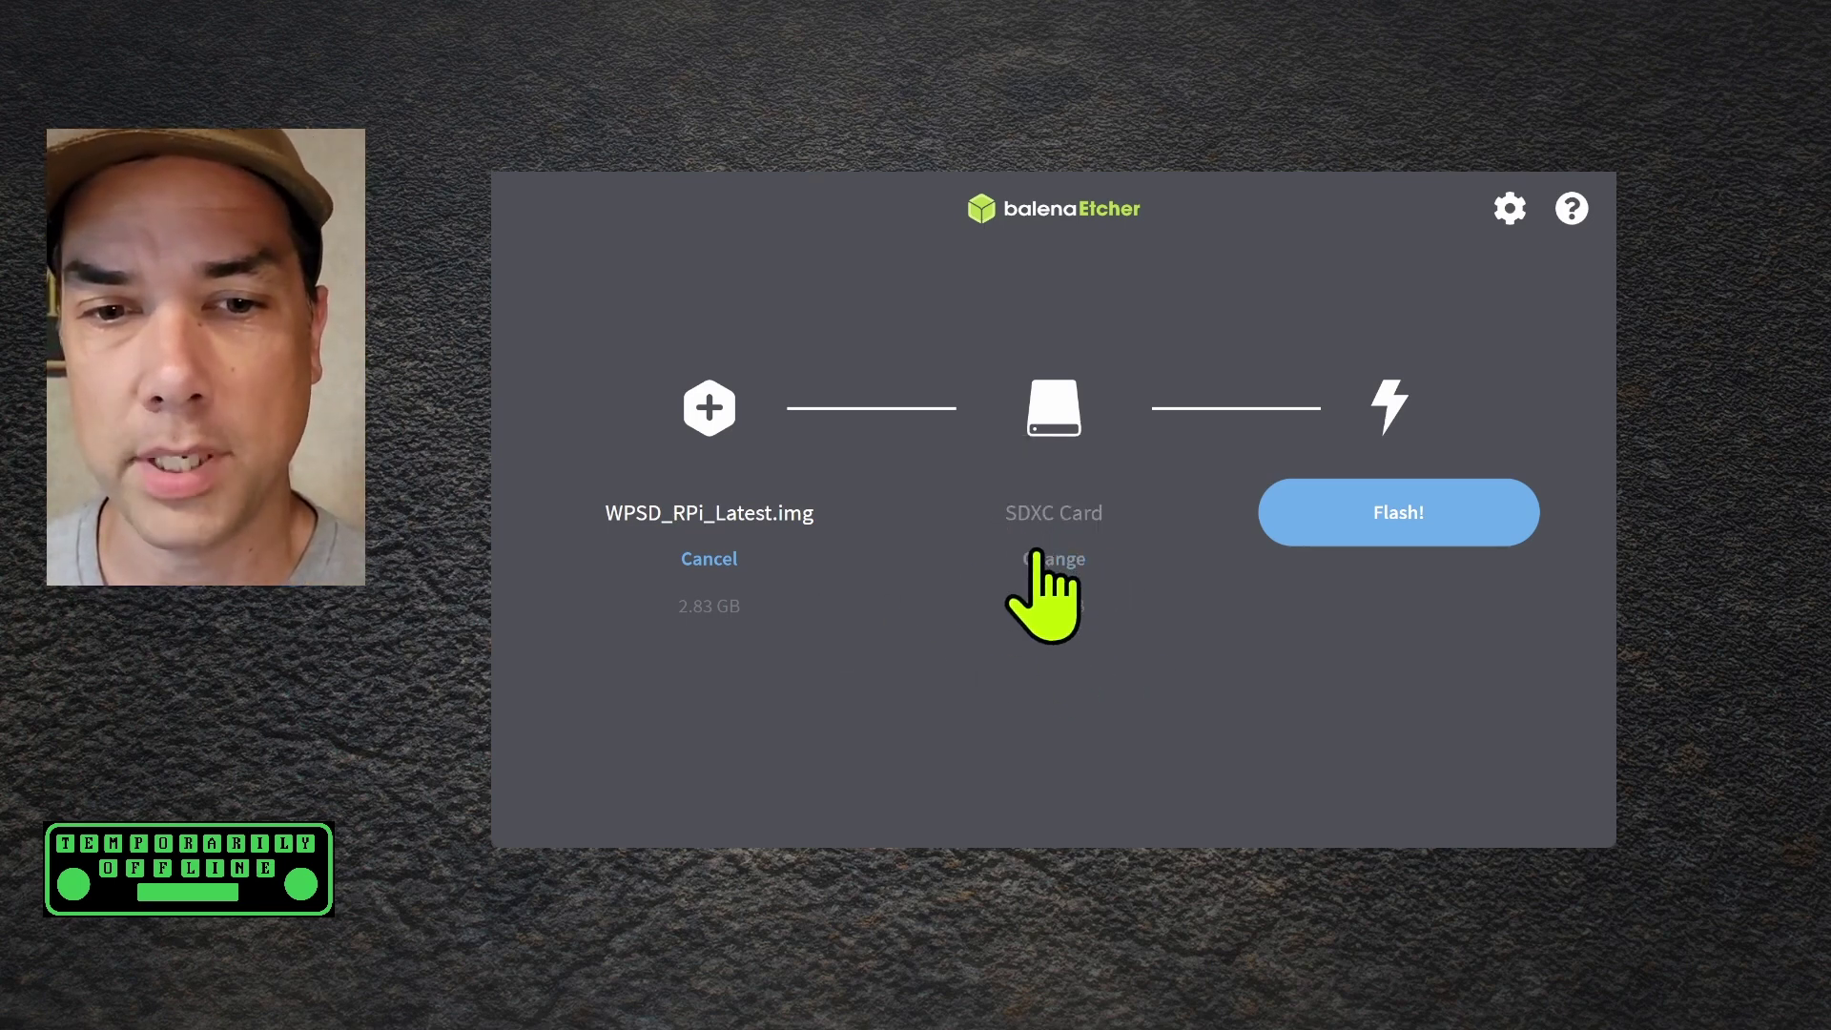
Confirm the 63.9 GB SDXC Card as target and flash WPSD_RPi_Latest.img to it
left_click(1049, 558)
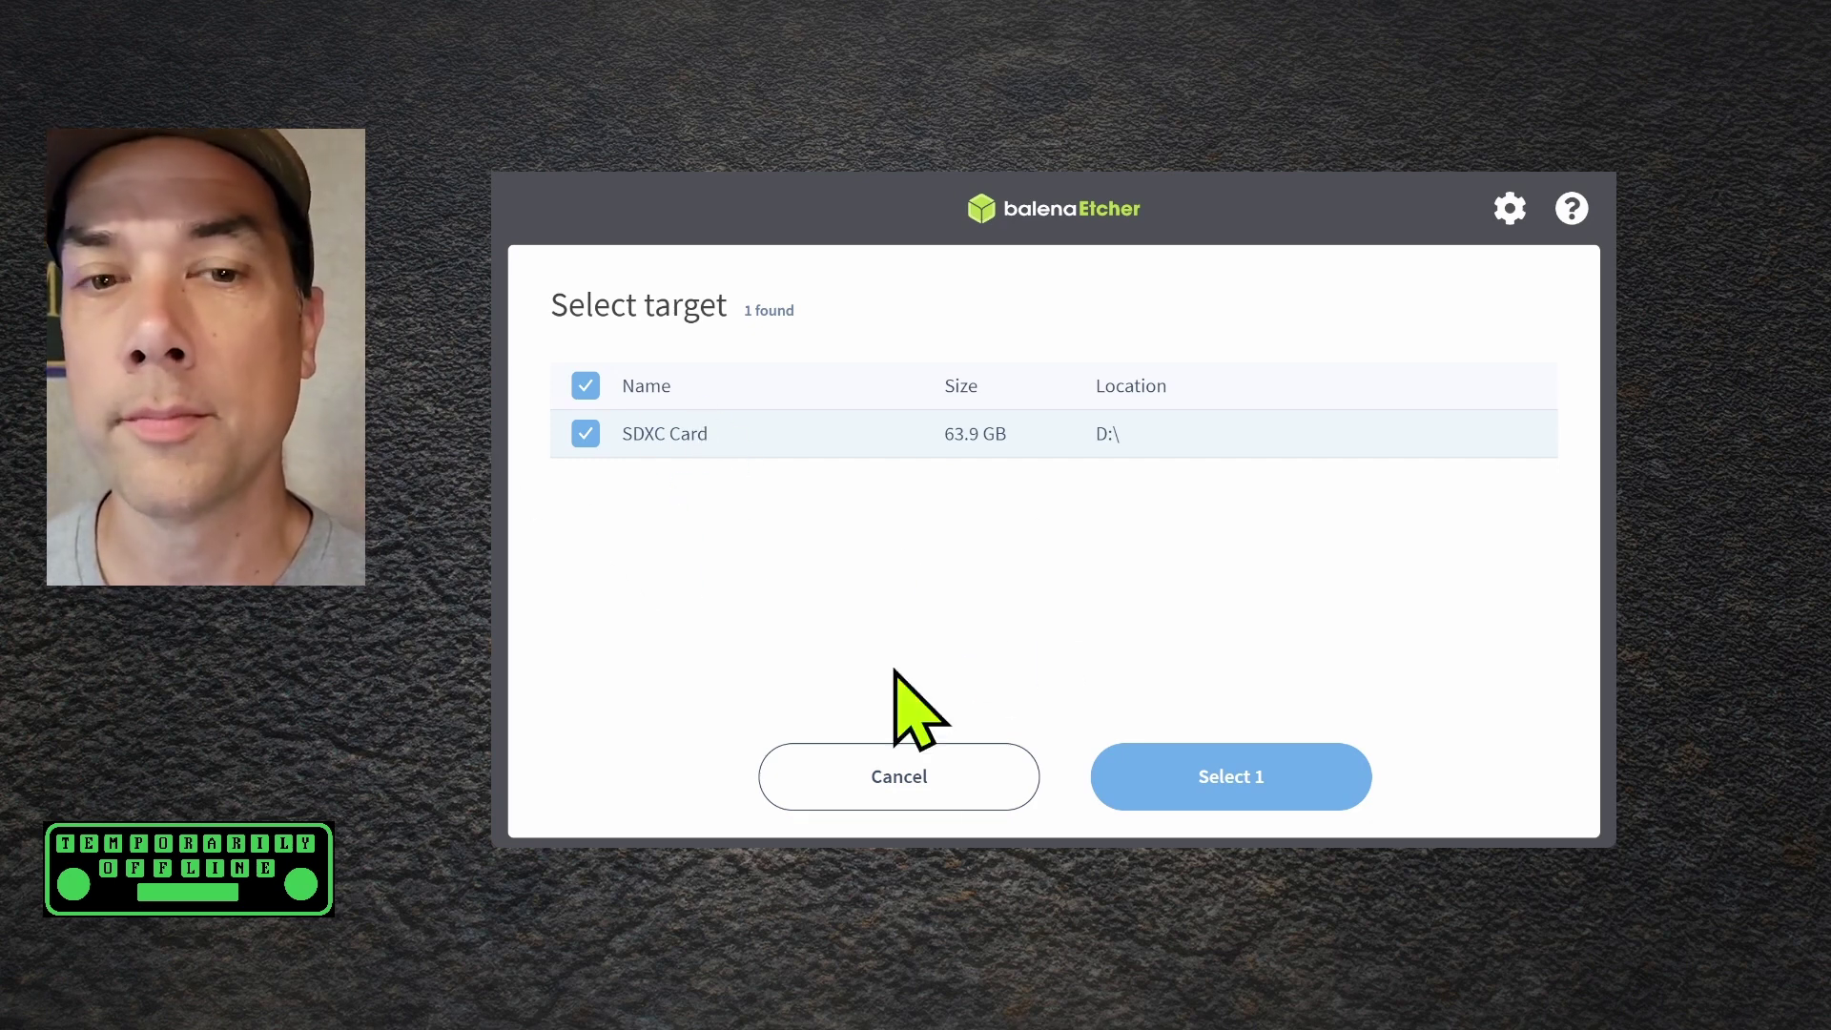
left_click(968, 801)
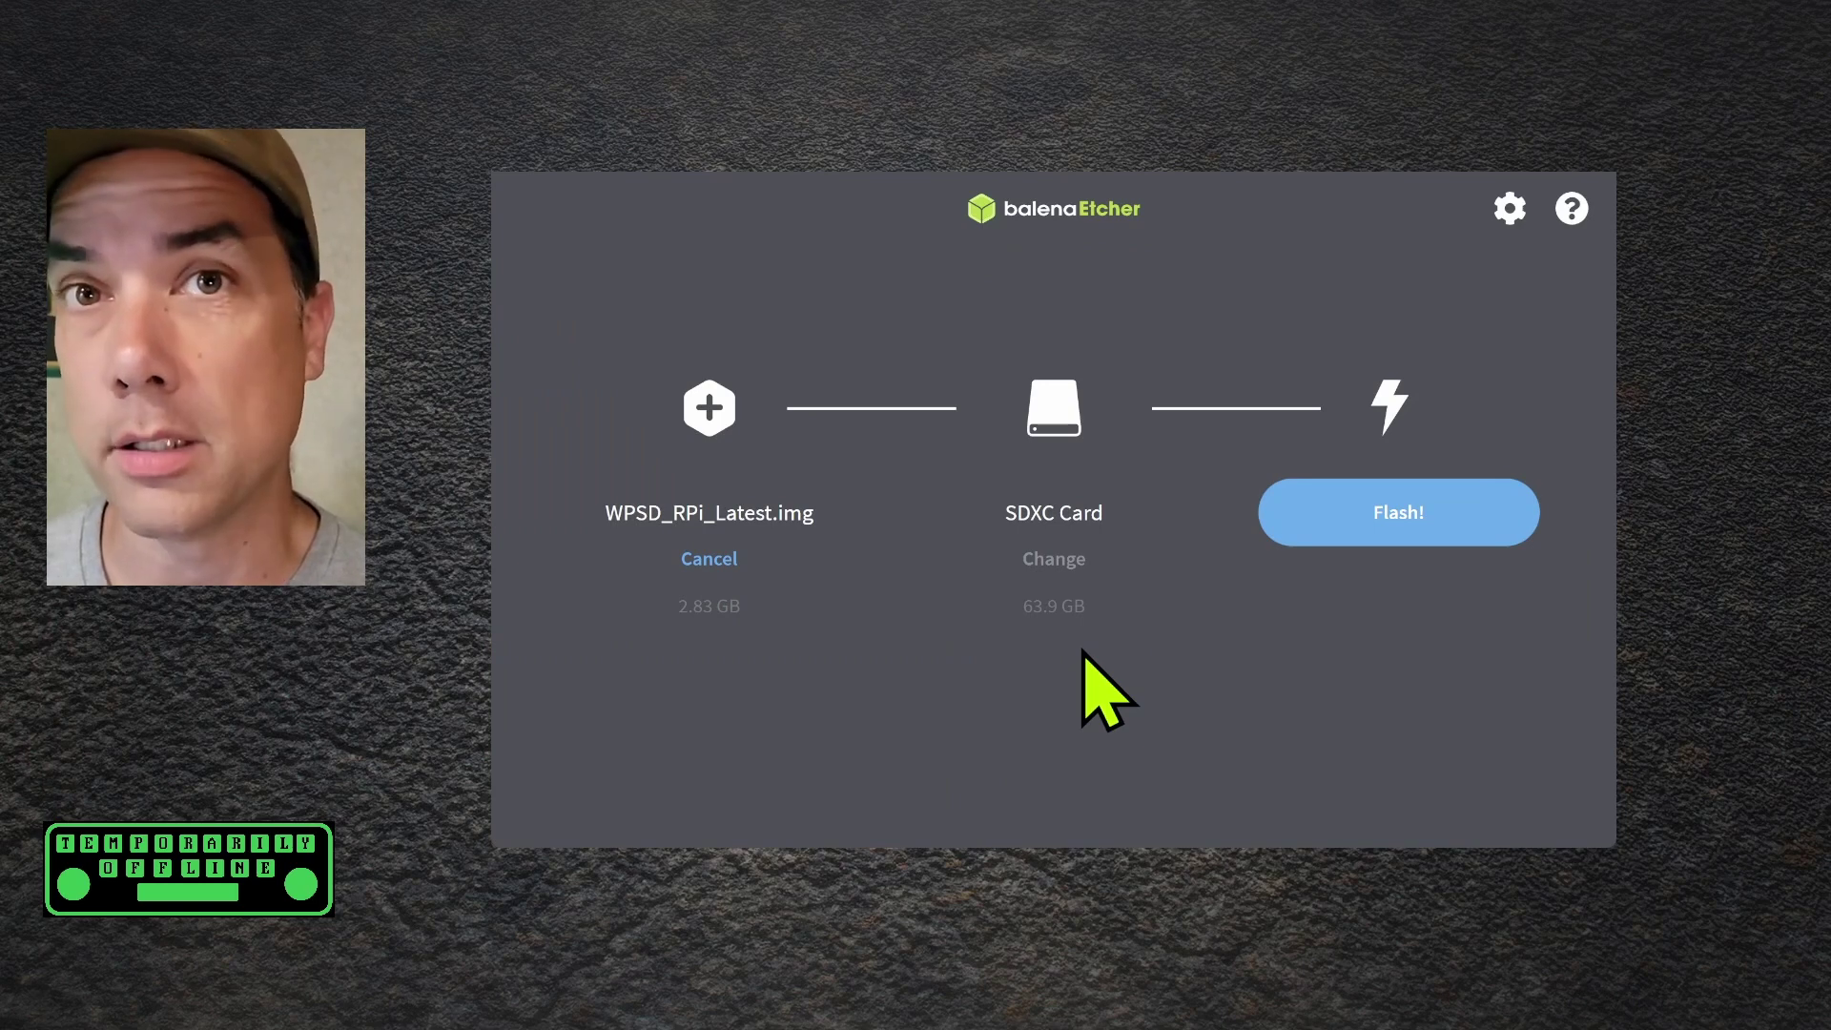
left_click(1363, 515)
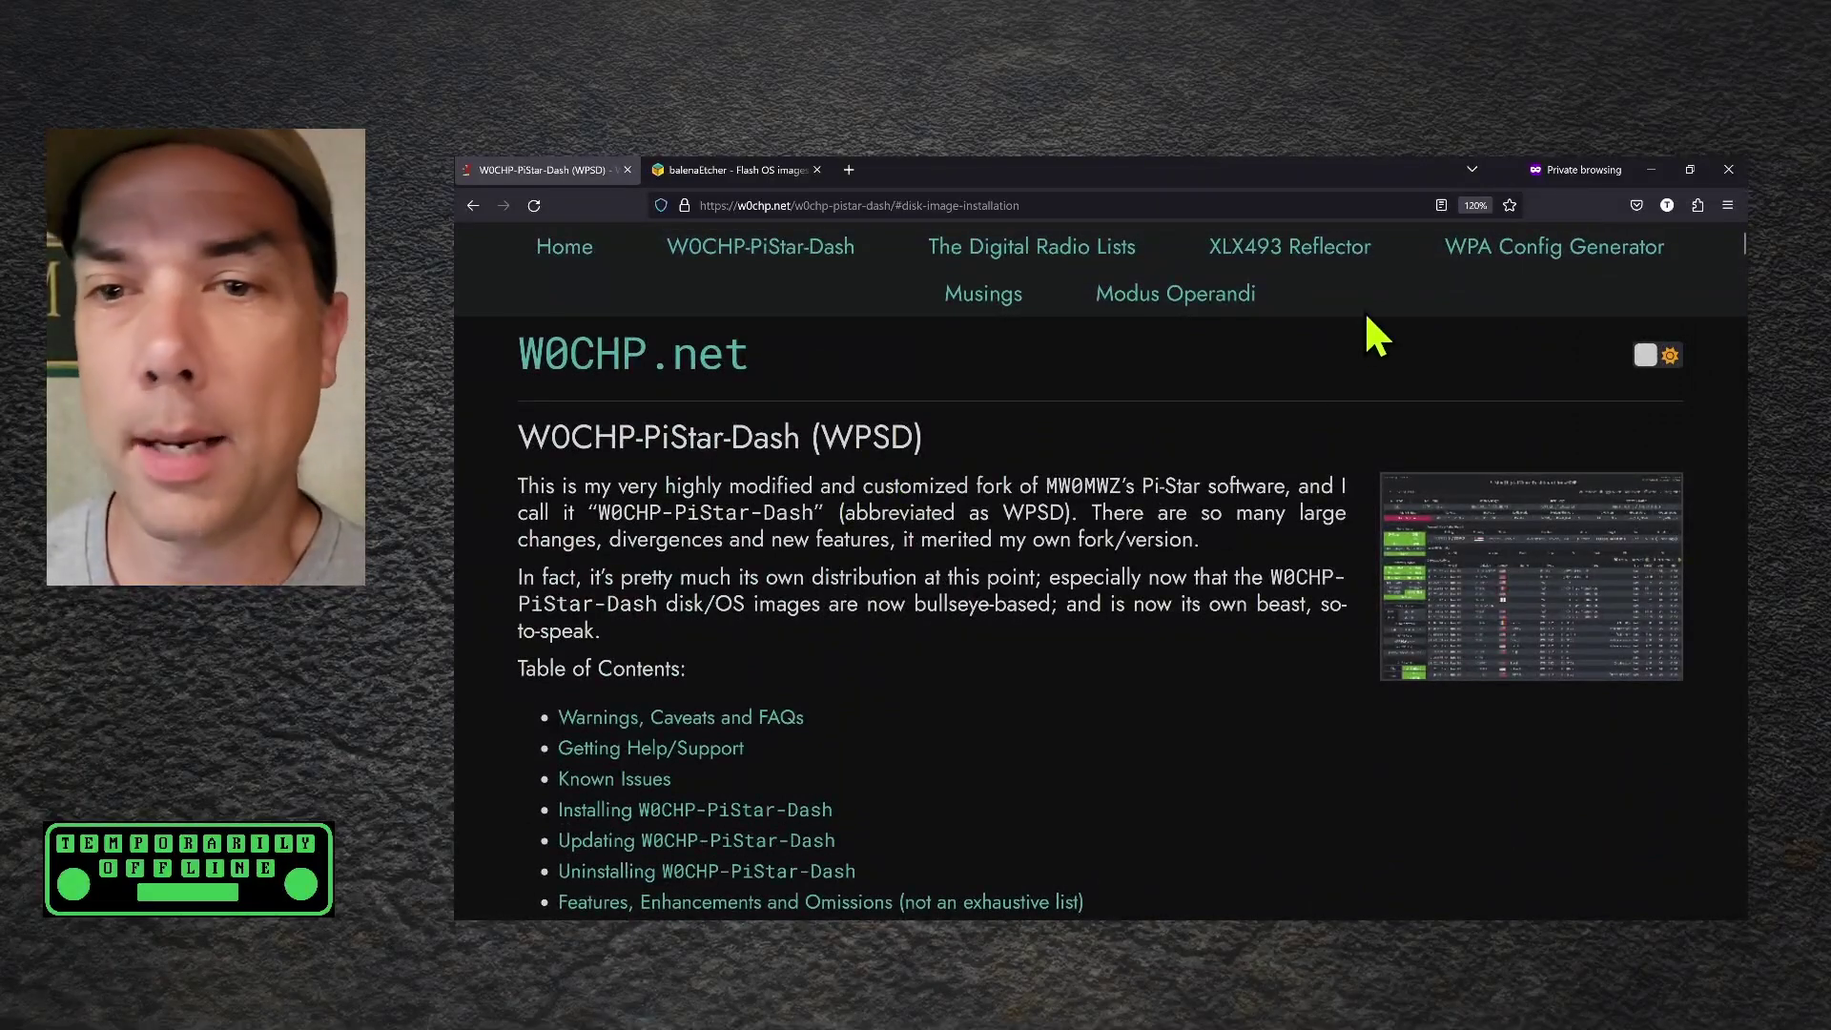
Generate a wpa_supplicant config for SSID TOHR with the pasted passphrase and country US
left_click(1477, 260)
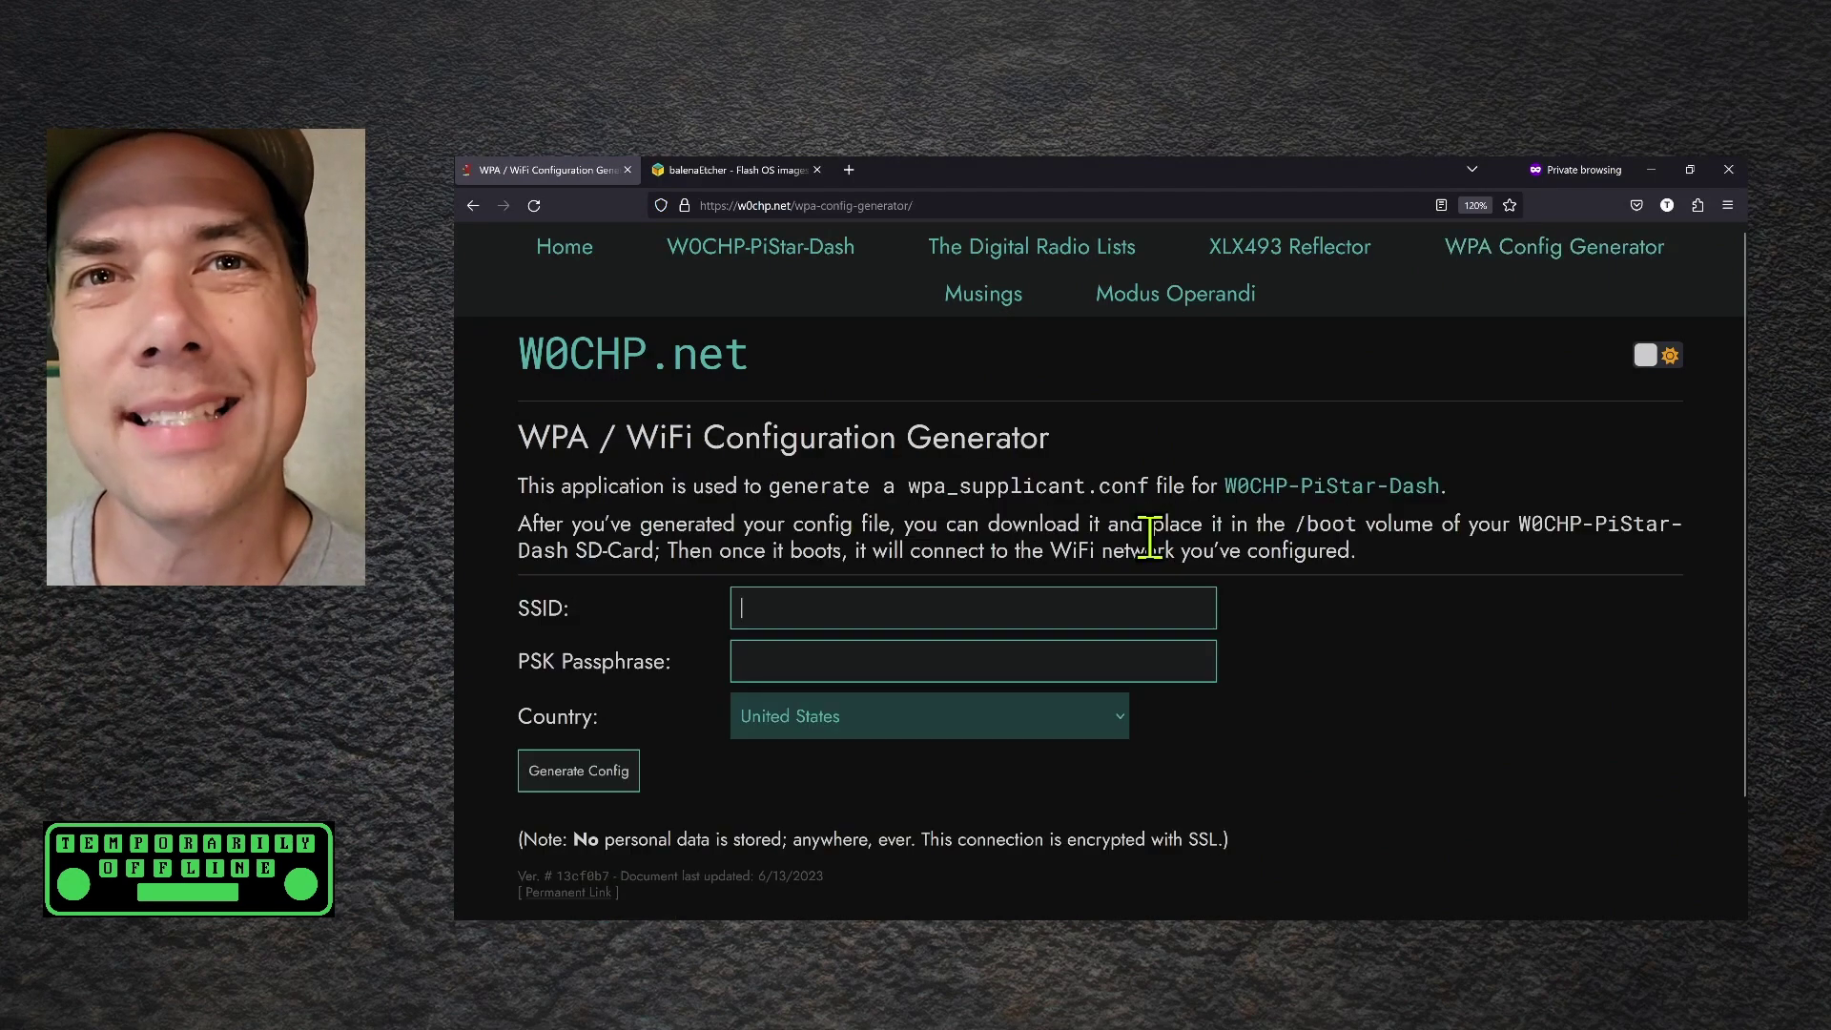
type("TOHR")
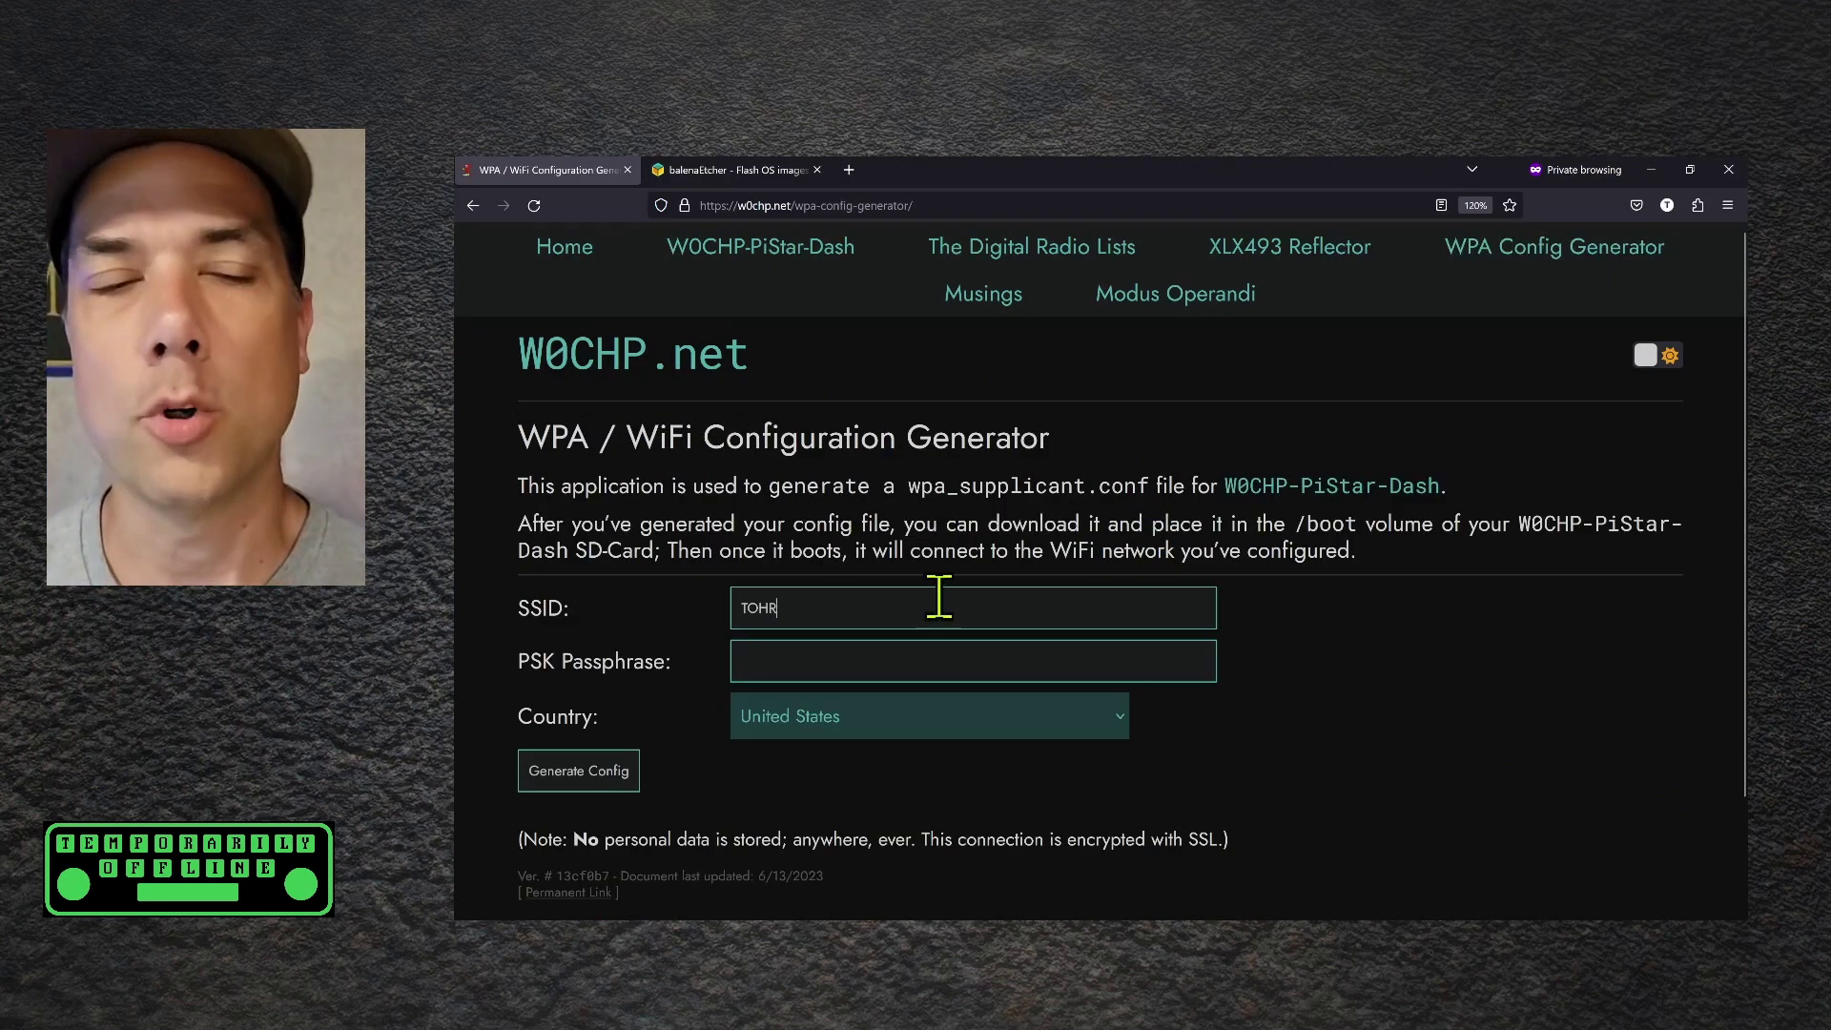
left_click(914, 657)
key("ctrl+v")
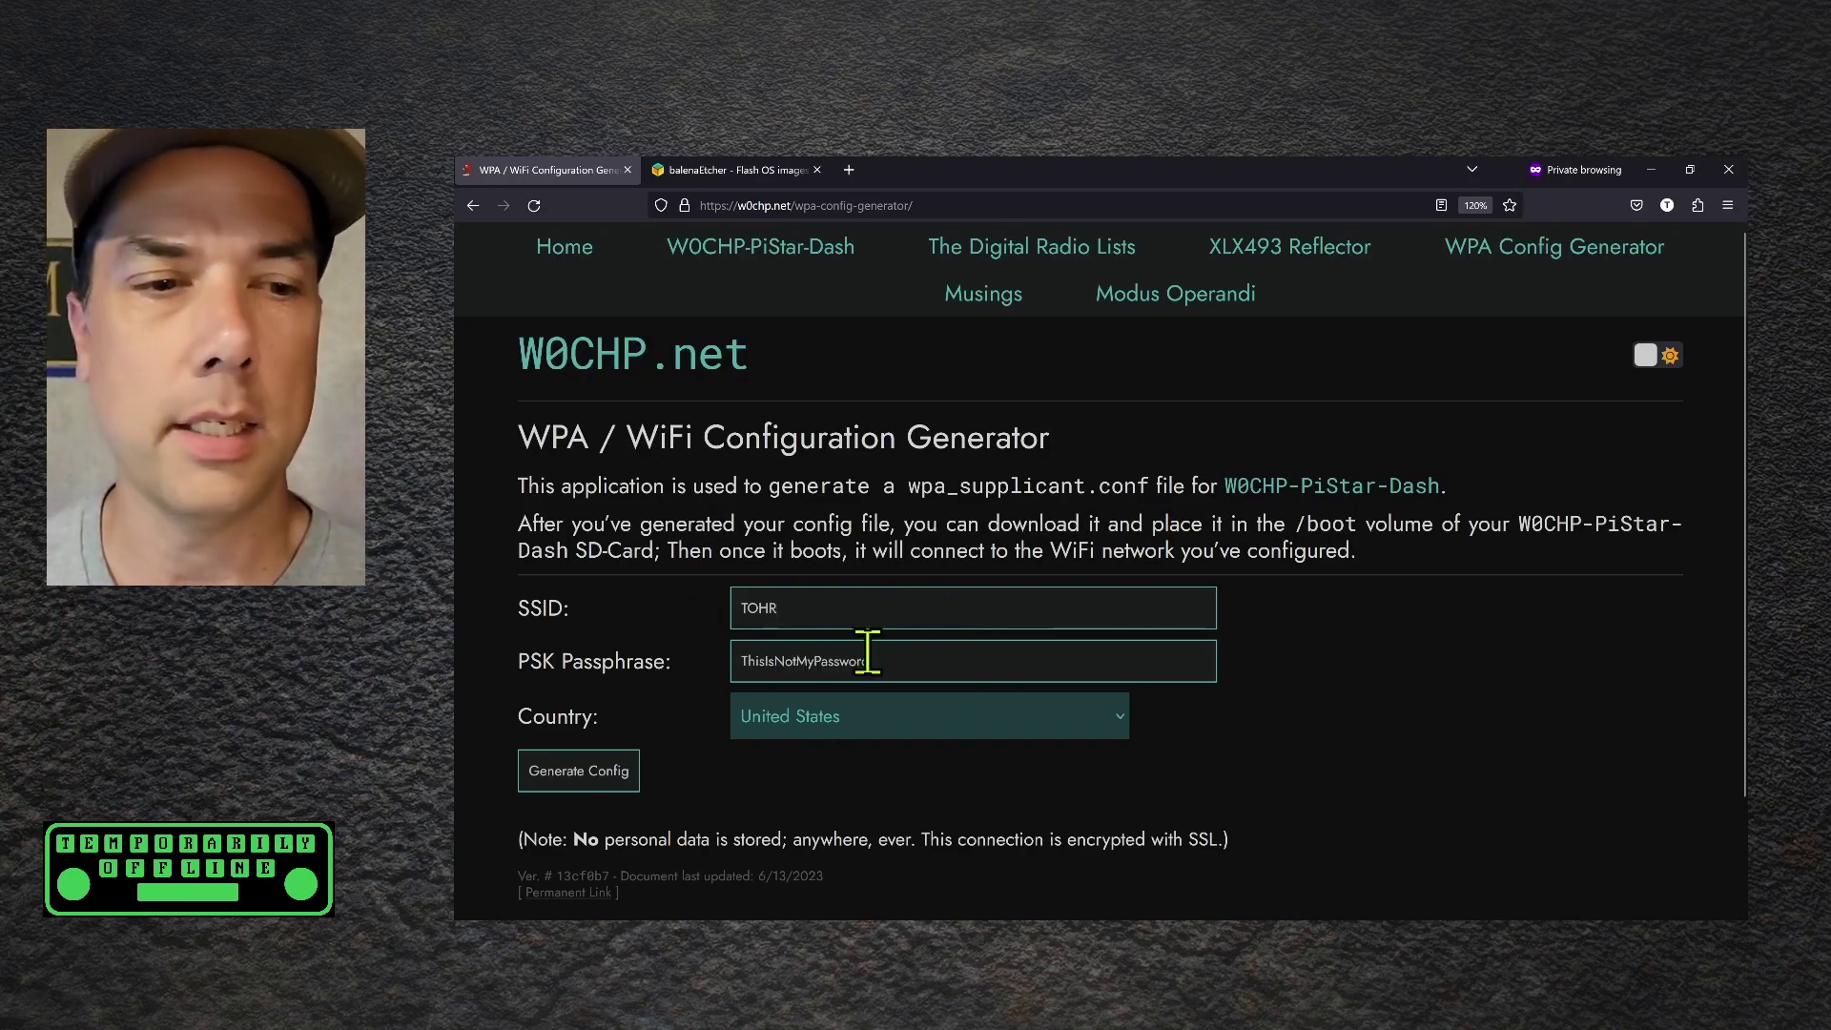
left_click(598, 771)
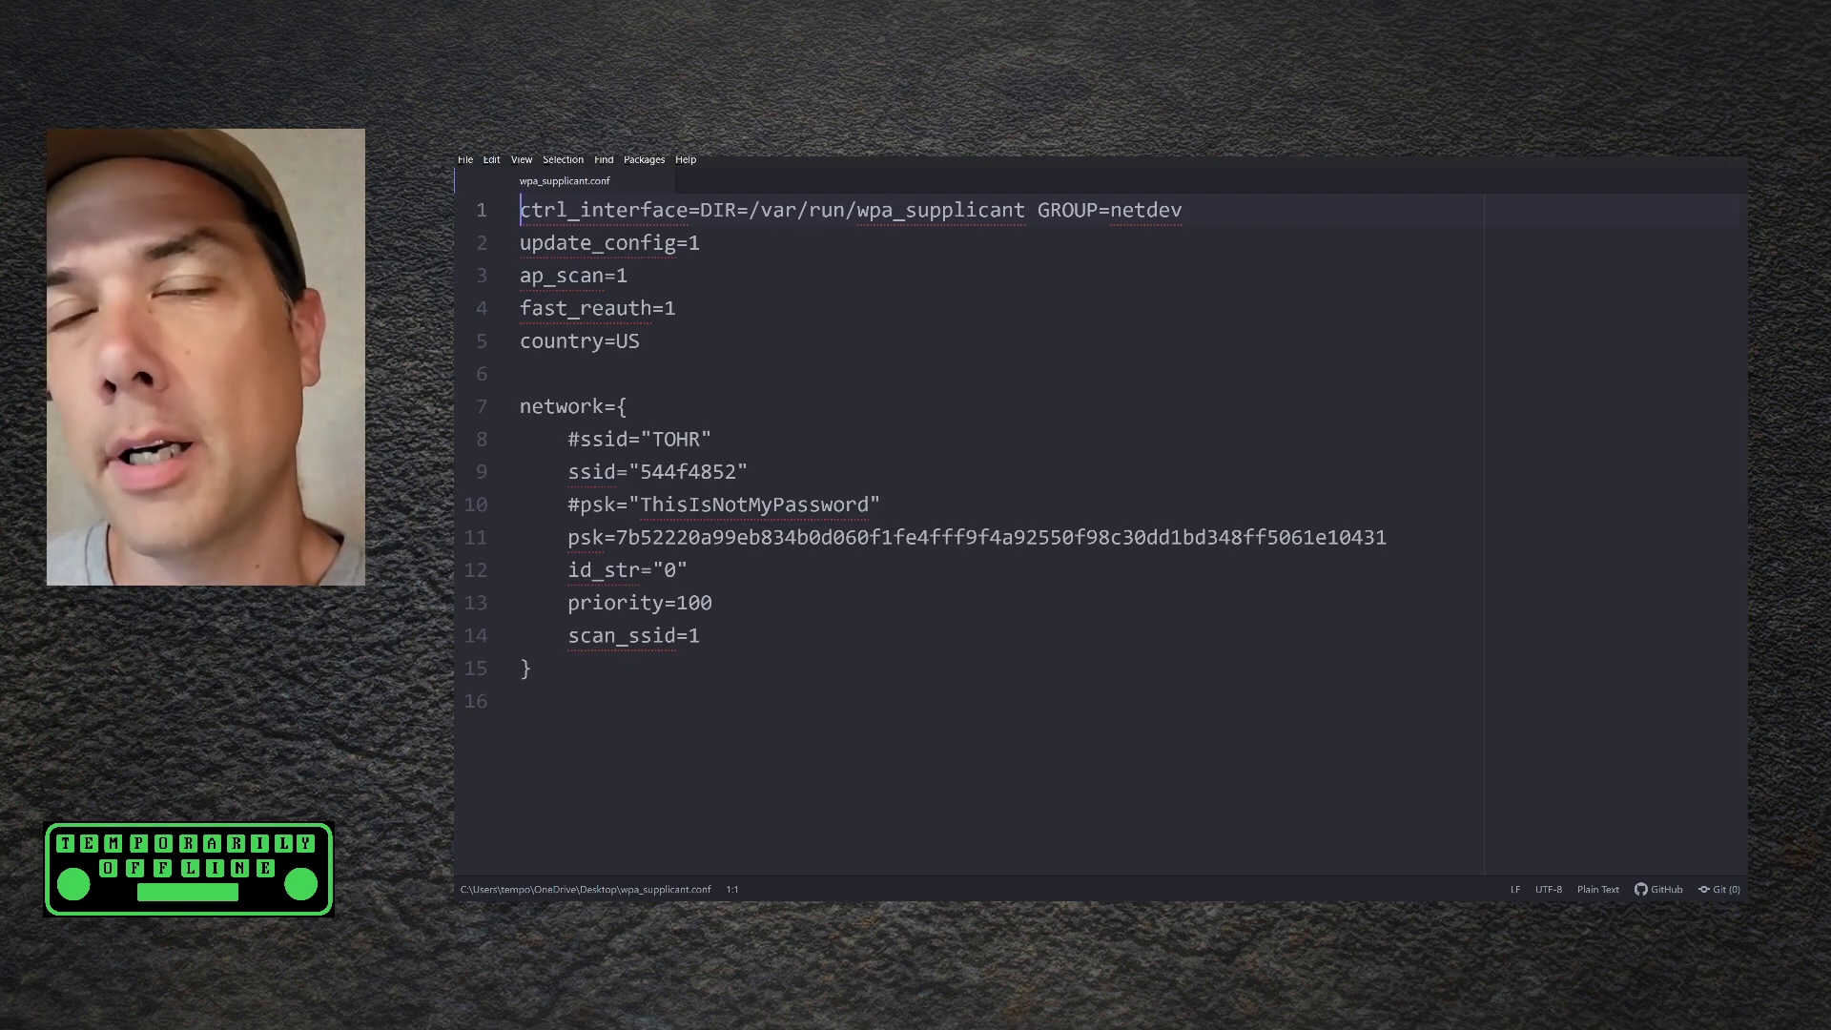
Uncomment the plain ssid and psk lines, comment out the hex/hashed ones, and save wpa_supplicant.conf
left_click(580, 439)
key("BackSpace")
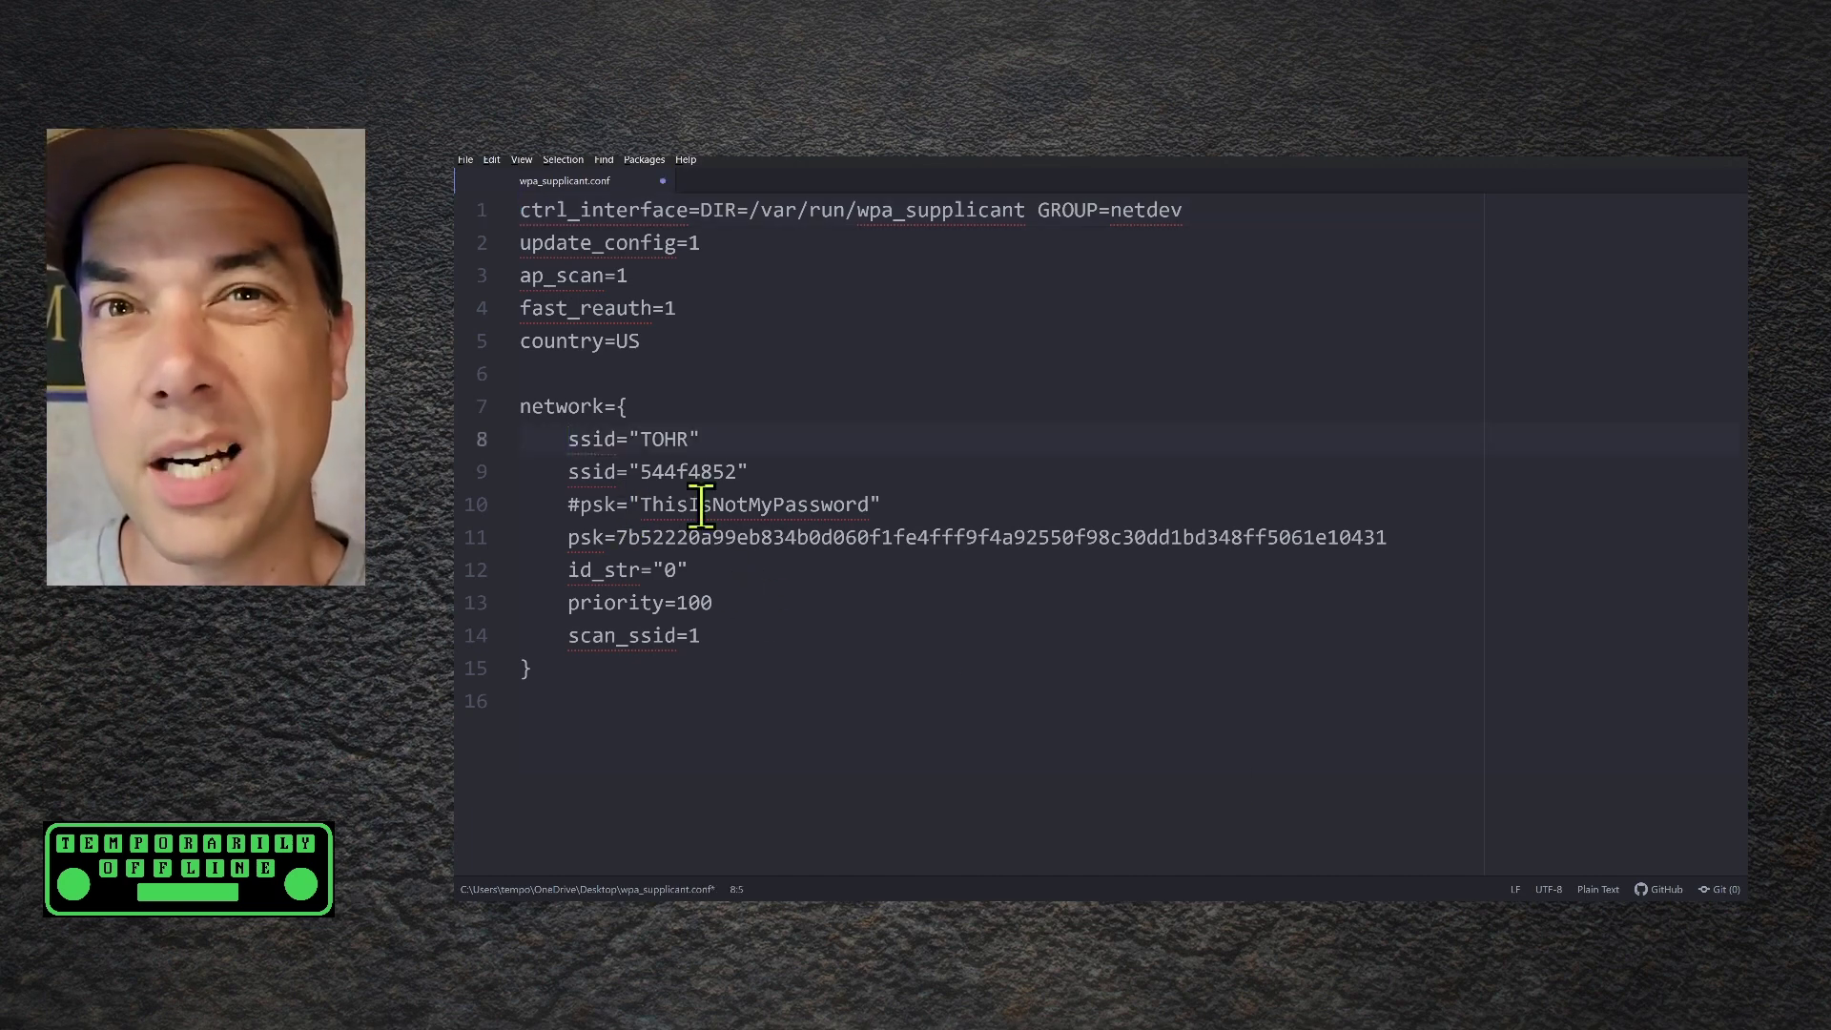
key("Down")
type("#")
key("Down")
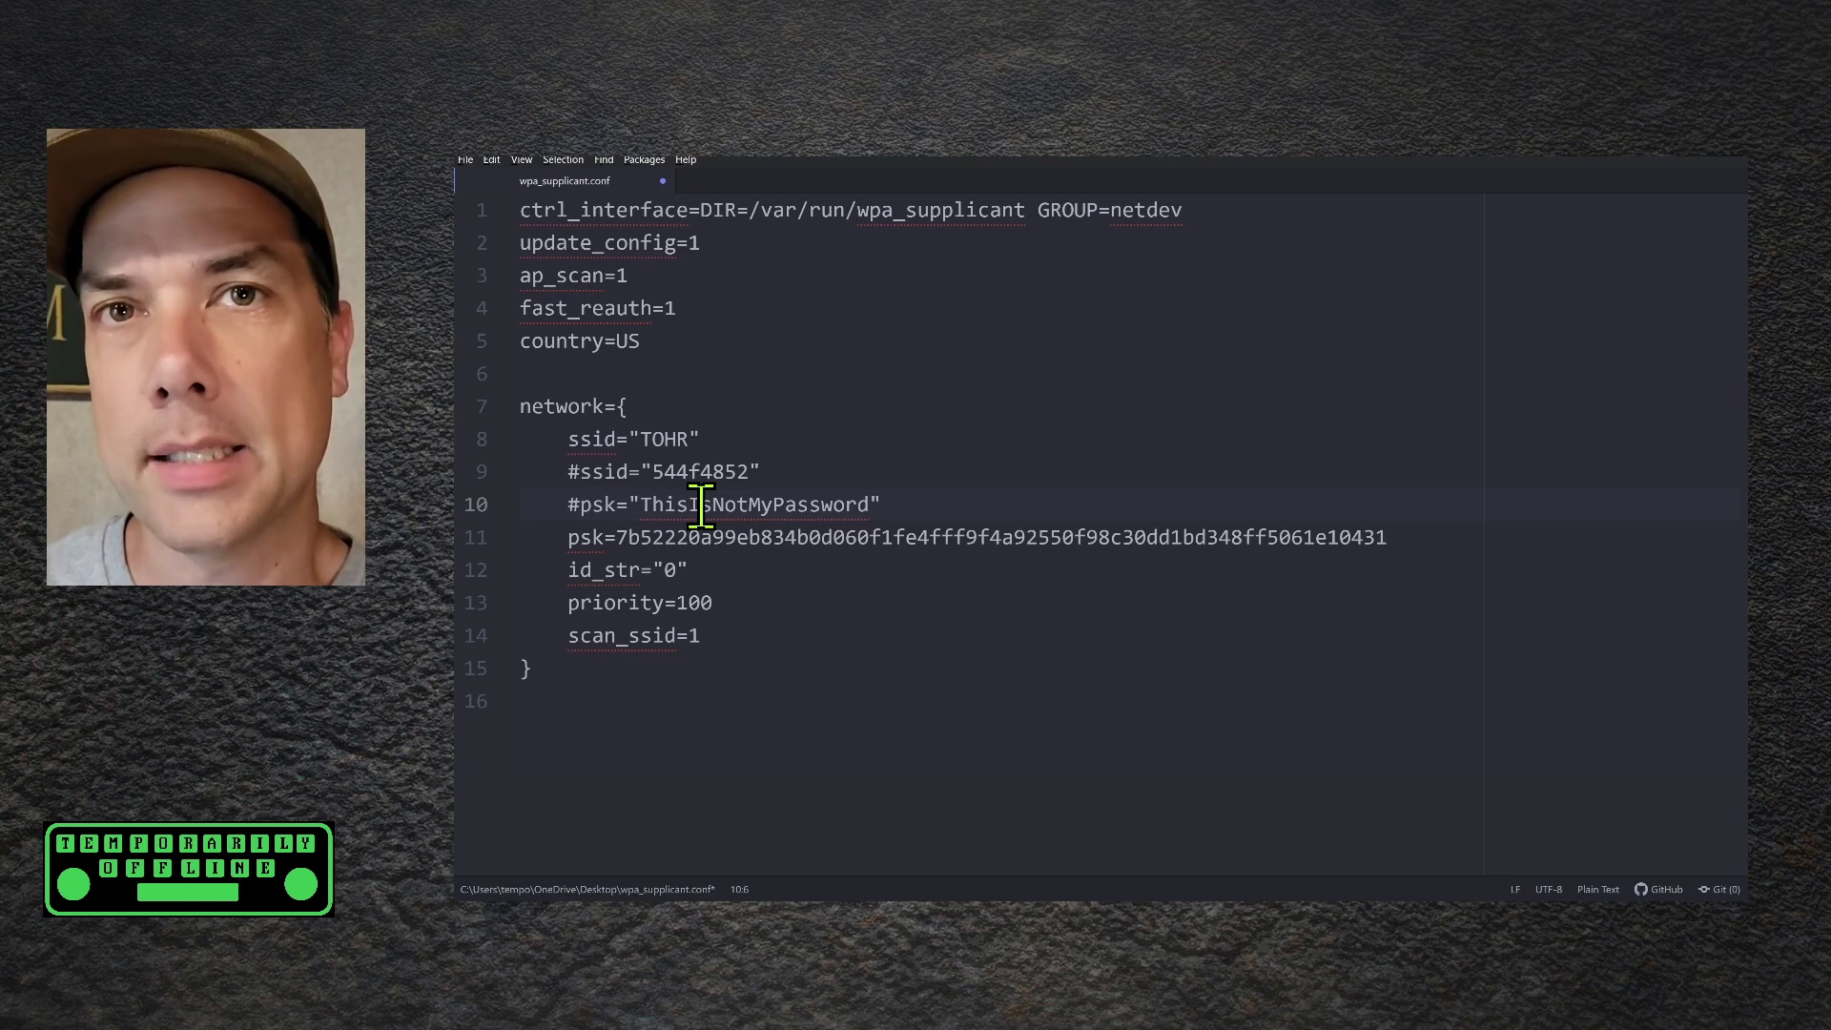
key("BackSpace")
key("Down")
type("#")
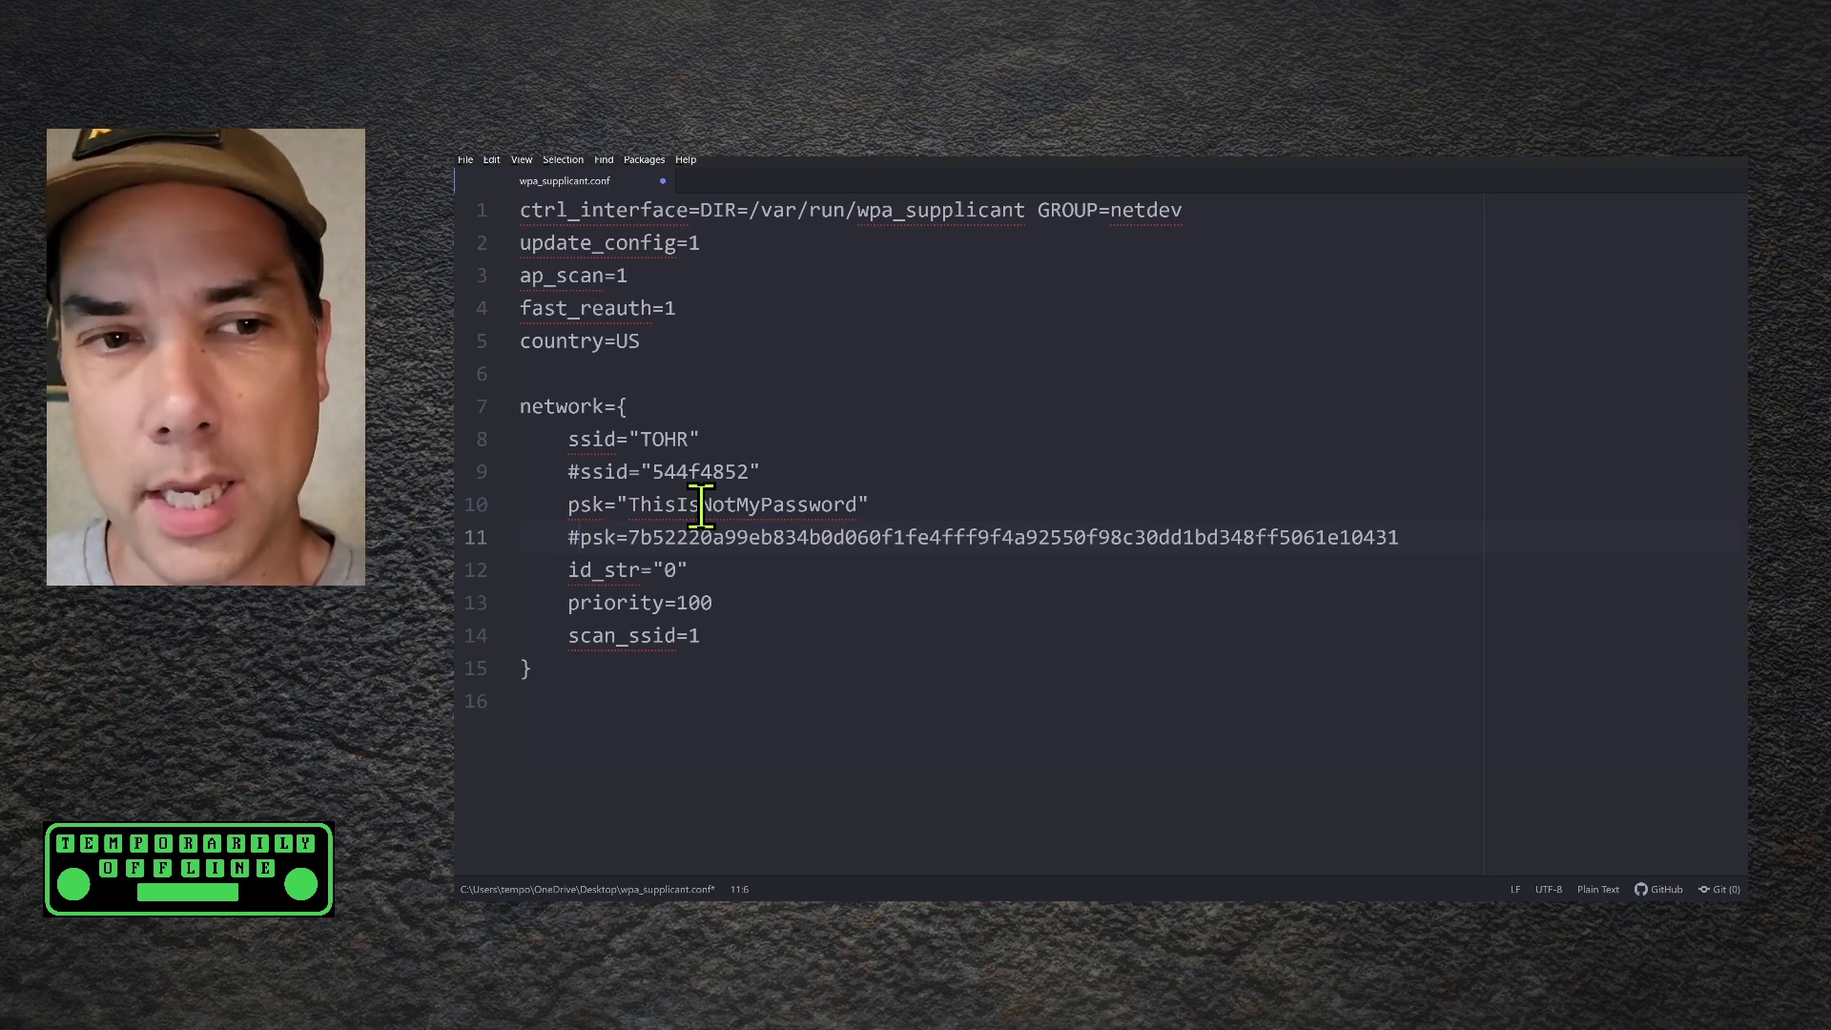
key("ctrl+s")
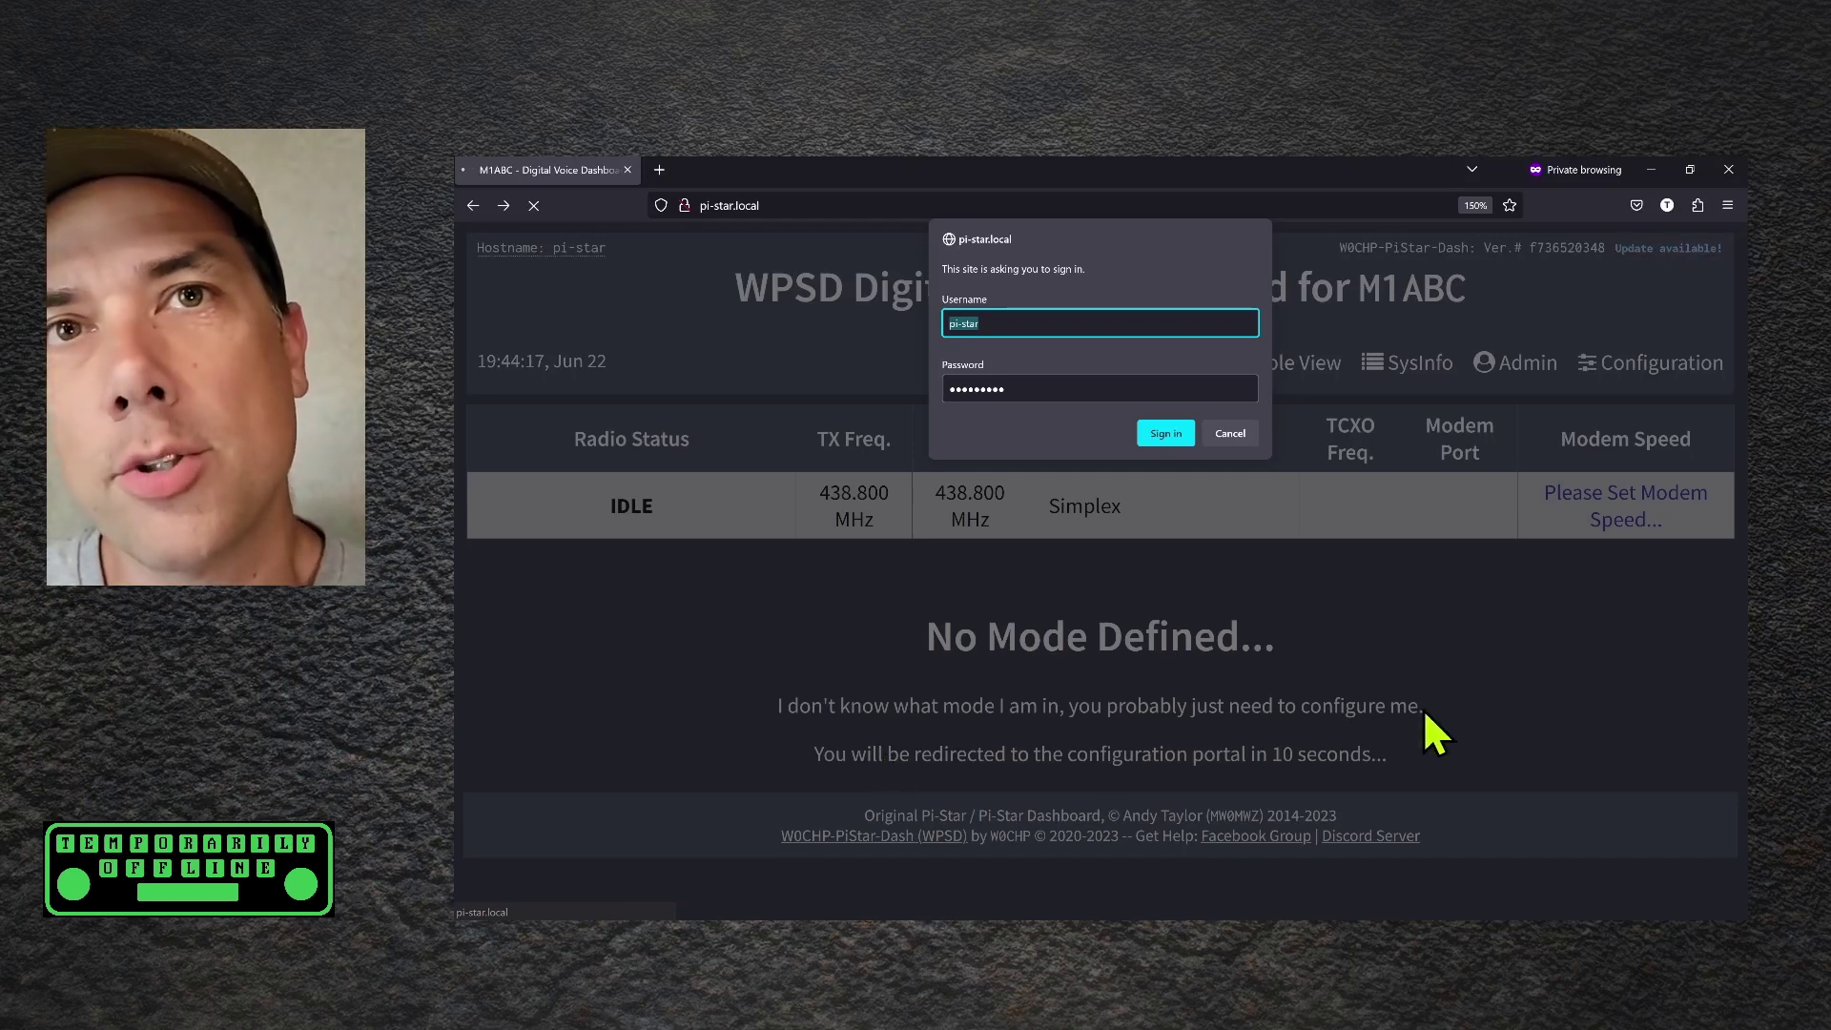
Sign in to the dashboard with the prefilled username and the hotspot password
left_click(1039, 324)
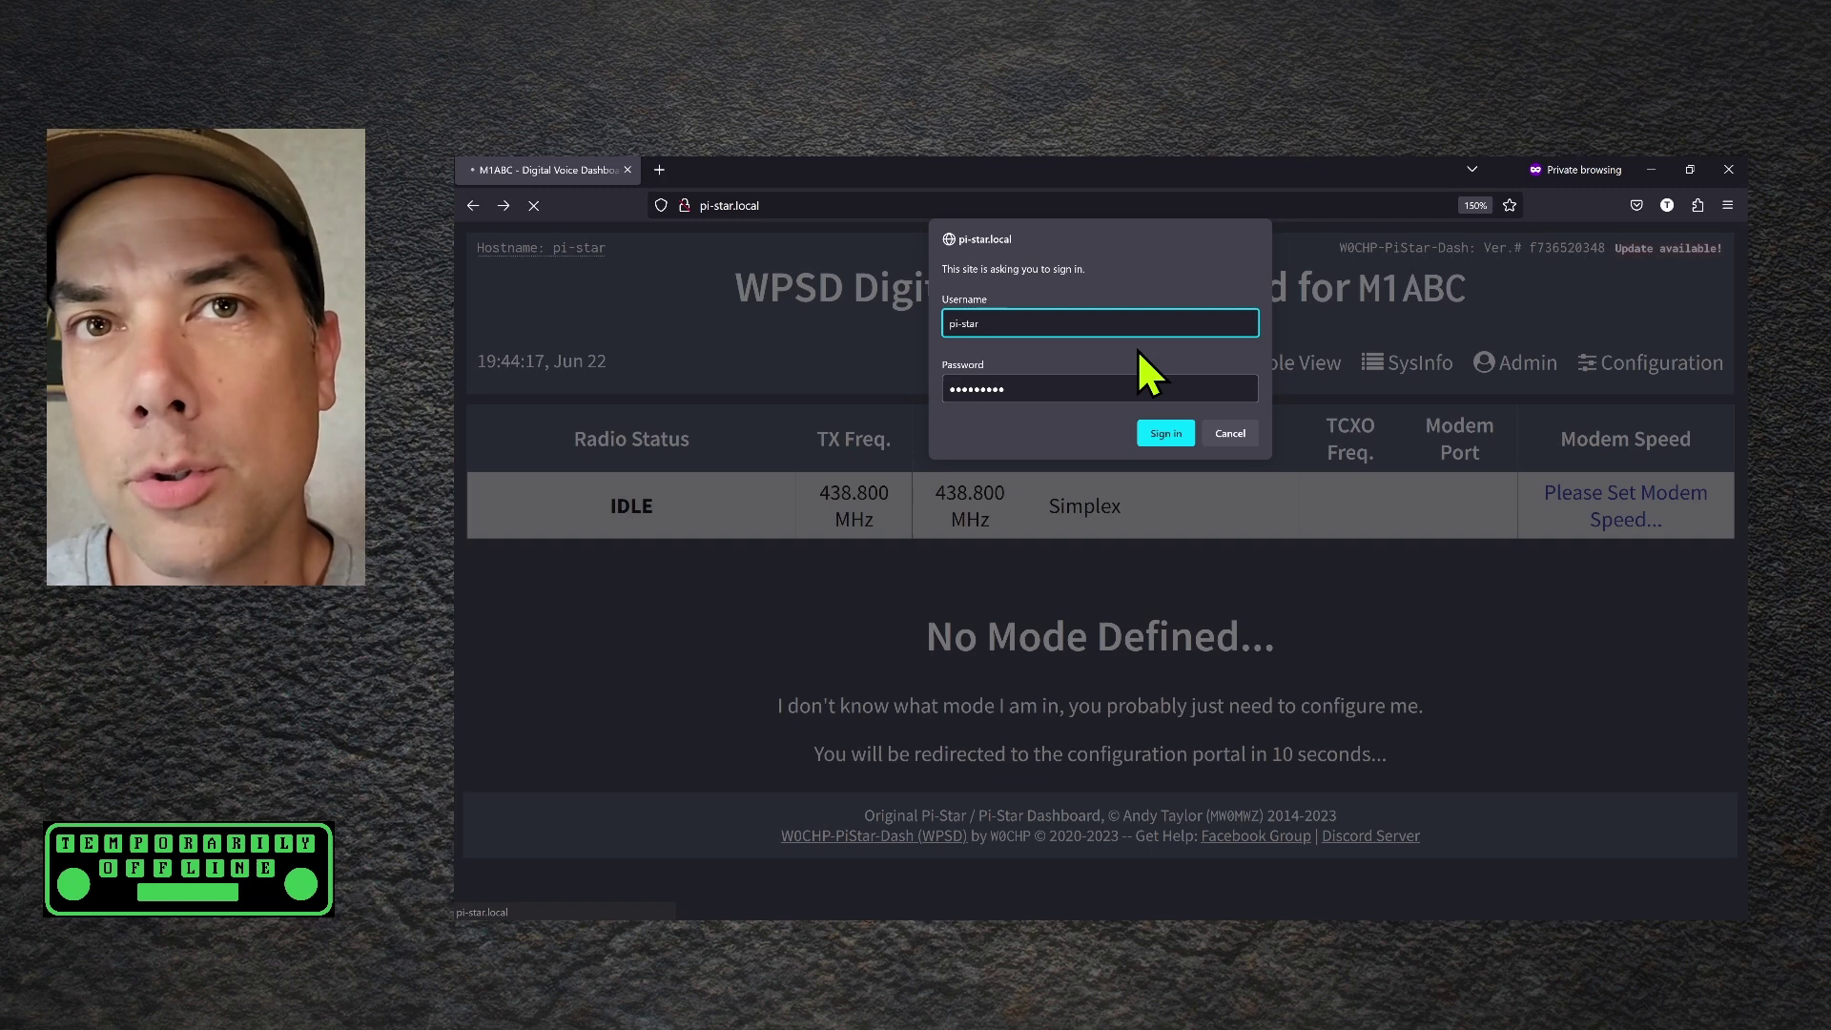
left_click(1070, 387)
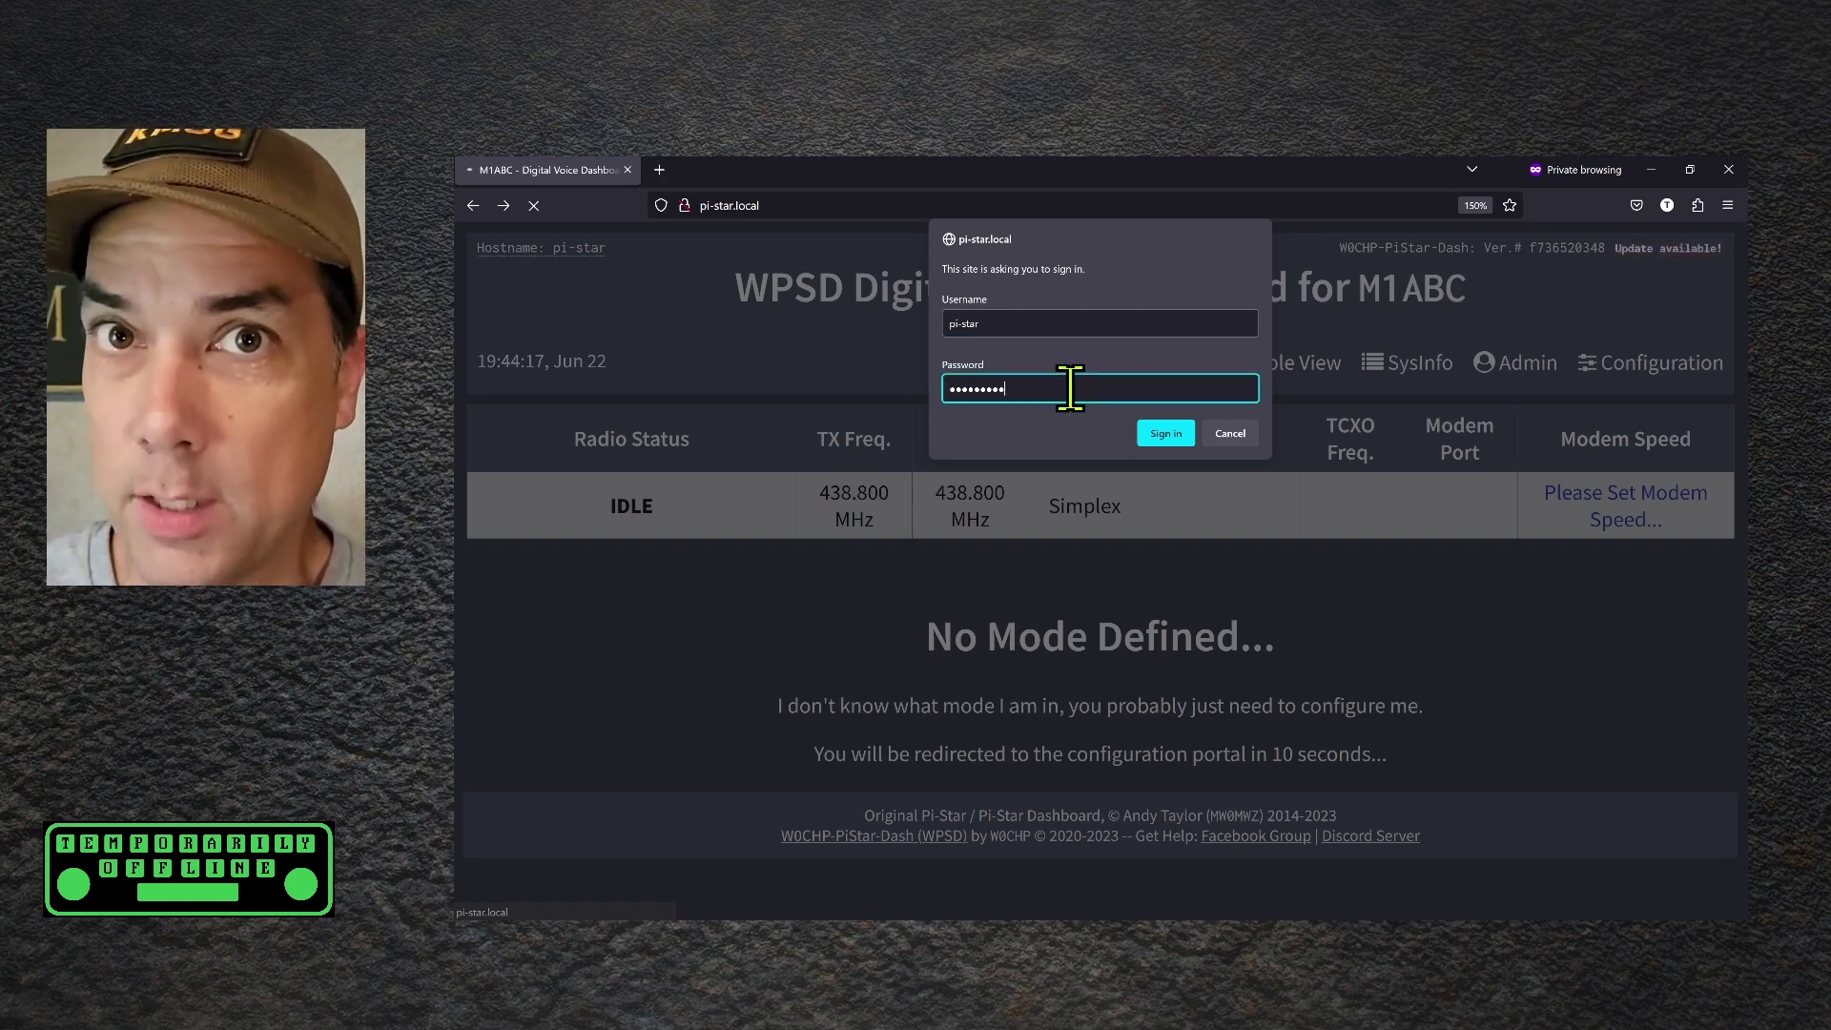
type("raspberry")
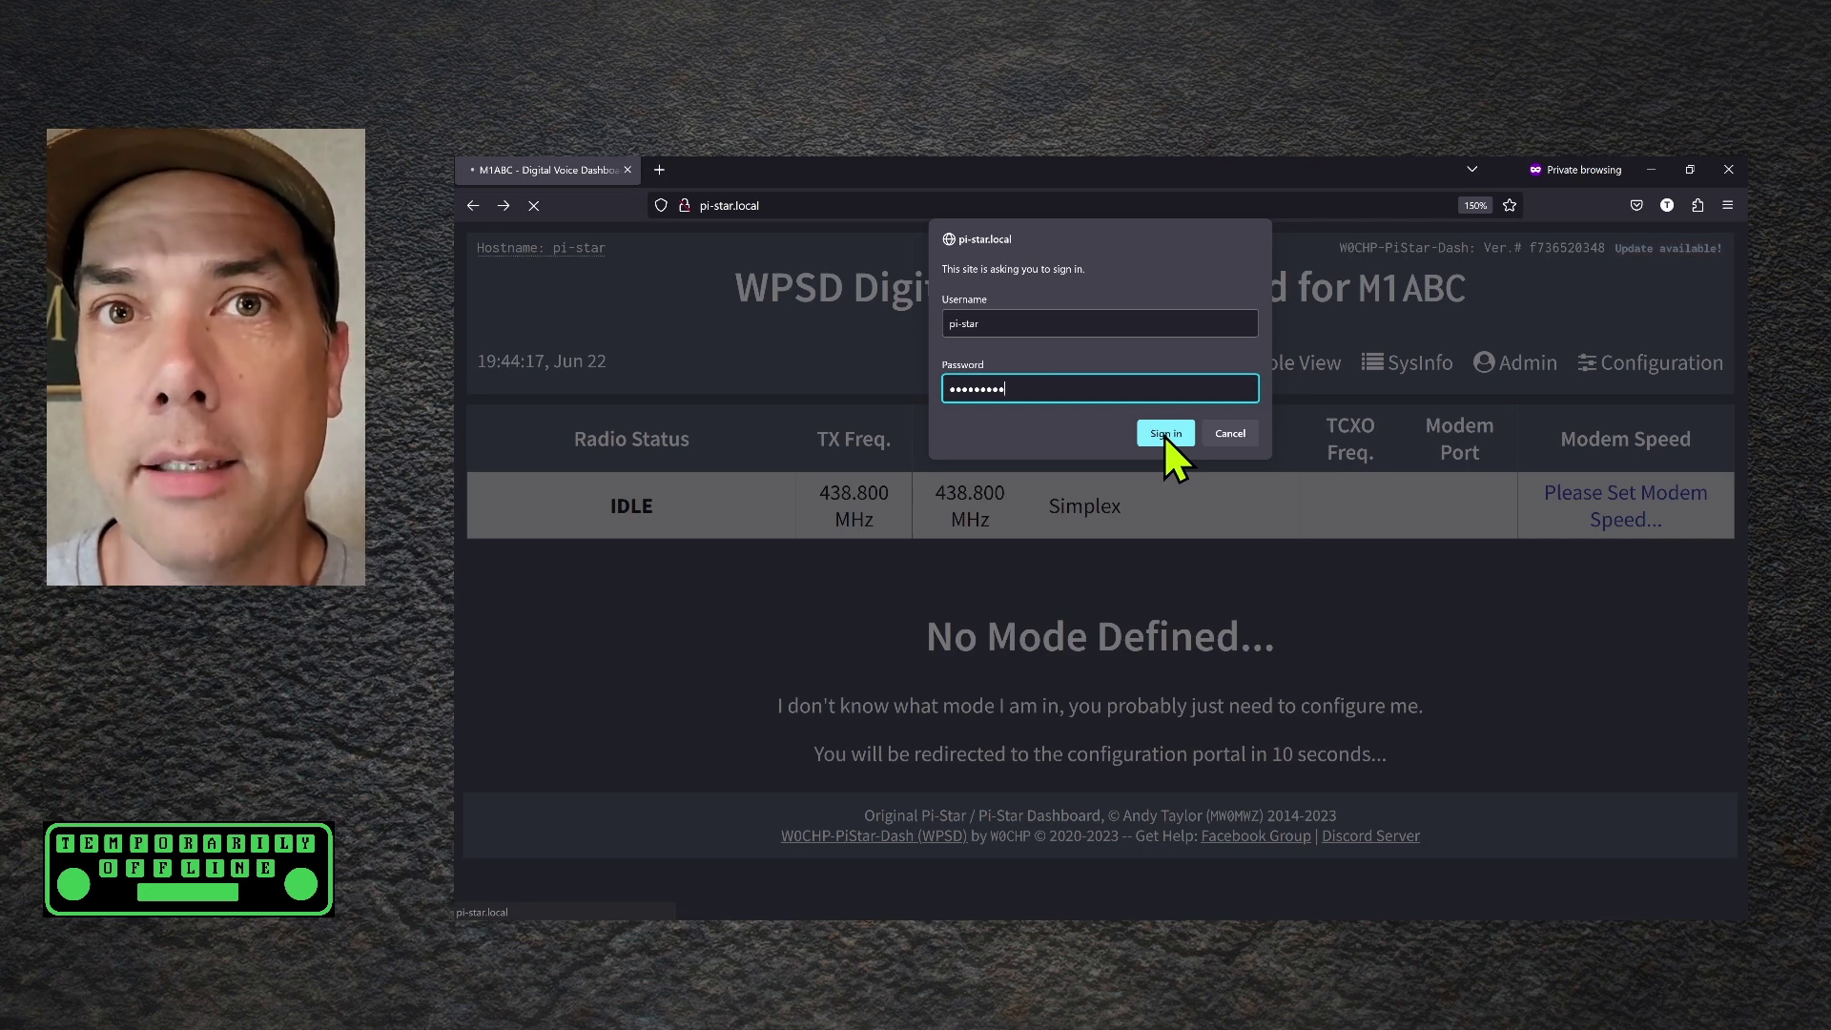
left_click(1163, 433)
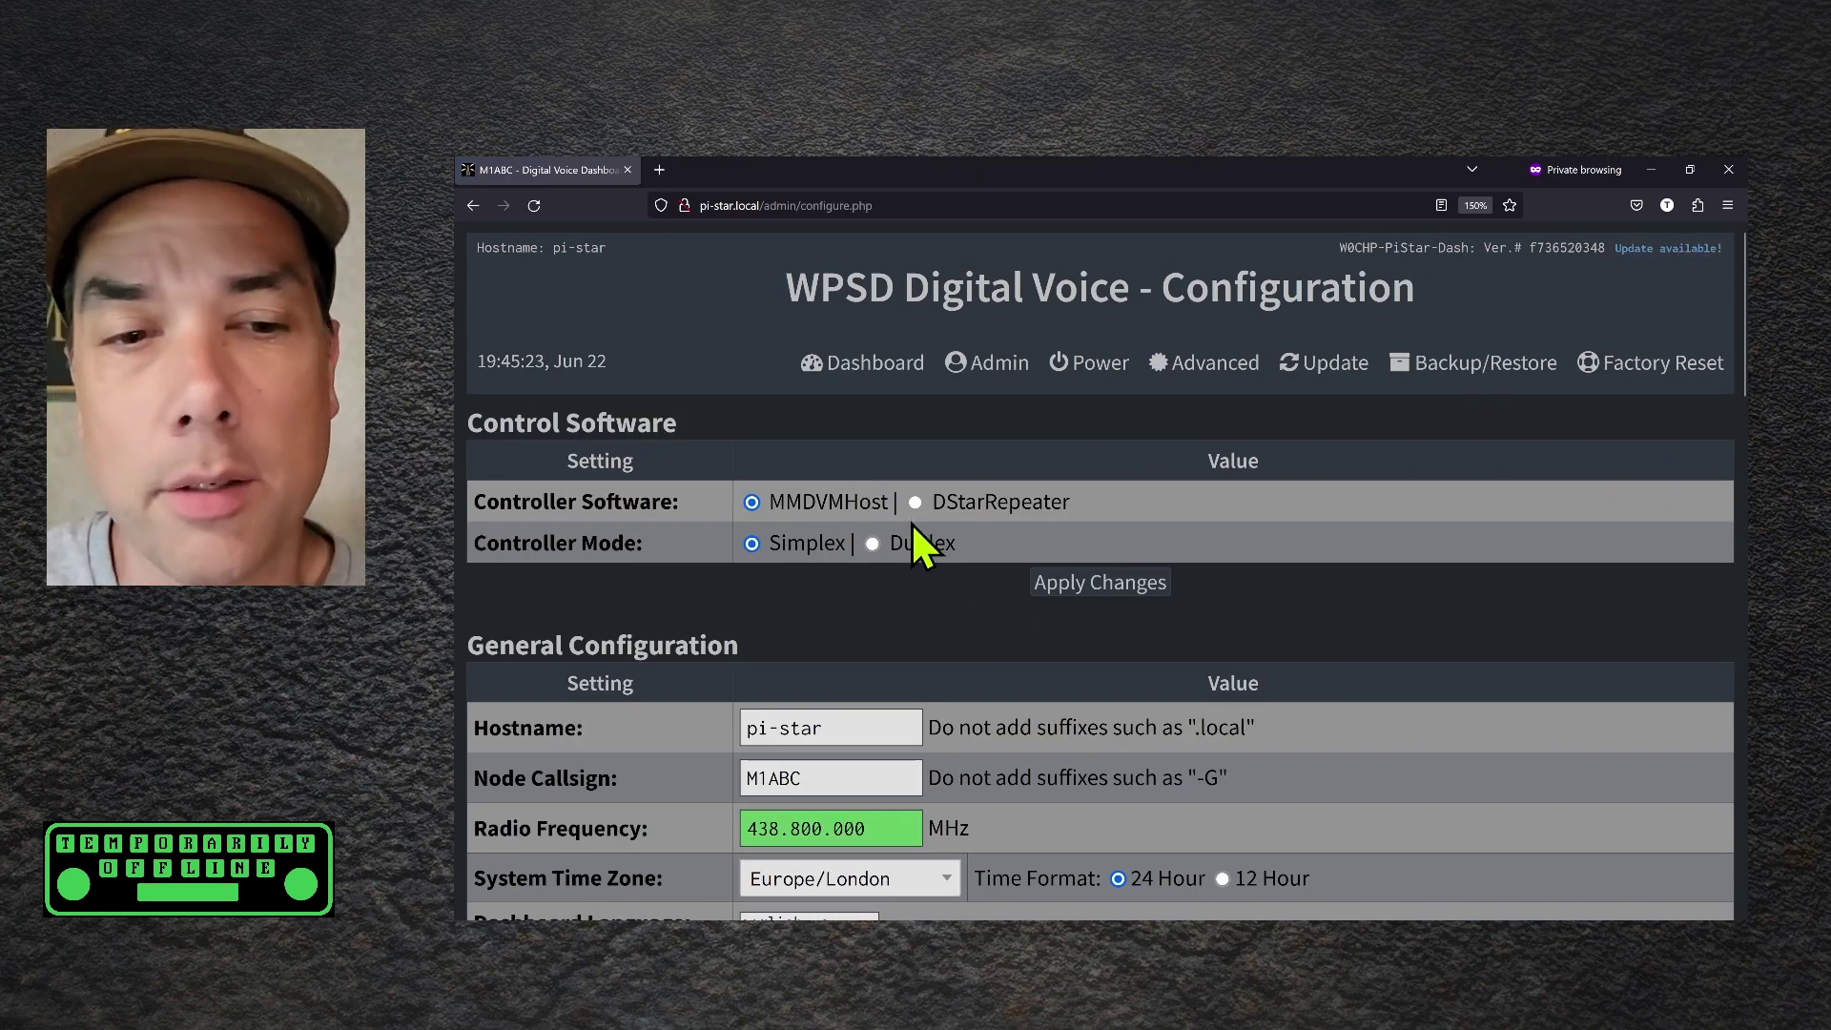
Enter the node callsign in the field after the pi-star hostname, correcting a typo
scroll(937, 597, "down", 2)
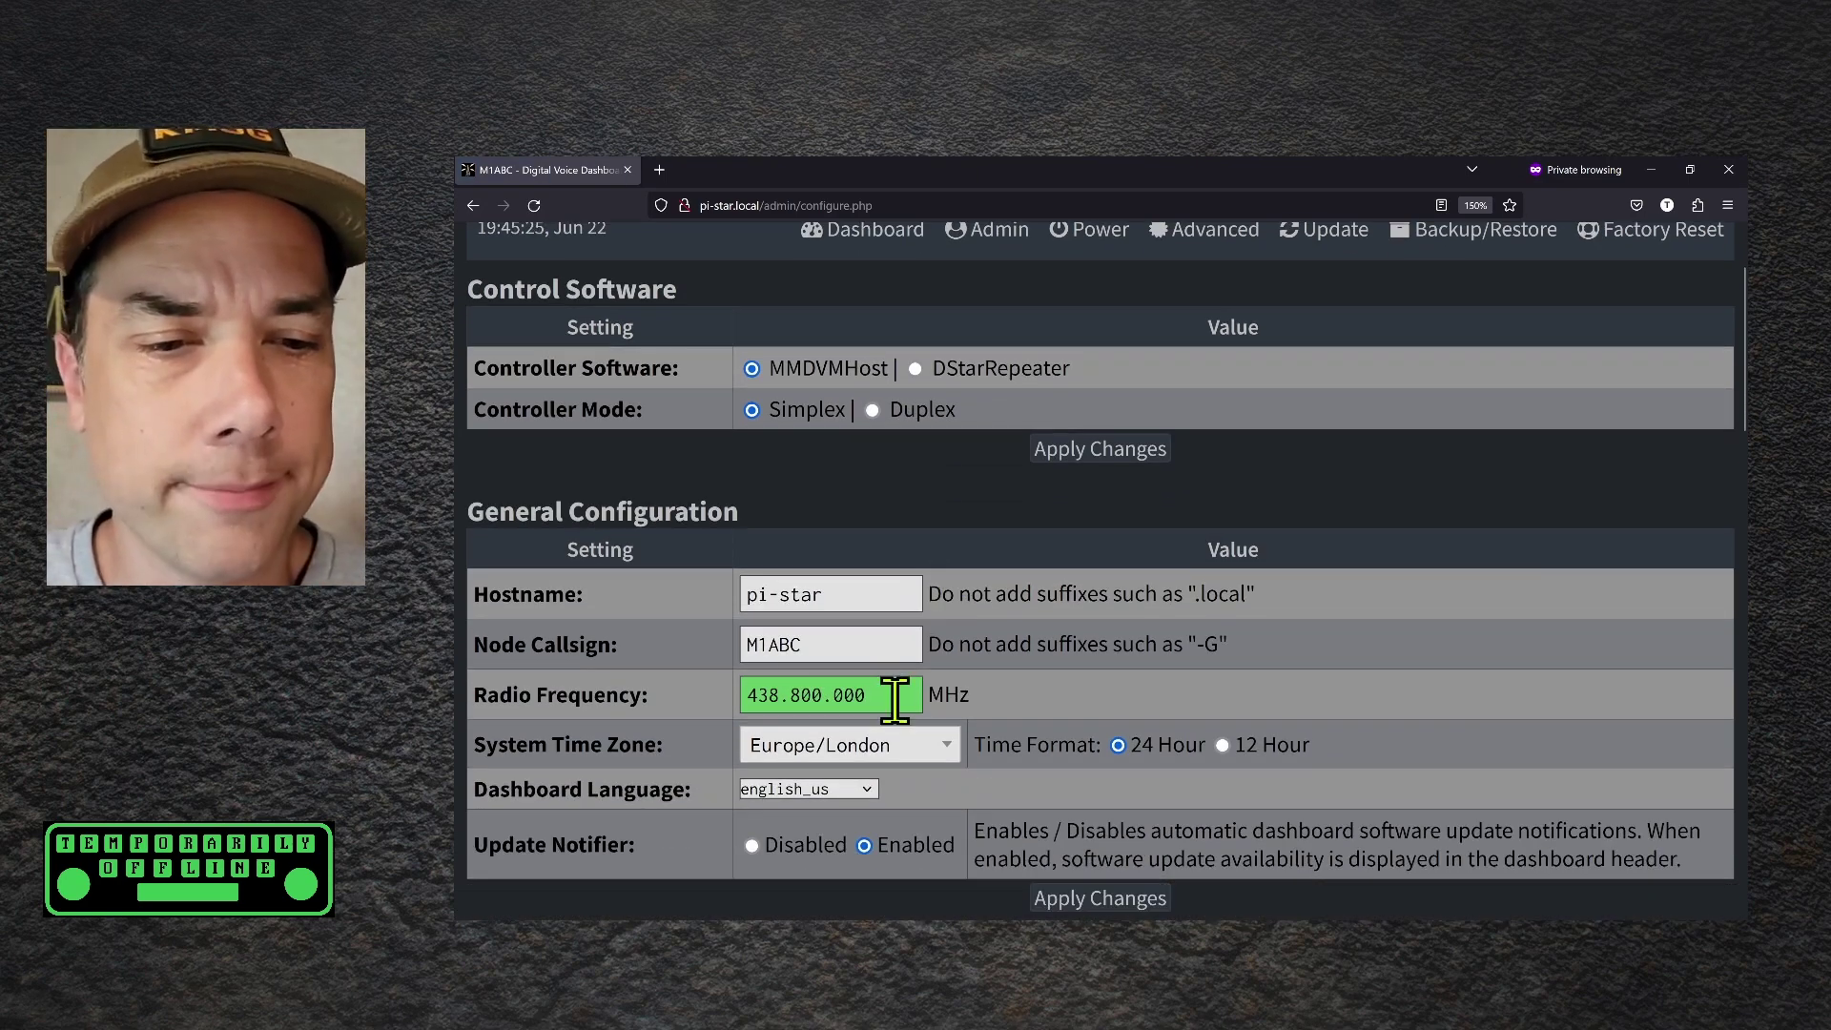
scroll(817, 499, "up", 2)
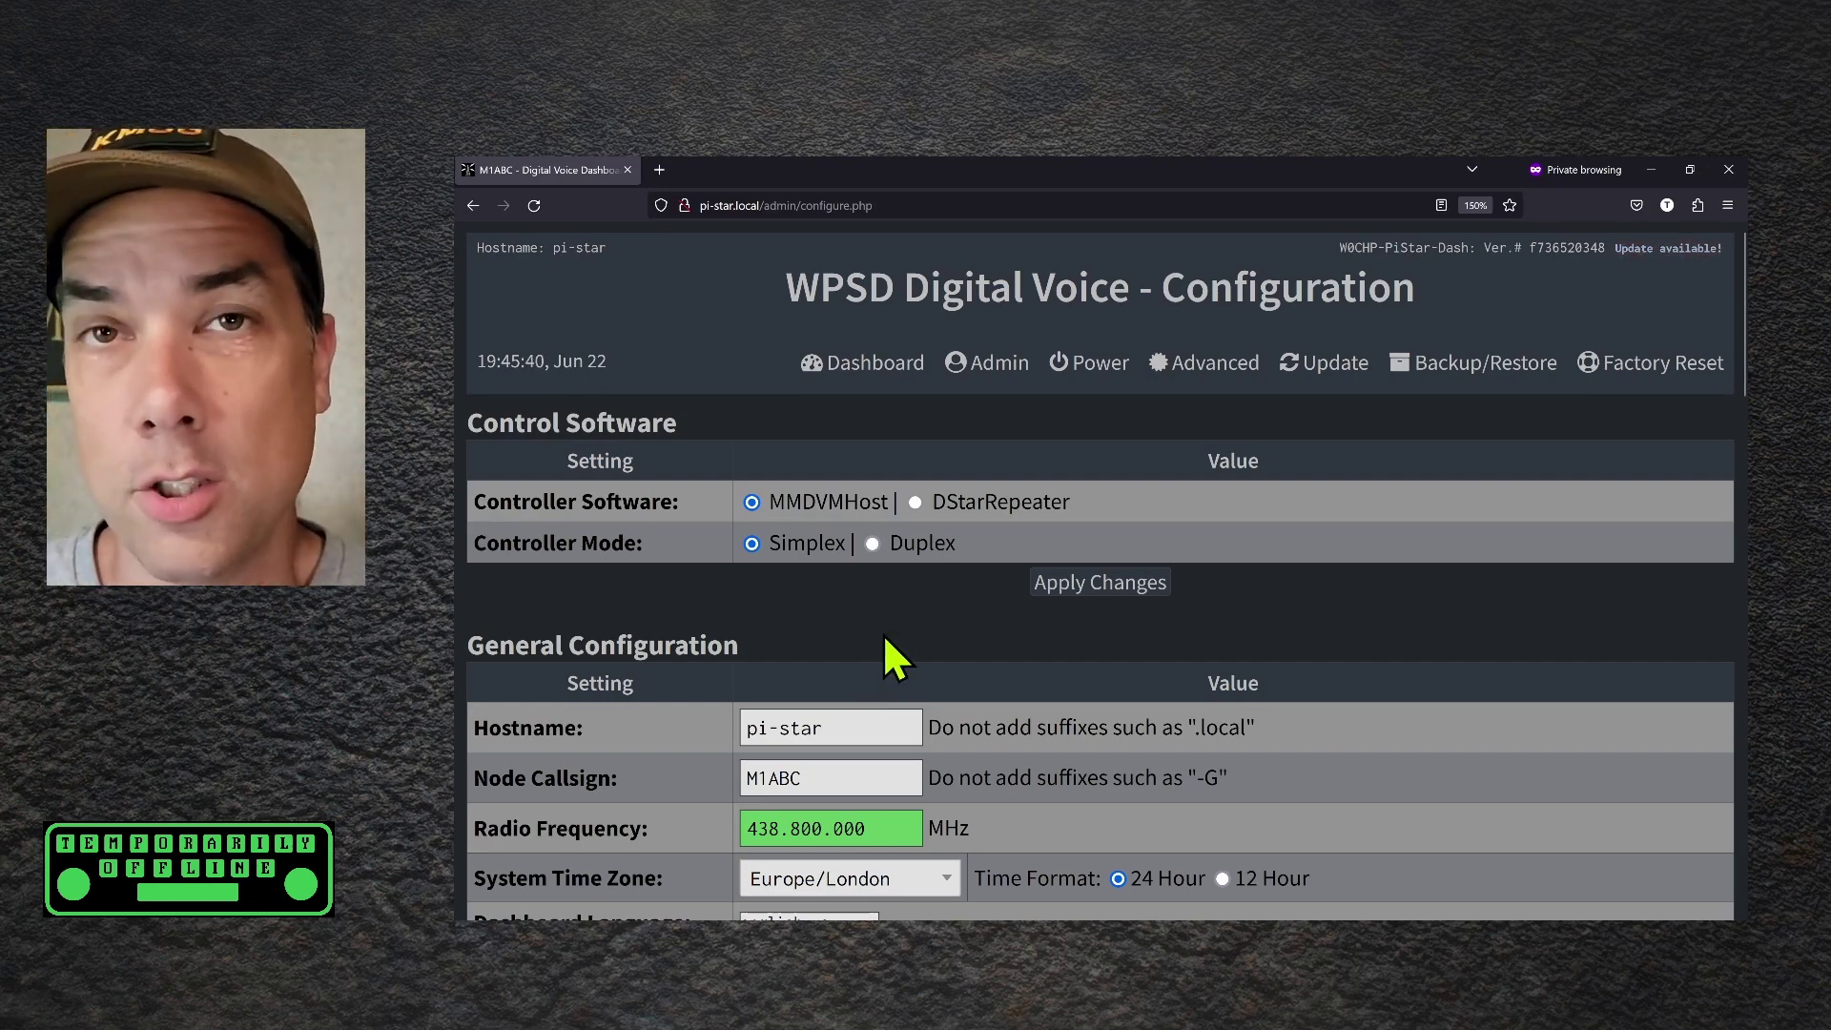
scroll(864, 627, "down", 2)
left_click_drag(856, 596, 706, 596)
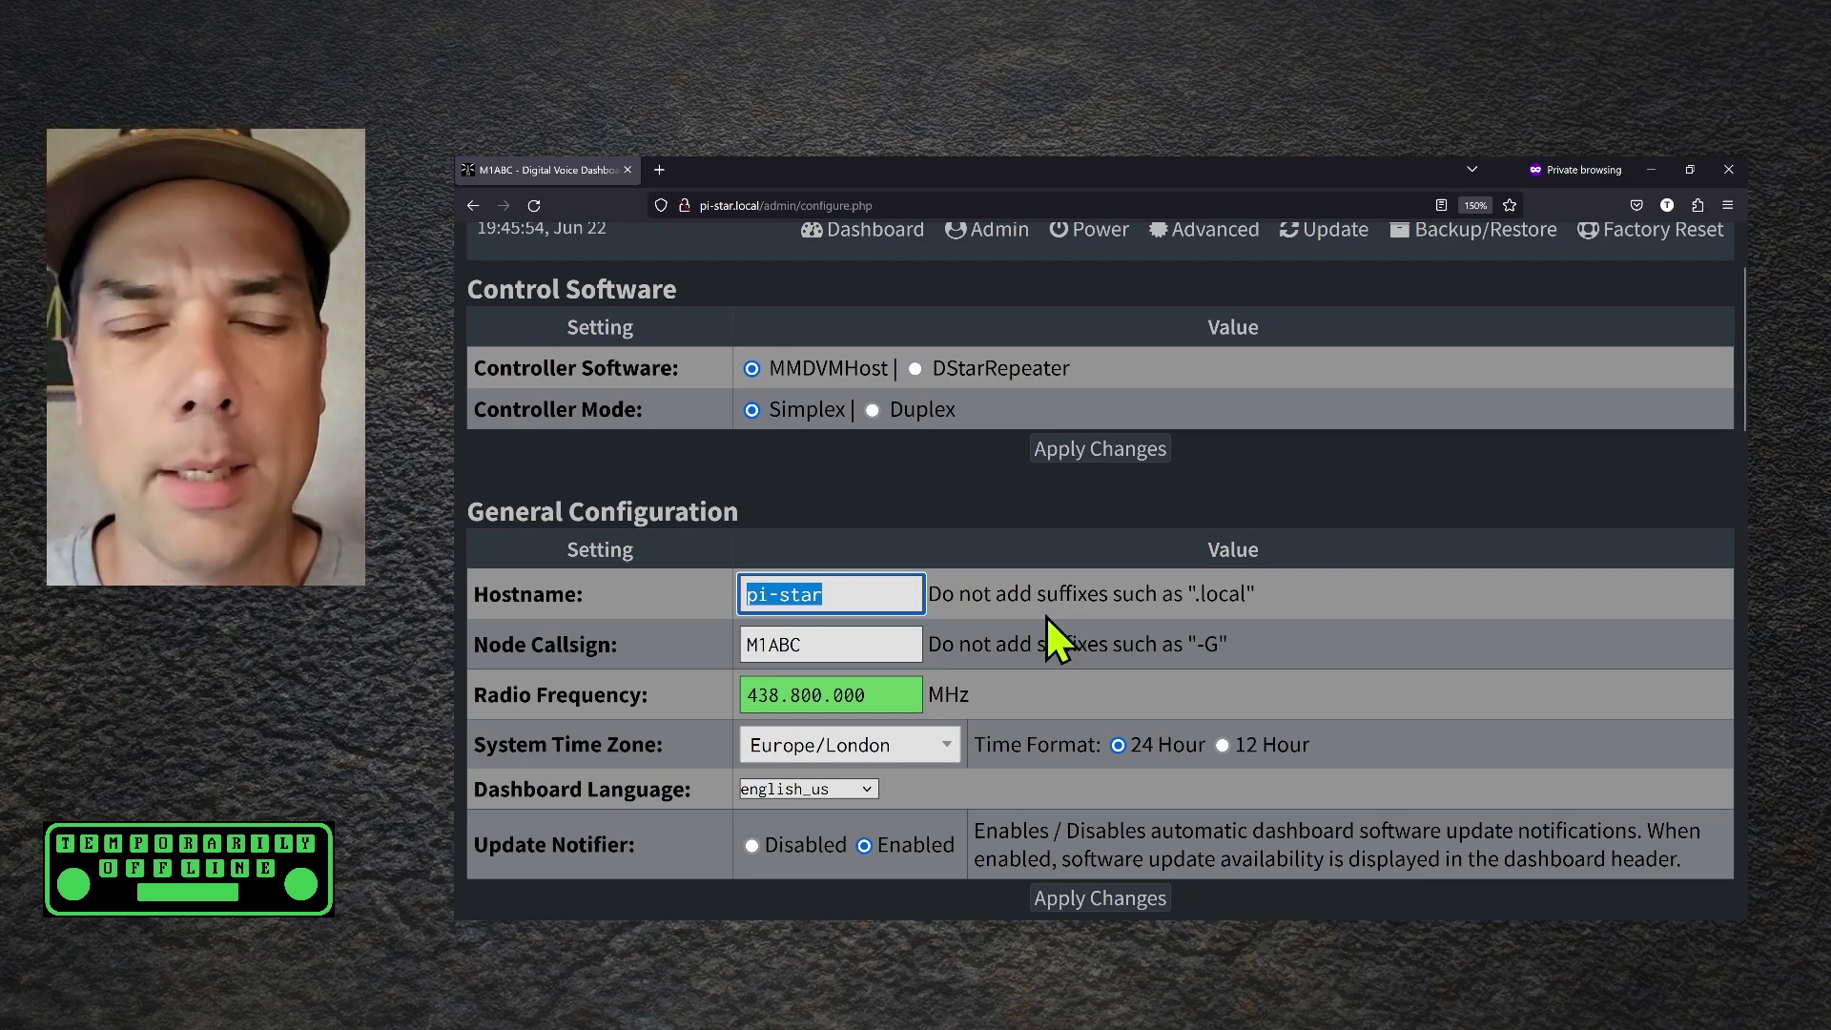
key("Tab")
type("KM(G")
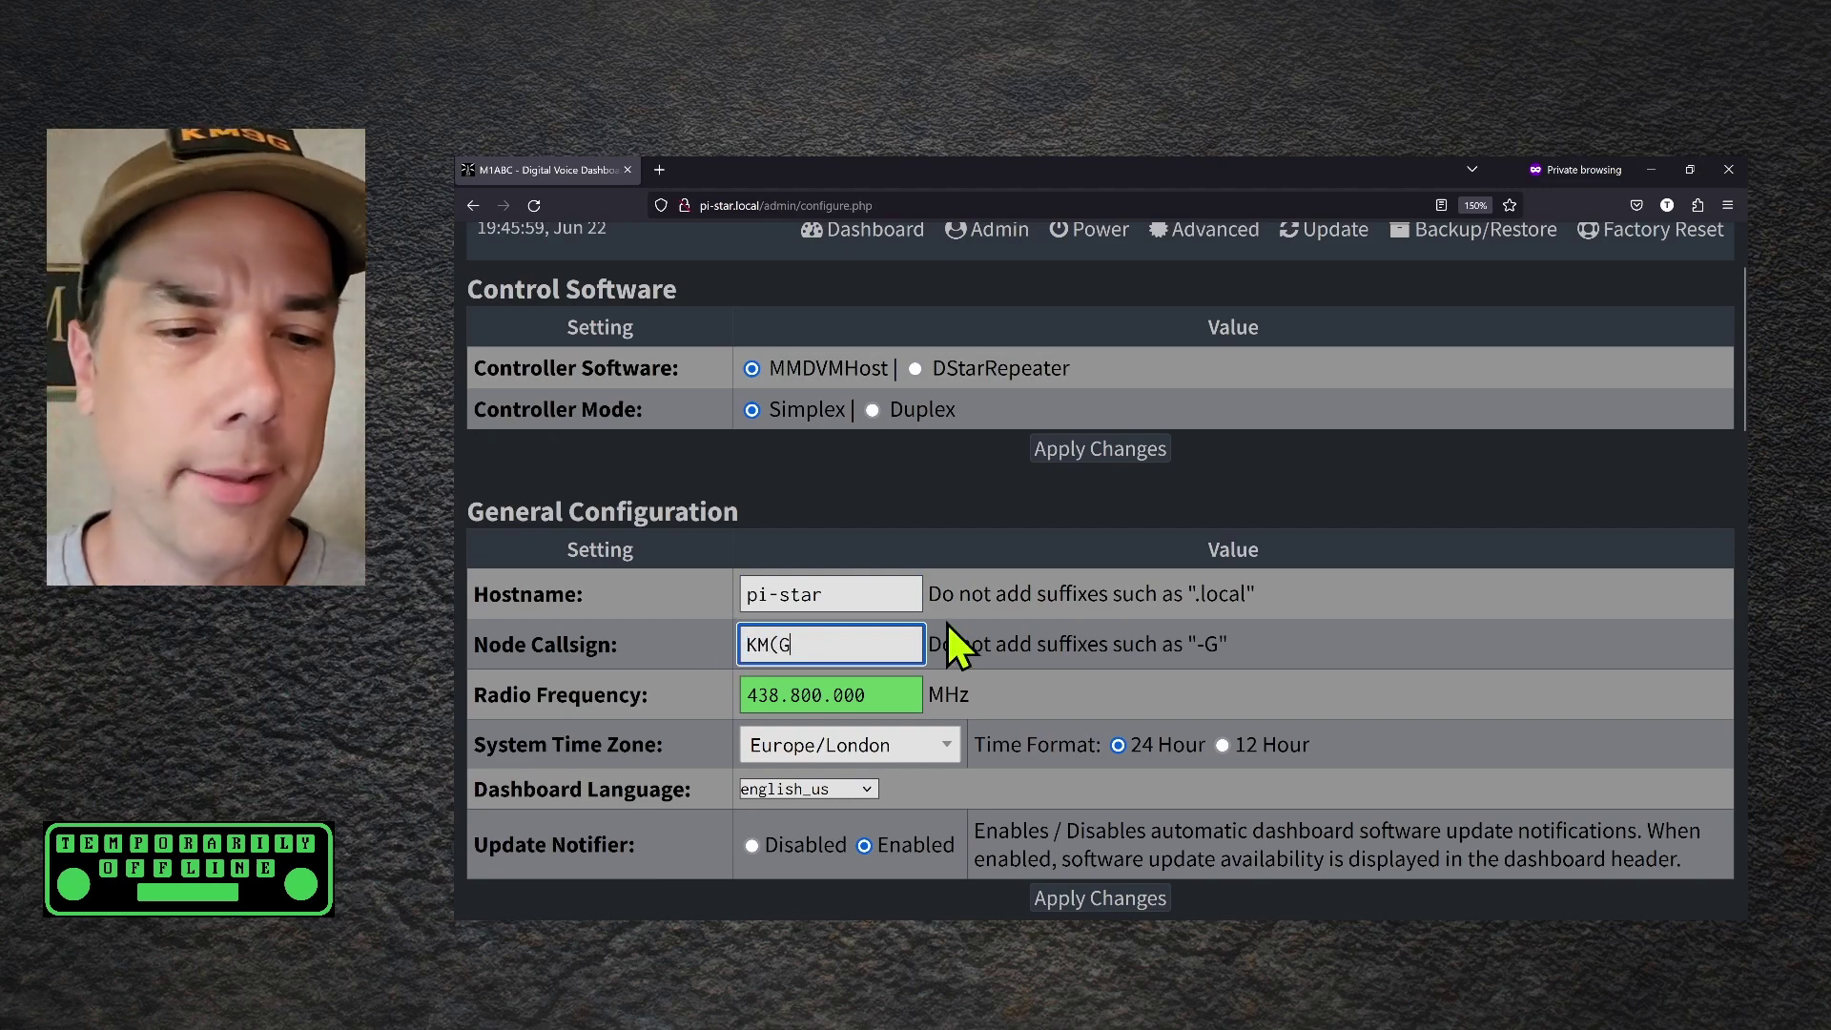
key("BackSpace")
key("BackSpace")
type("9G")
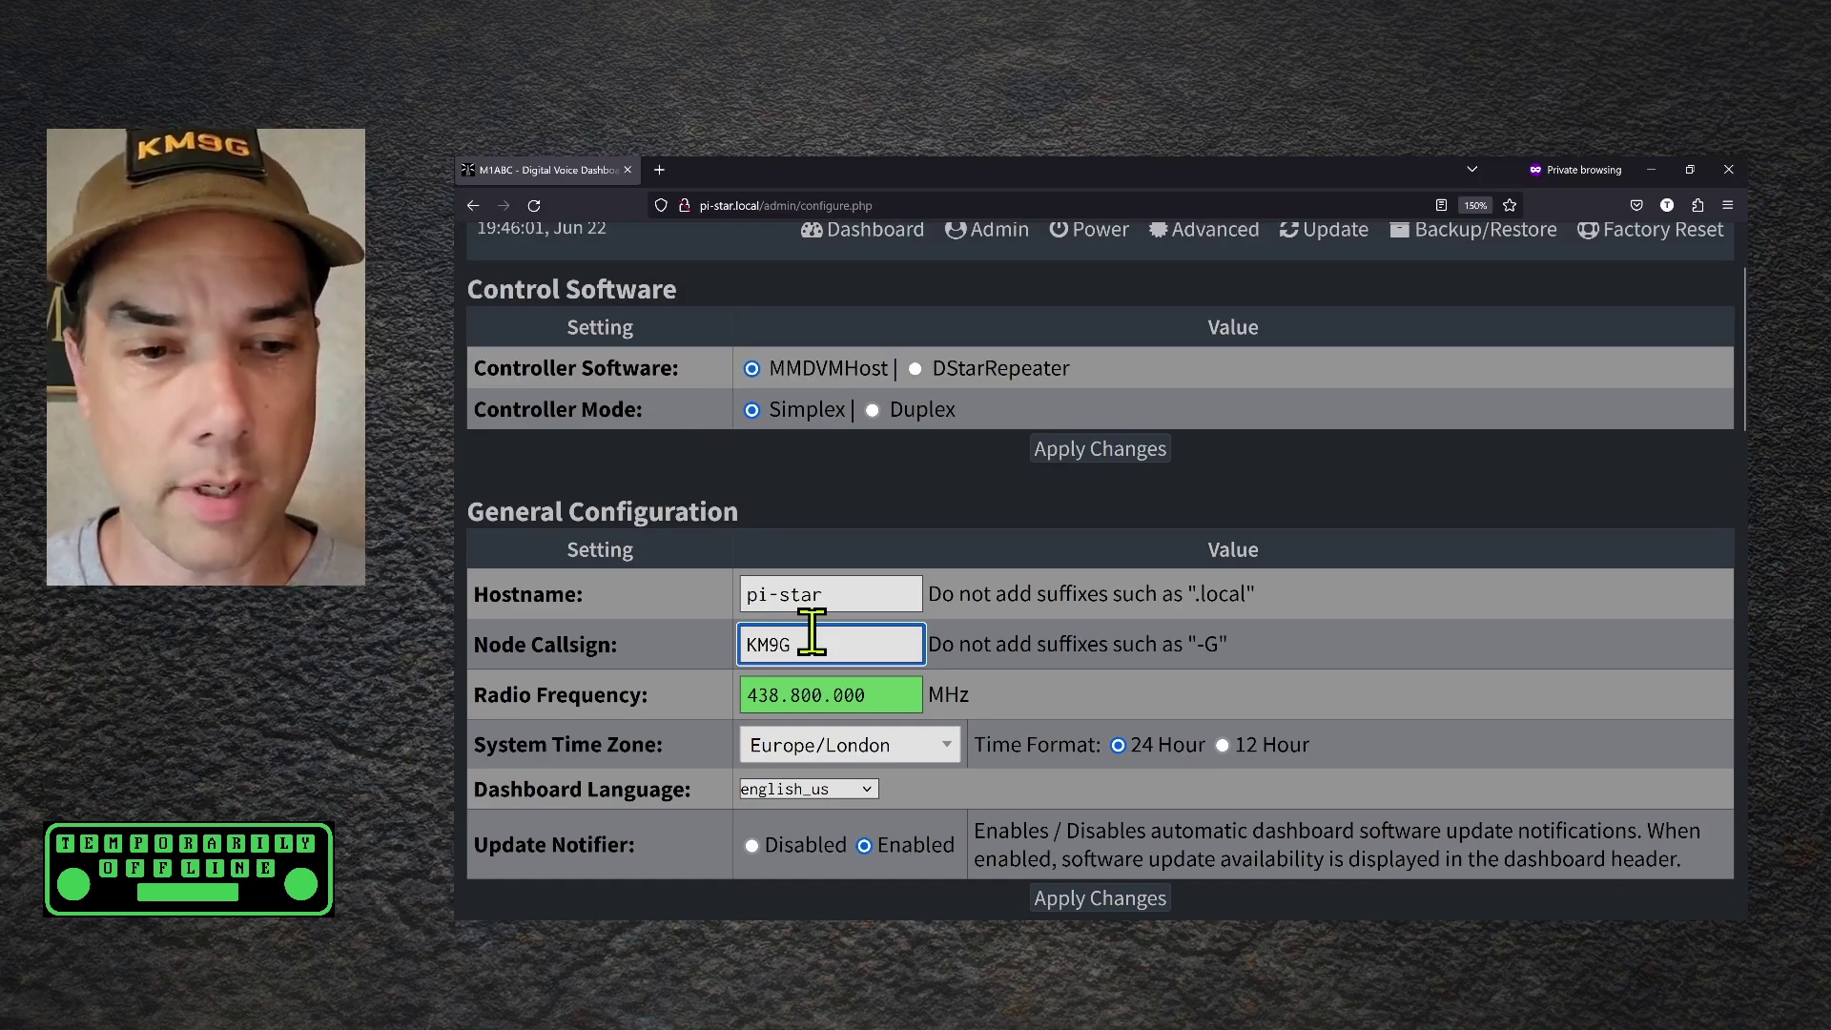
Search the time zone list for america/chi and pick America/Chicago
scroll(1402, 584, "down", 2)
left_click(901, 615)
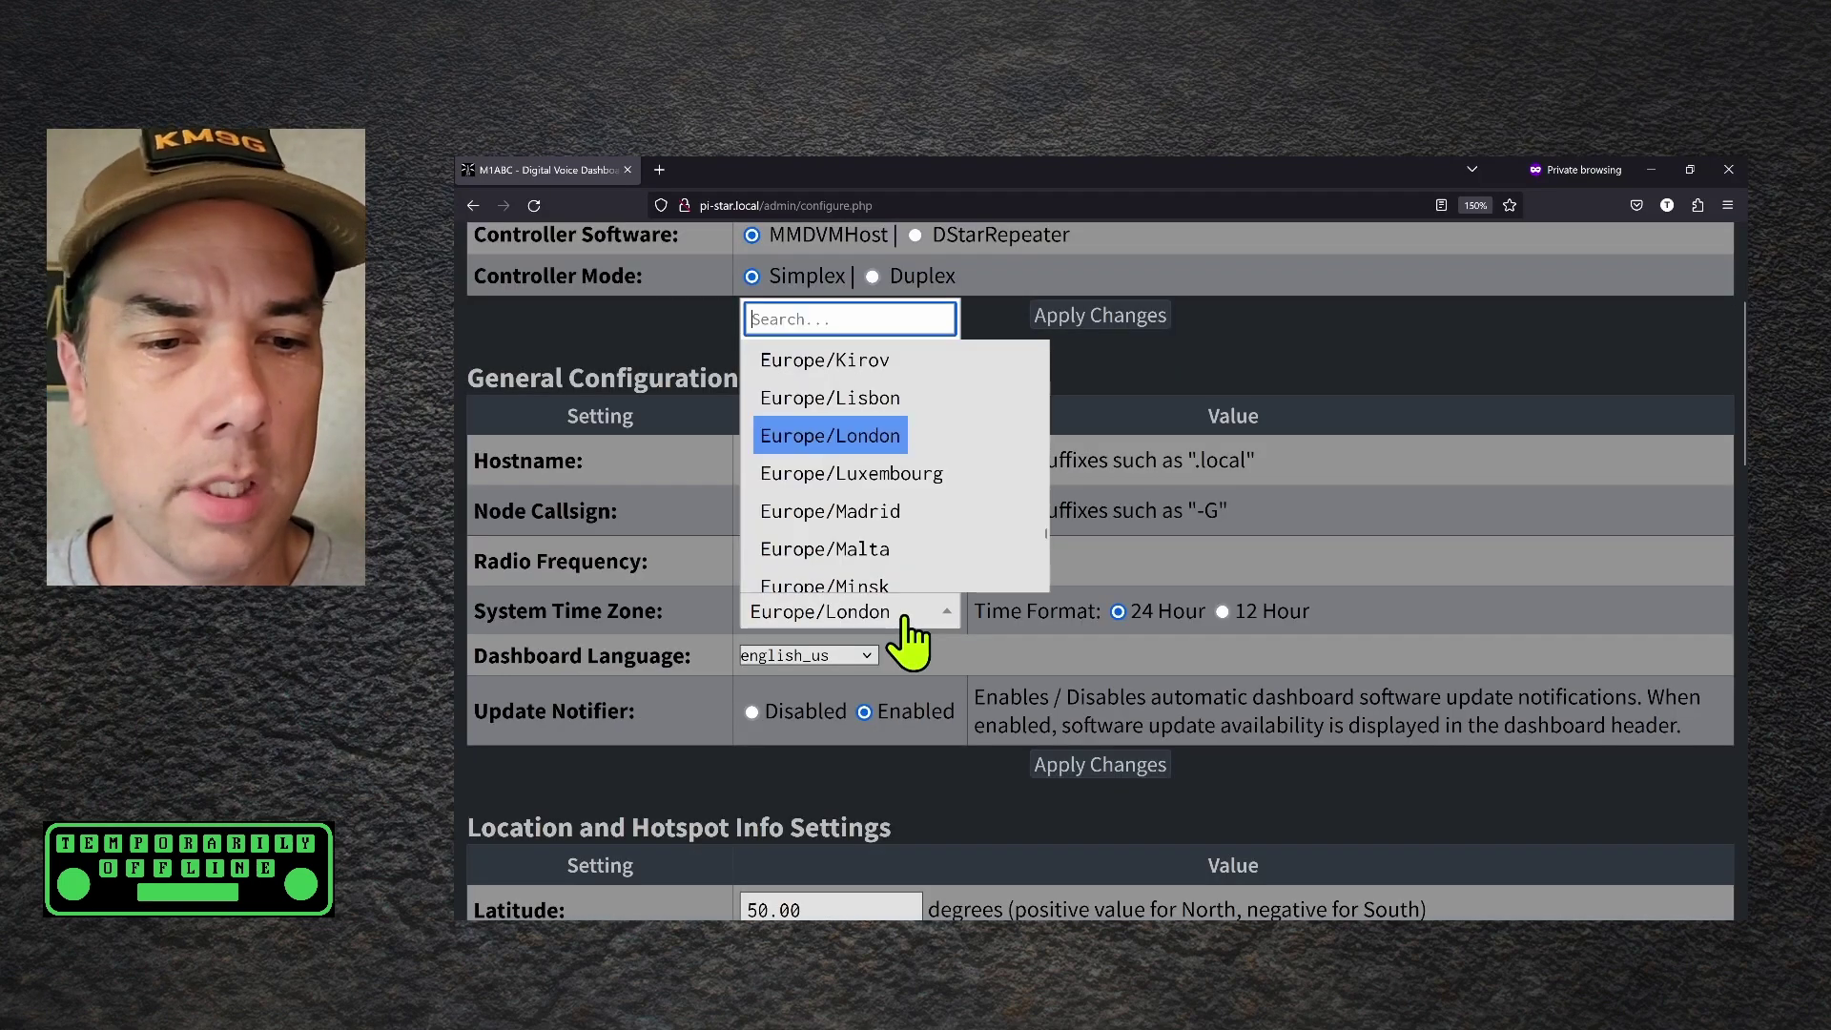
type("ameri")
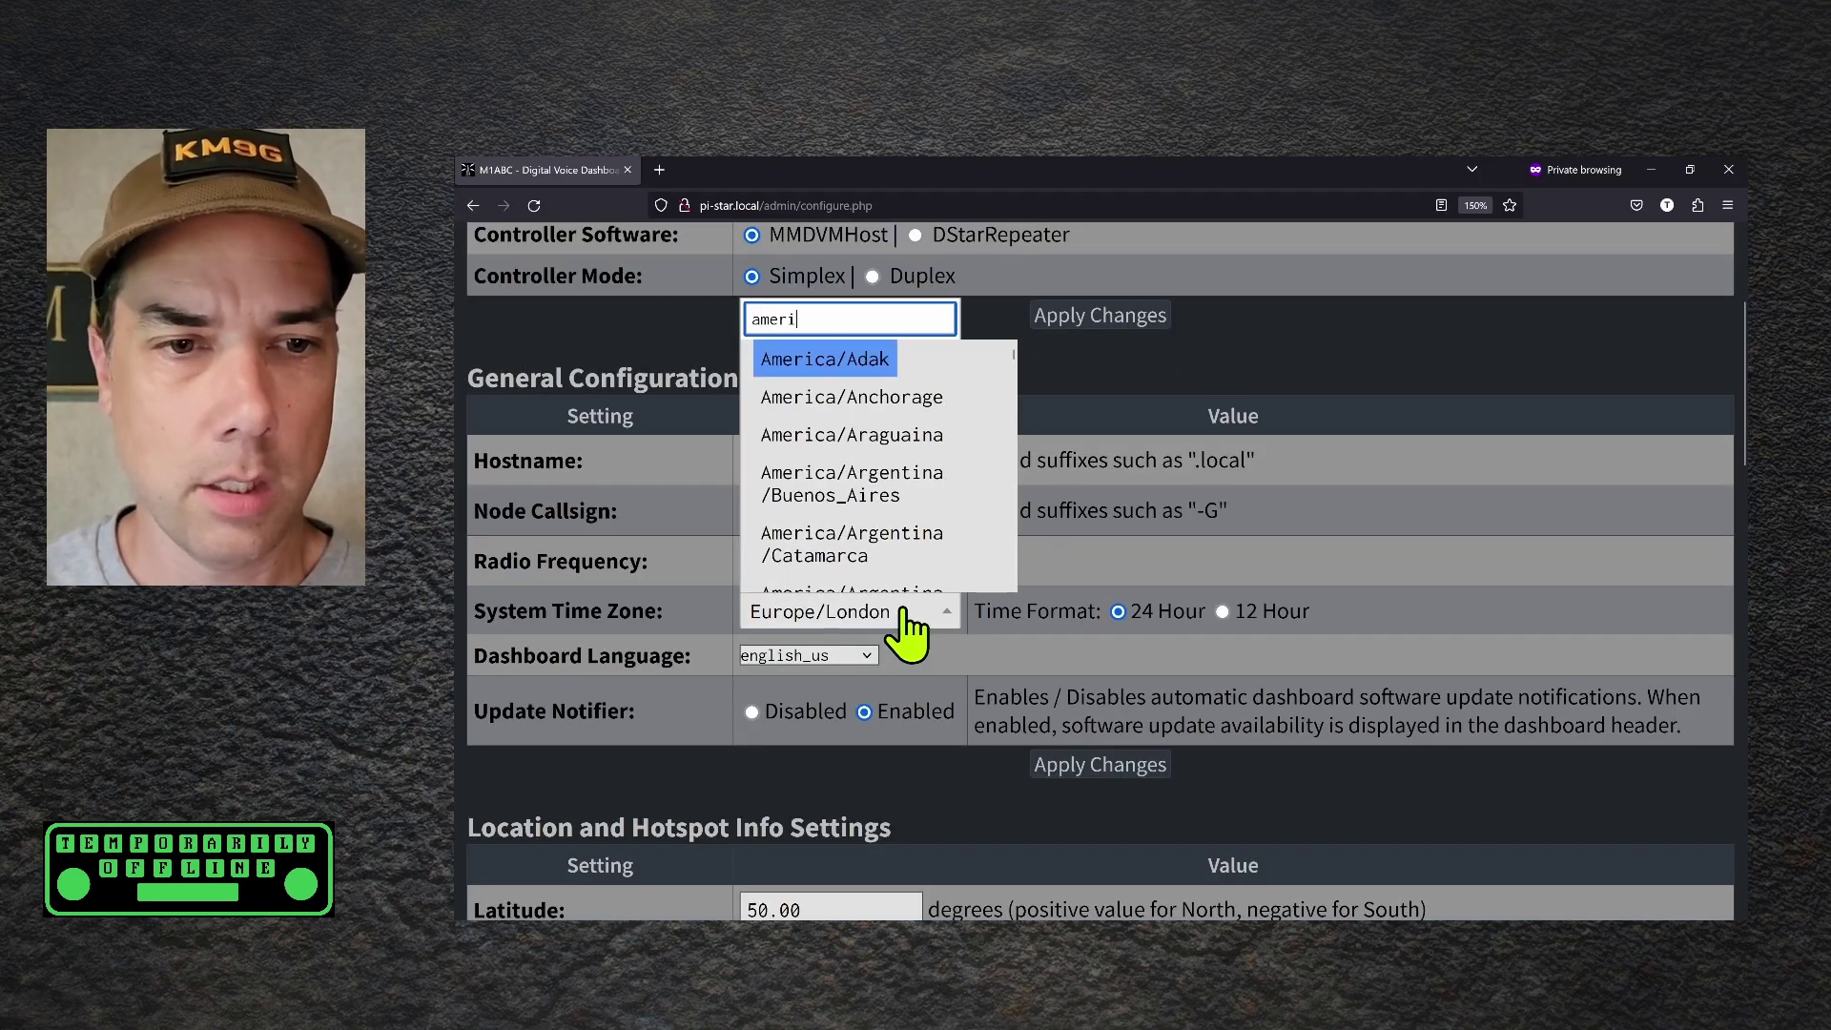
type("ca/cha")
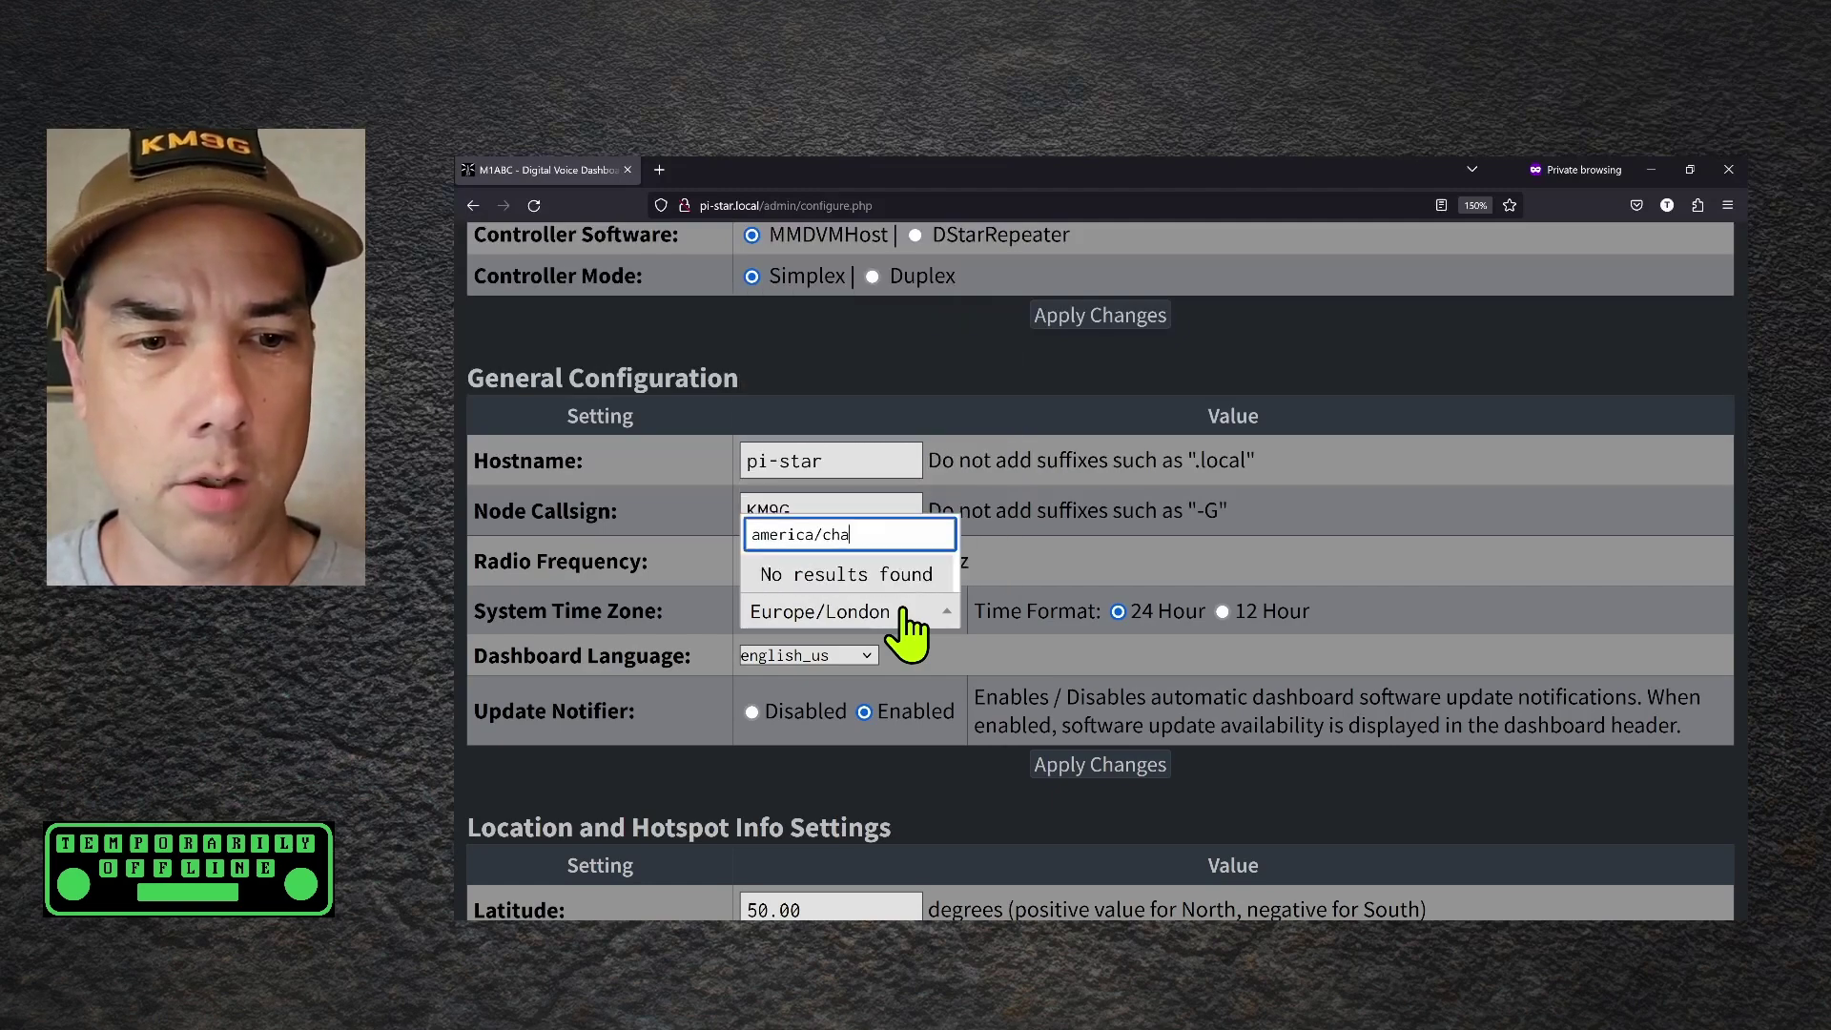
key("BackSpace")
type("i")
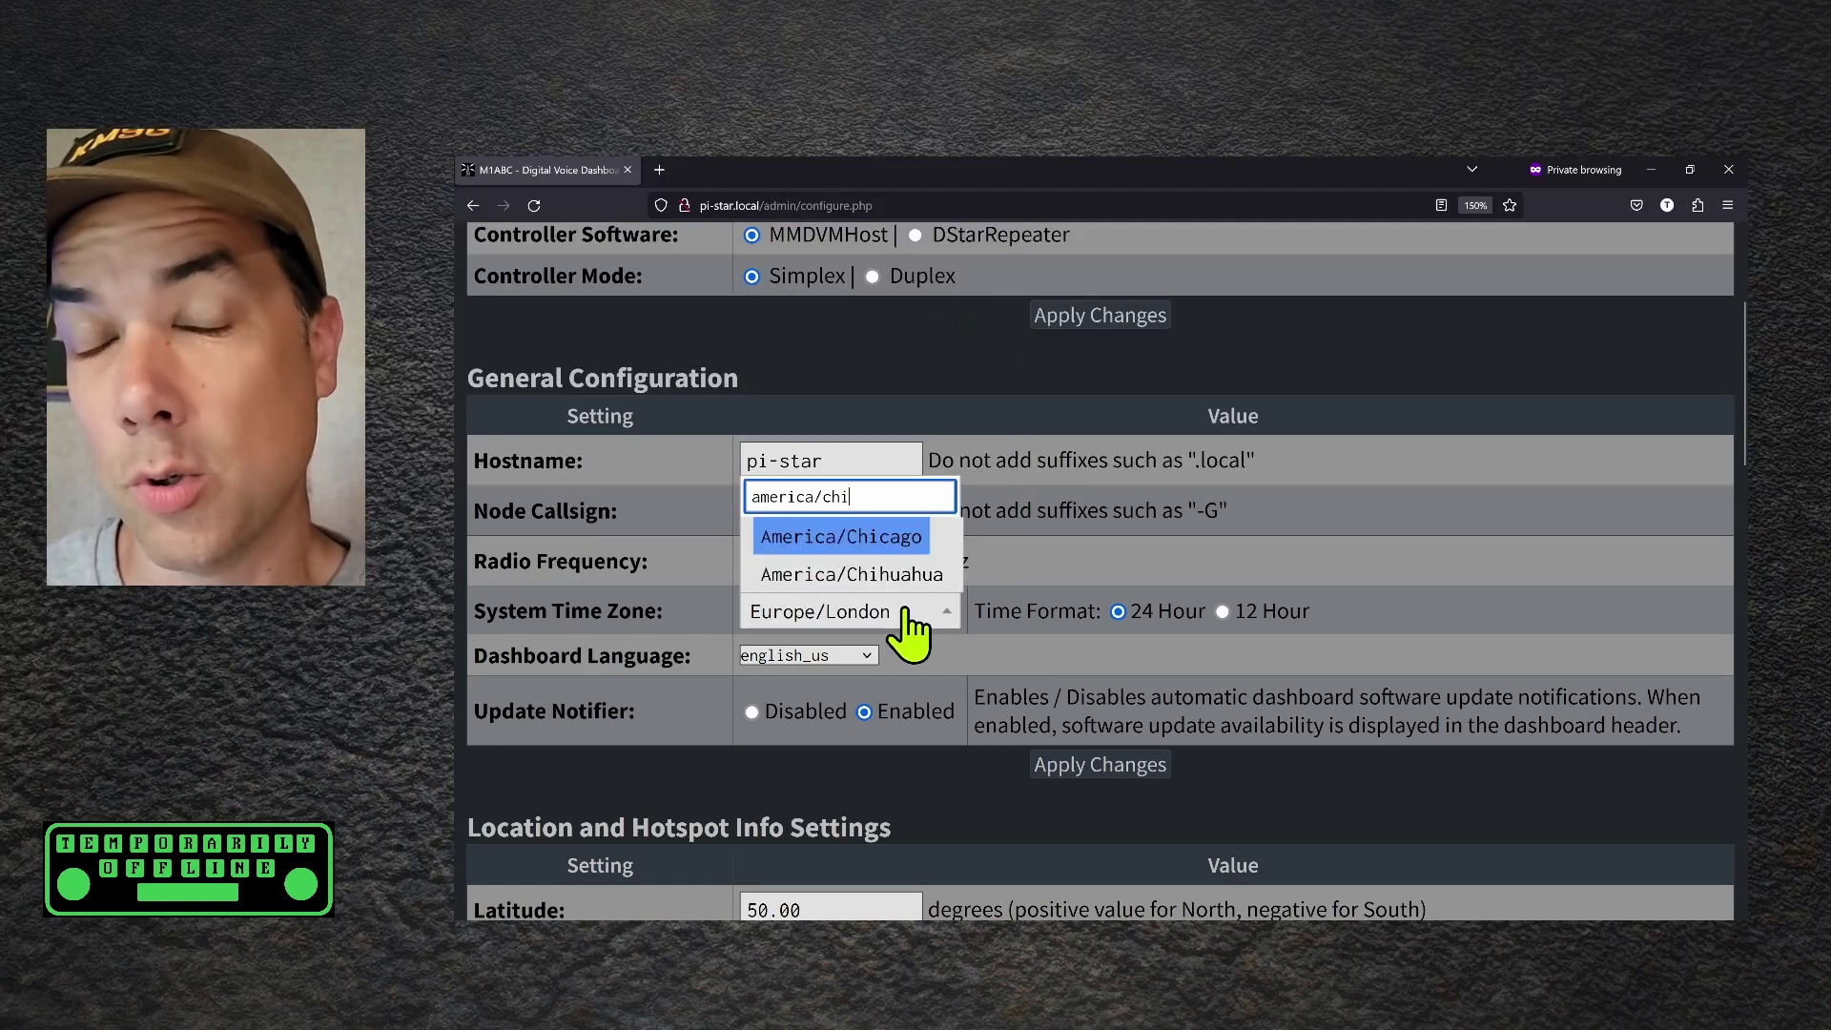
left_click(879, 551)
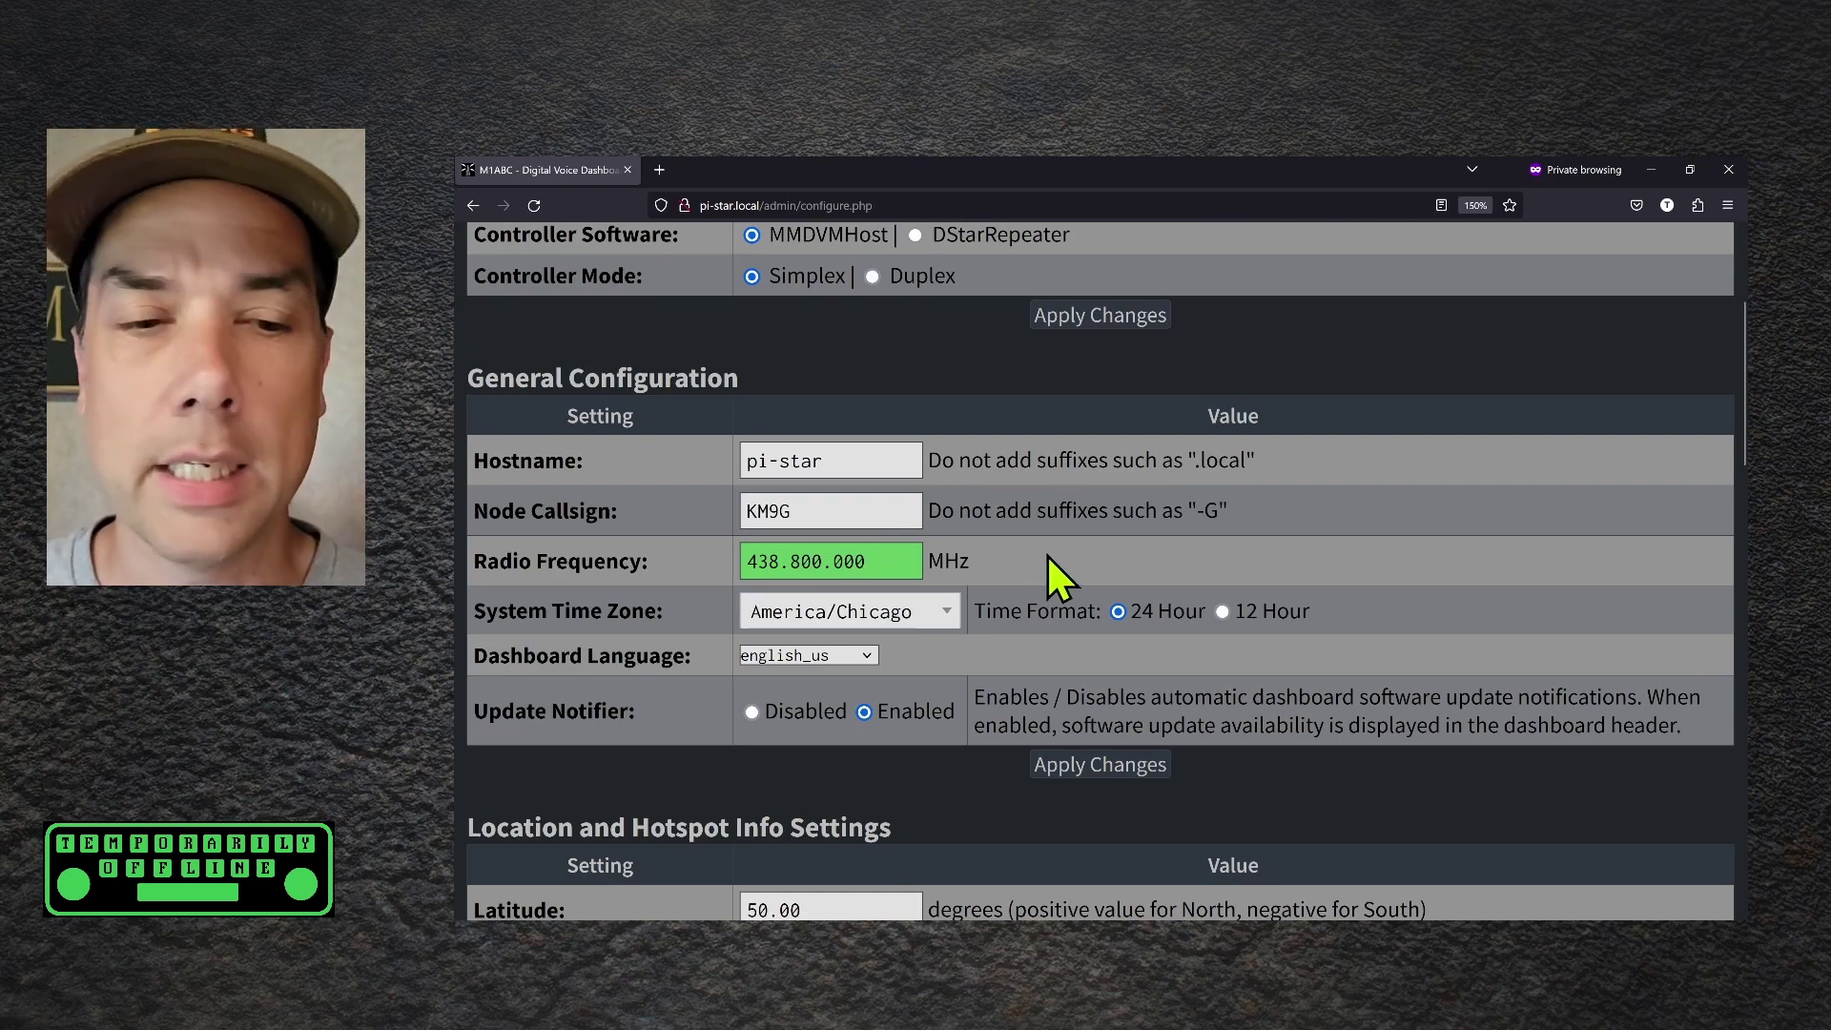
Scroll down through the whole configuration page to review it, then back up
scroll(1047, 553, "down", 2)
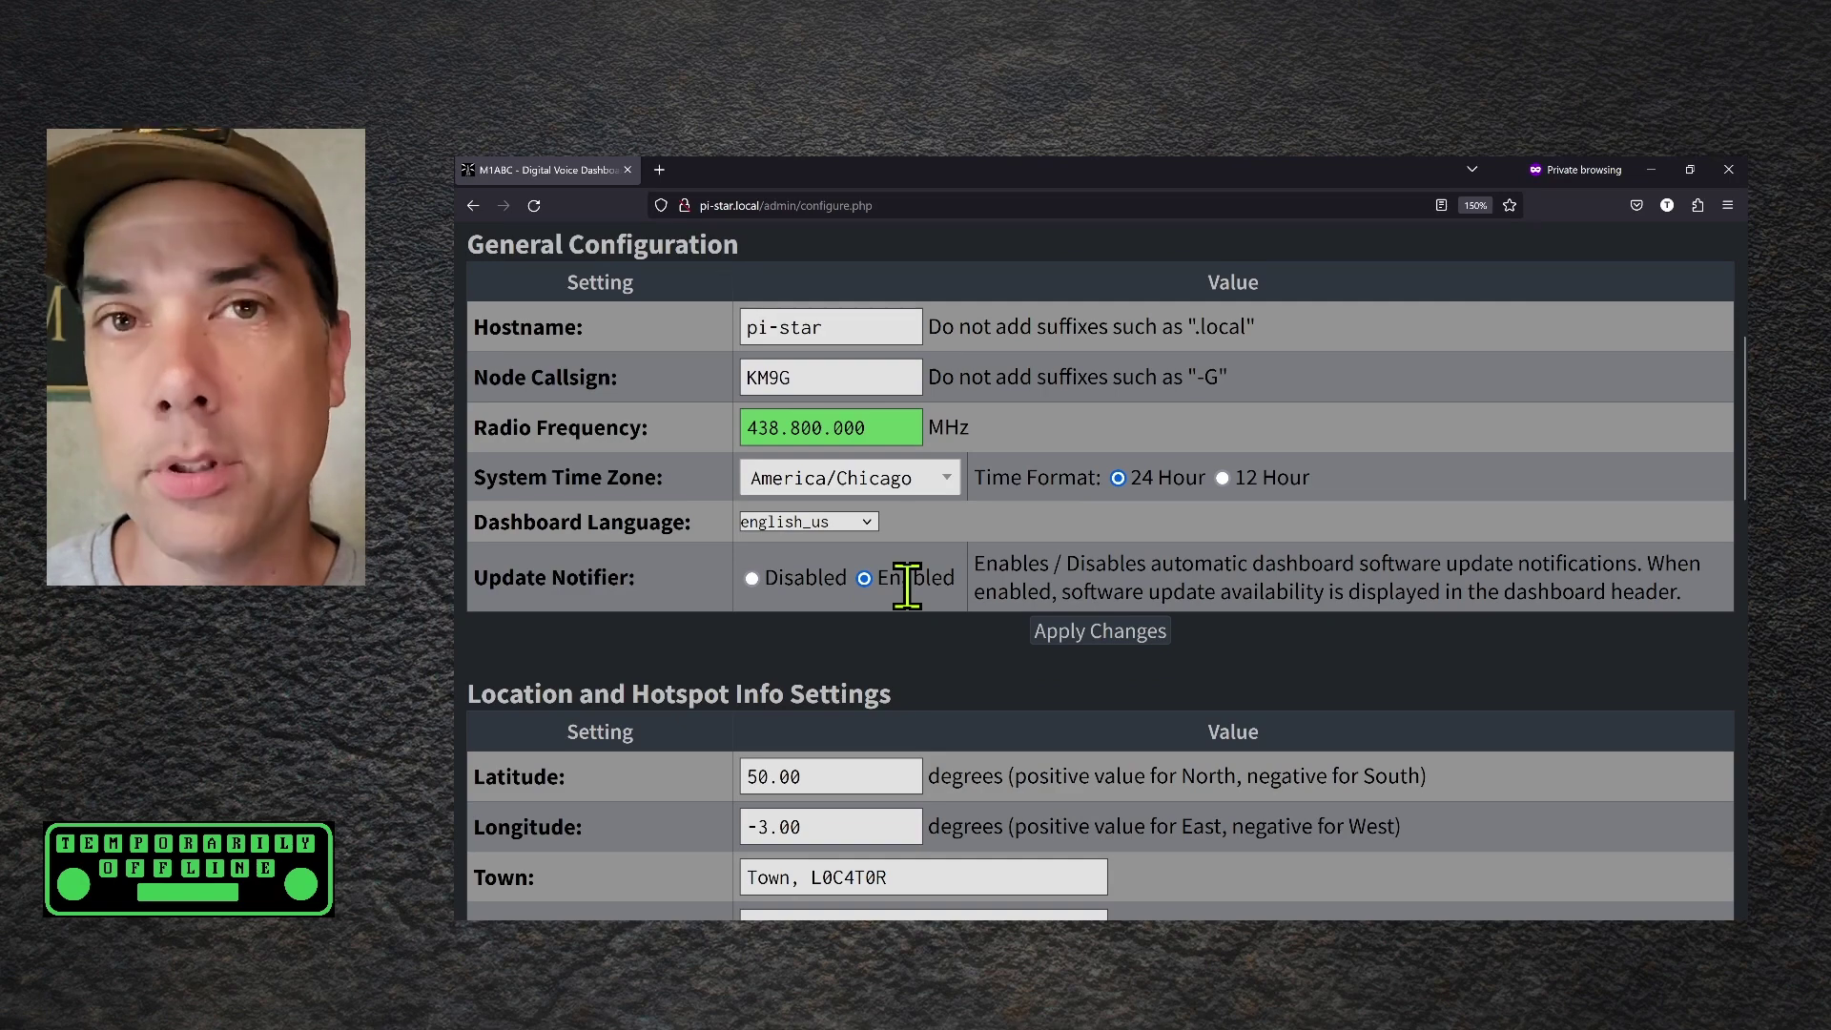
scroll(908, 587, "down", 2)
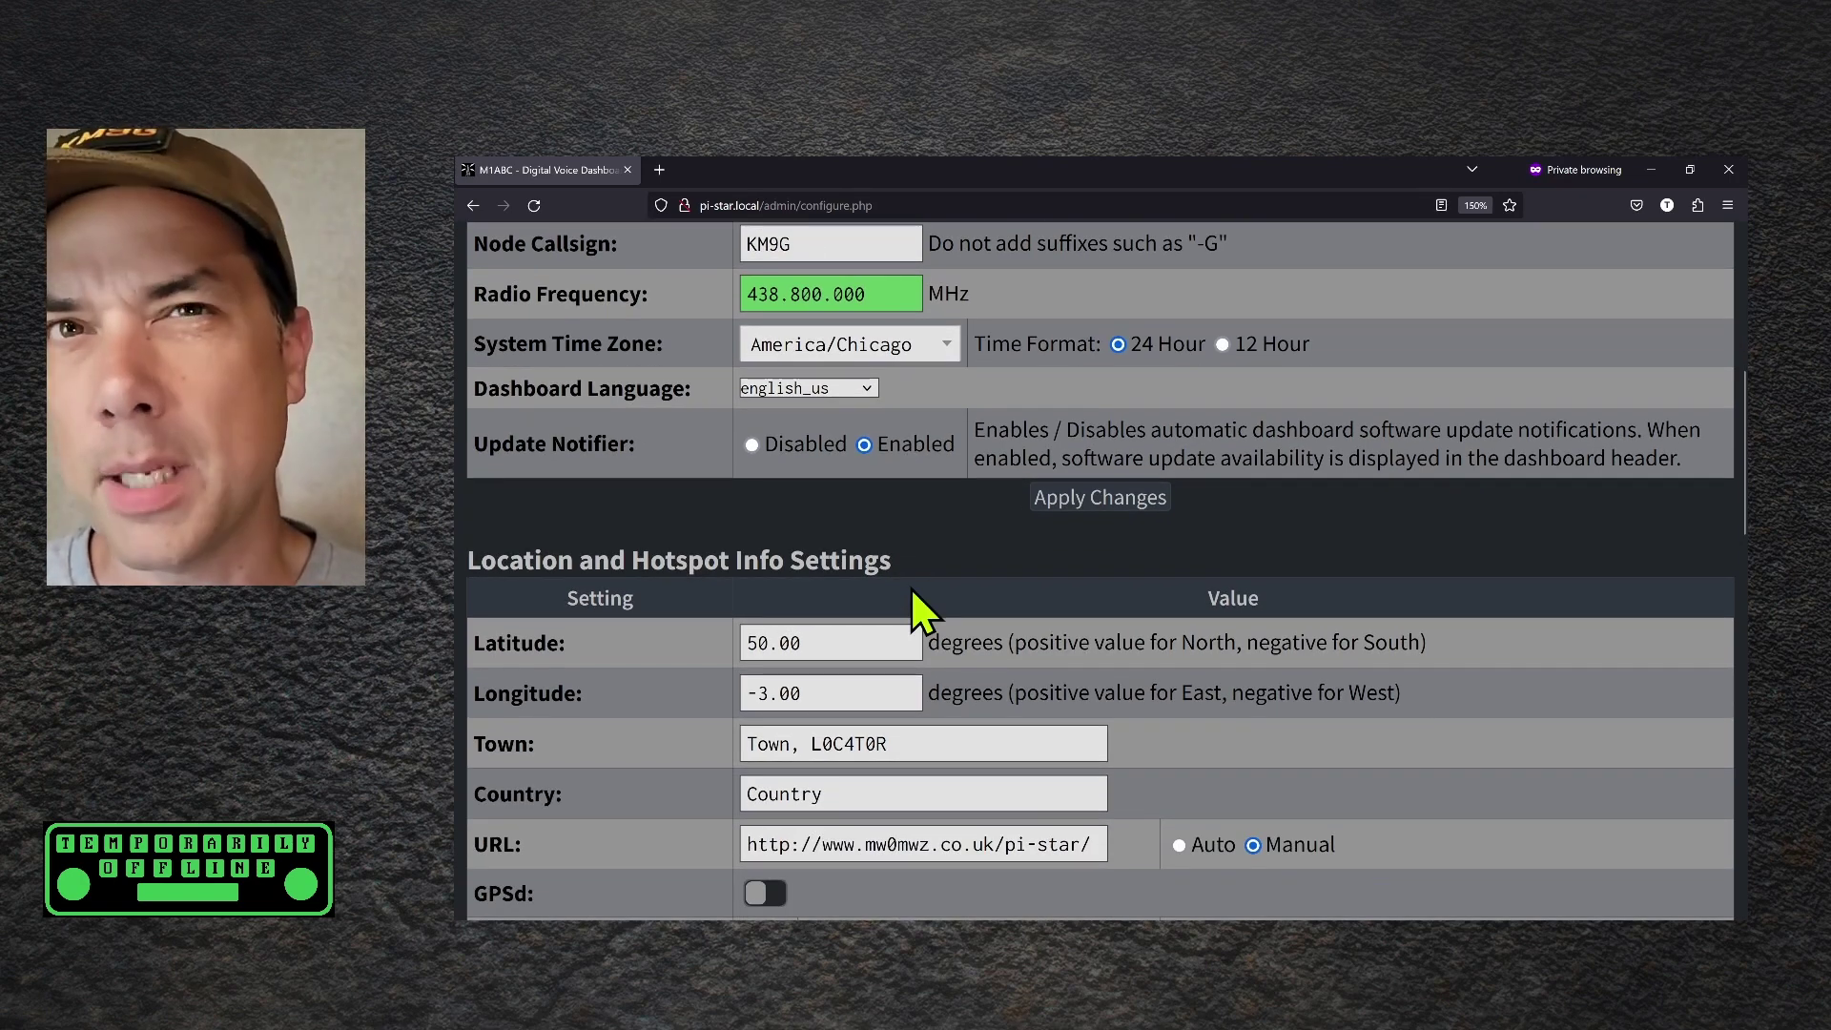
scroll(909, 586, "down", 2)
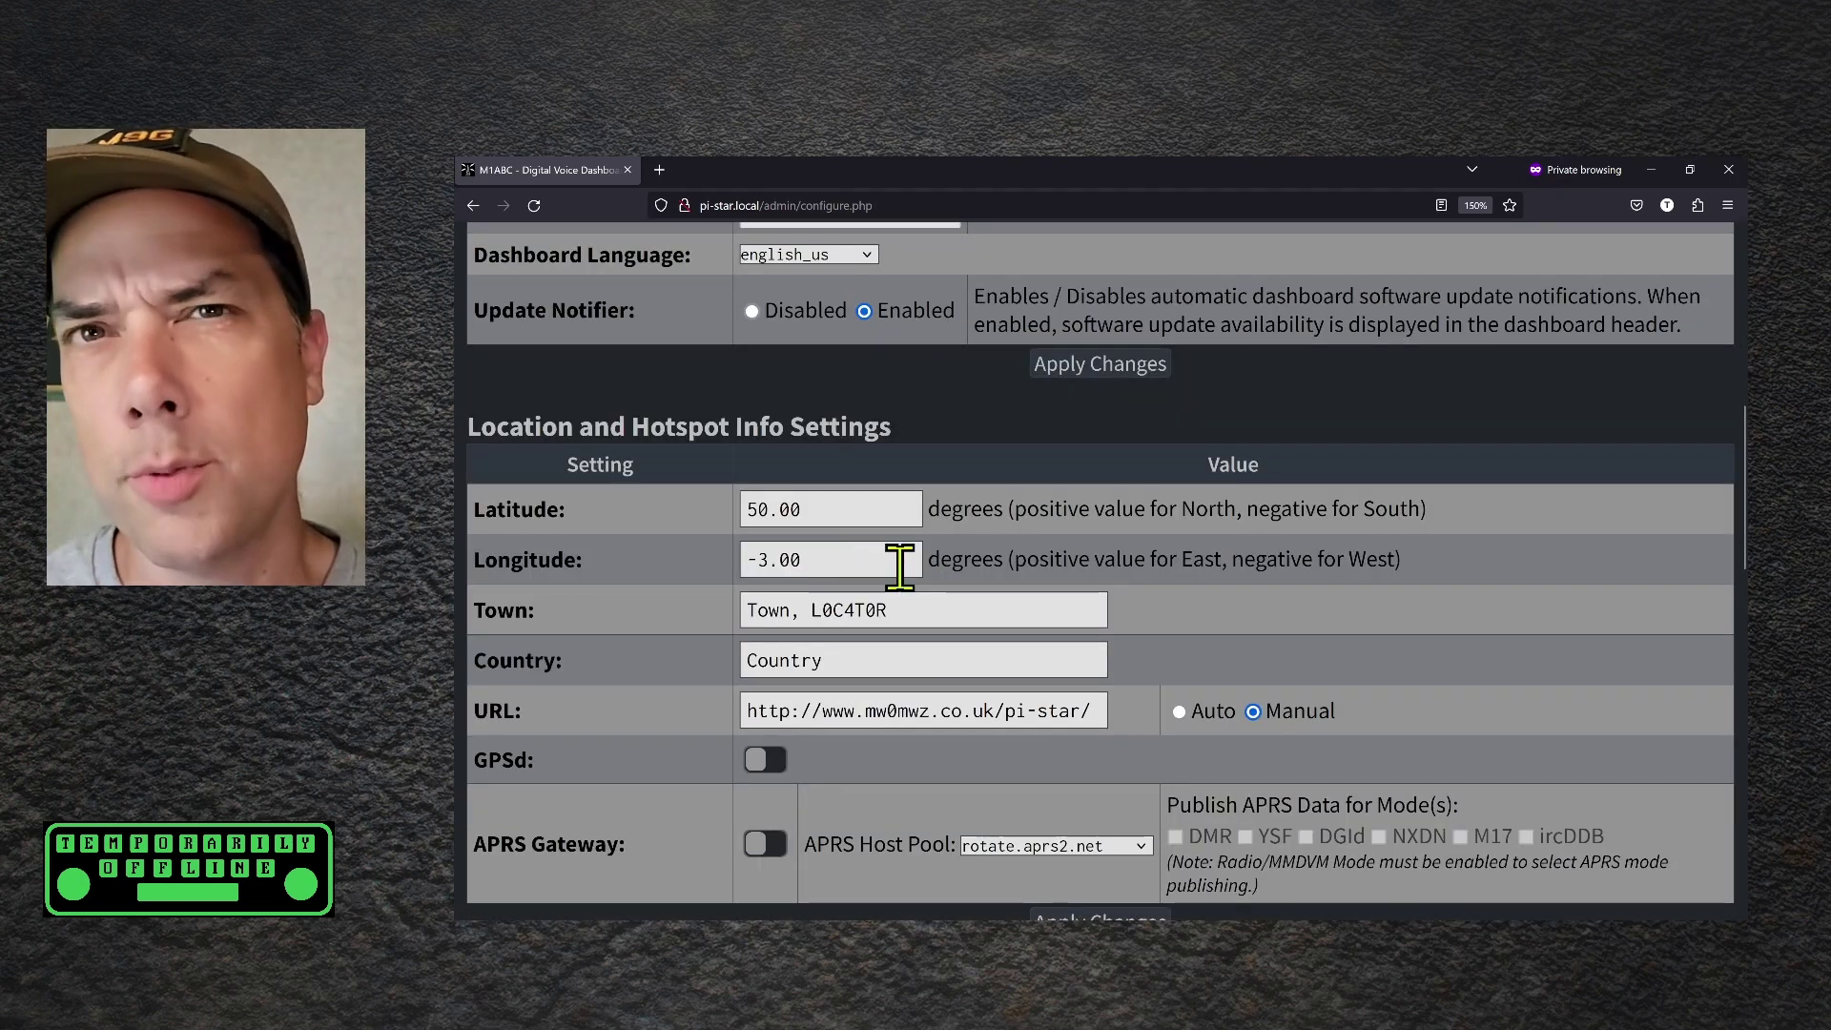
scroll(900, 567, "down", 2)
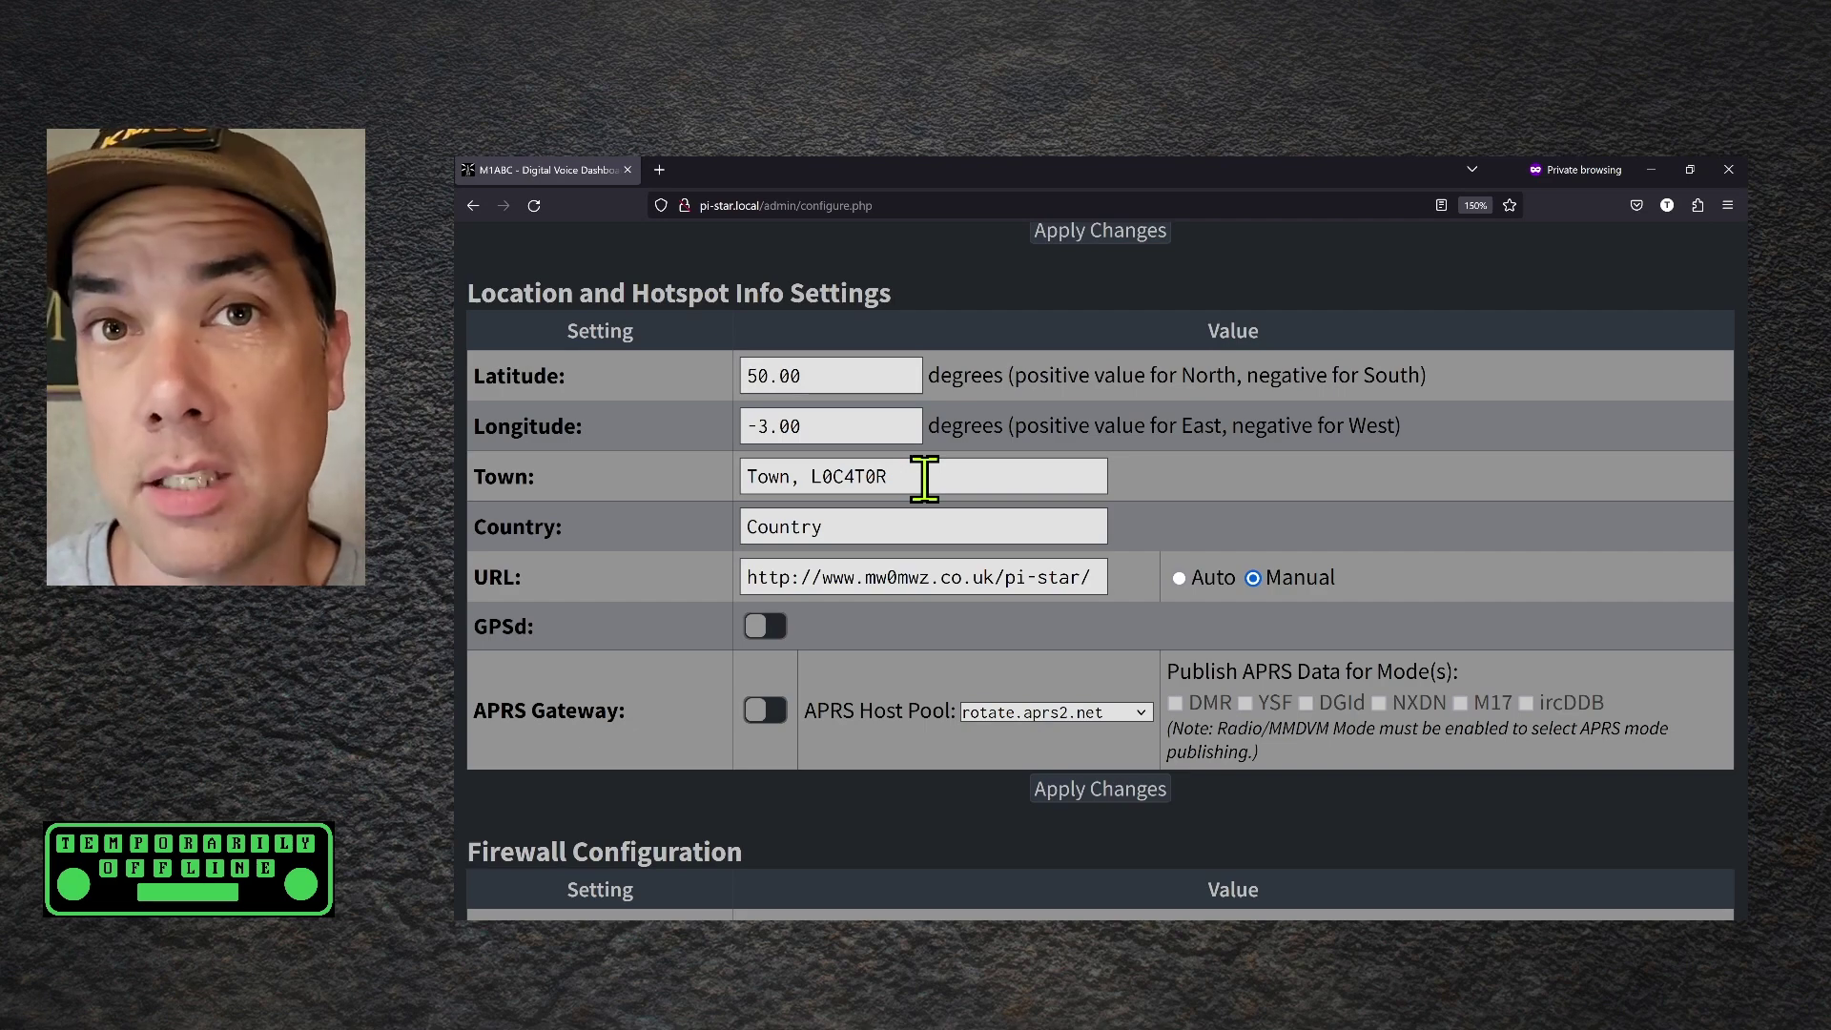
scroll(915, 479, "down", 1)
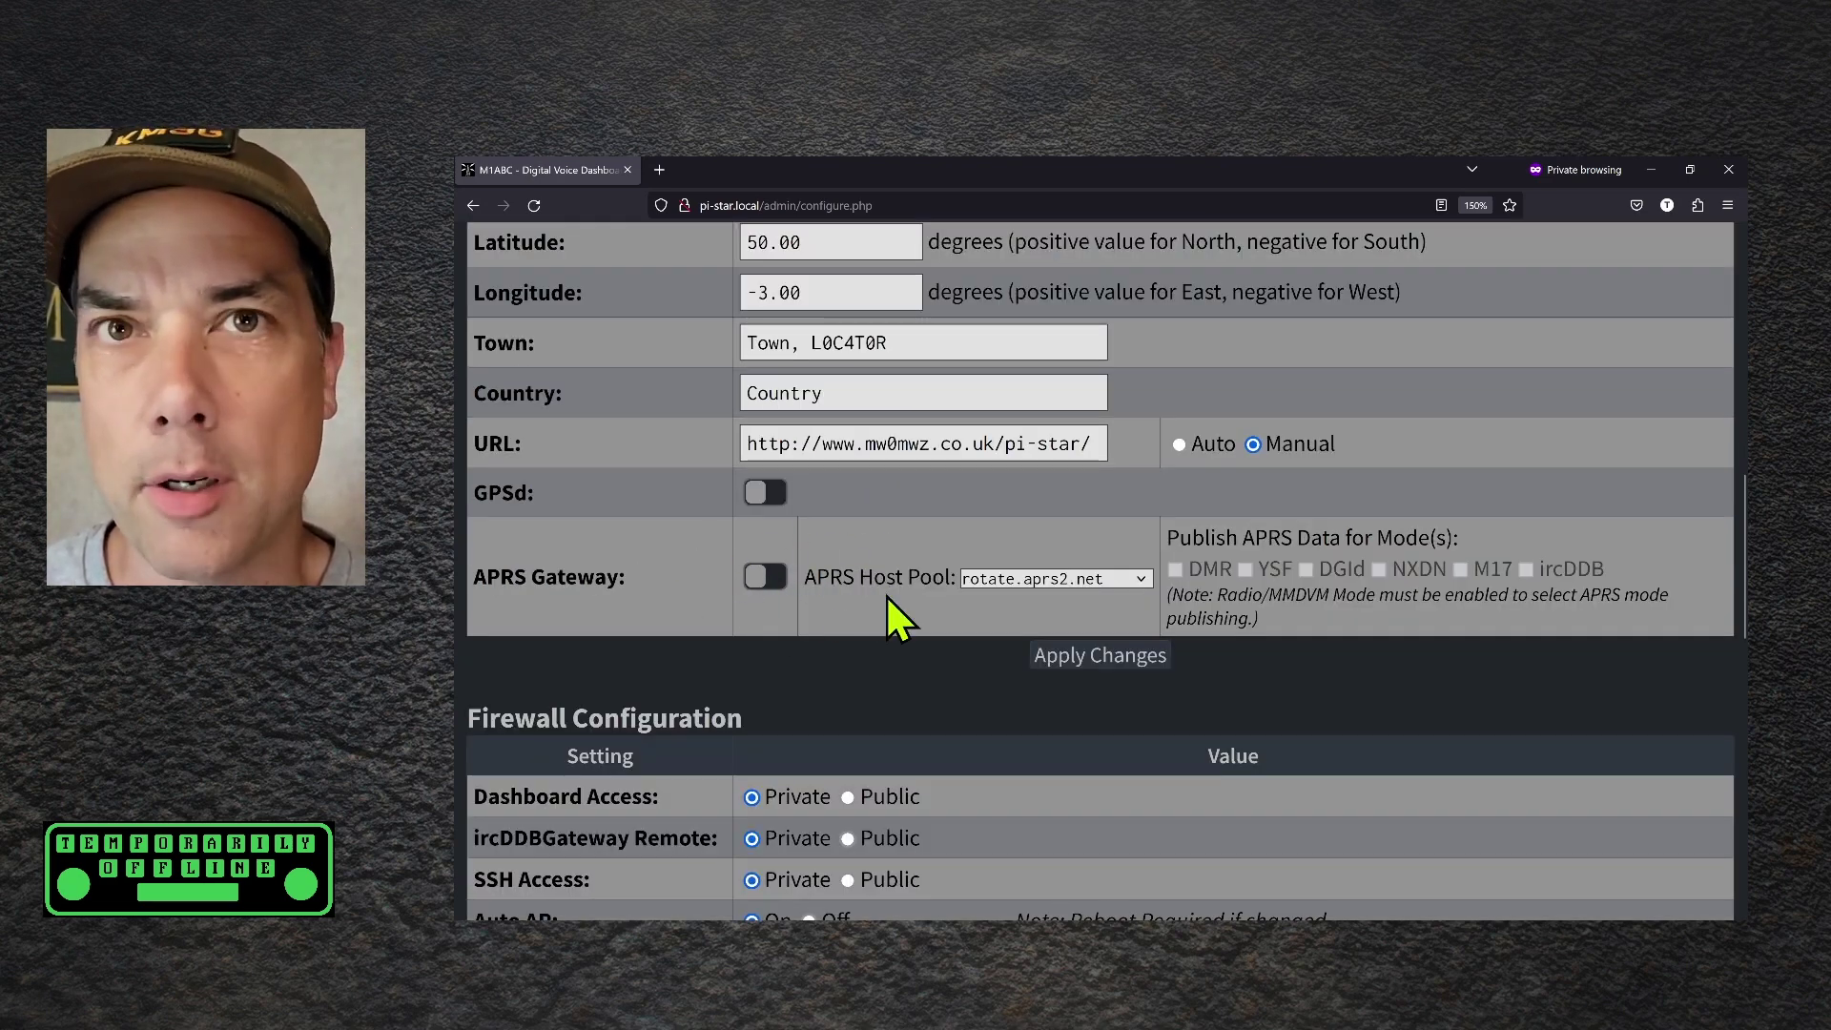
scroll(927, 576, "down", 2)
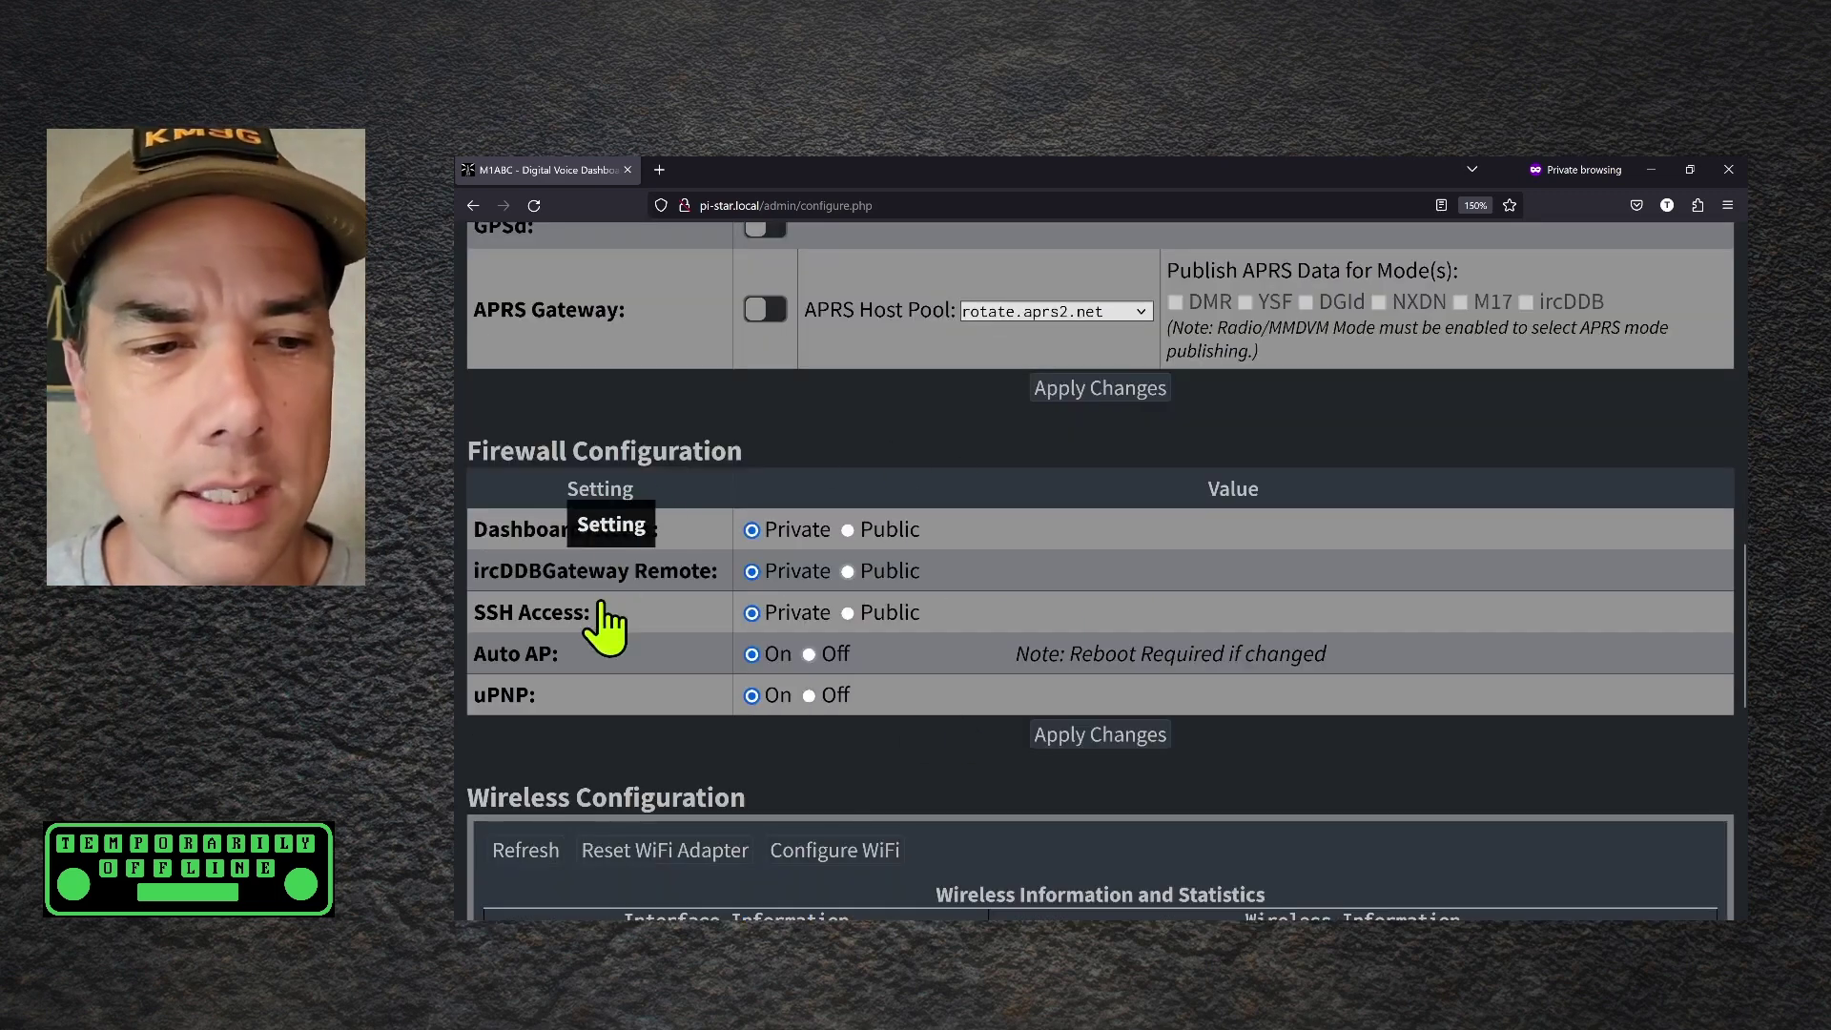
scroll(949, 667, "down", 1)
scroll(960, 633, "down", 2)
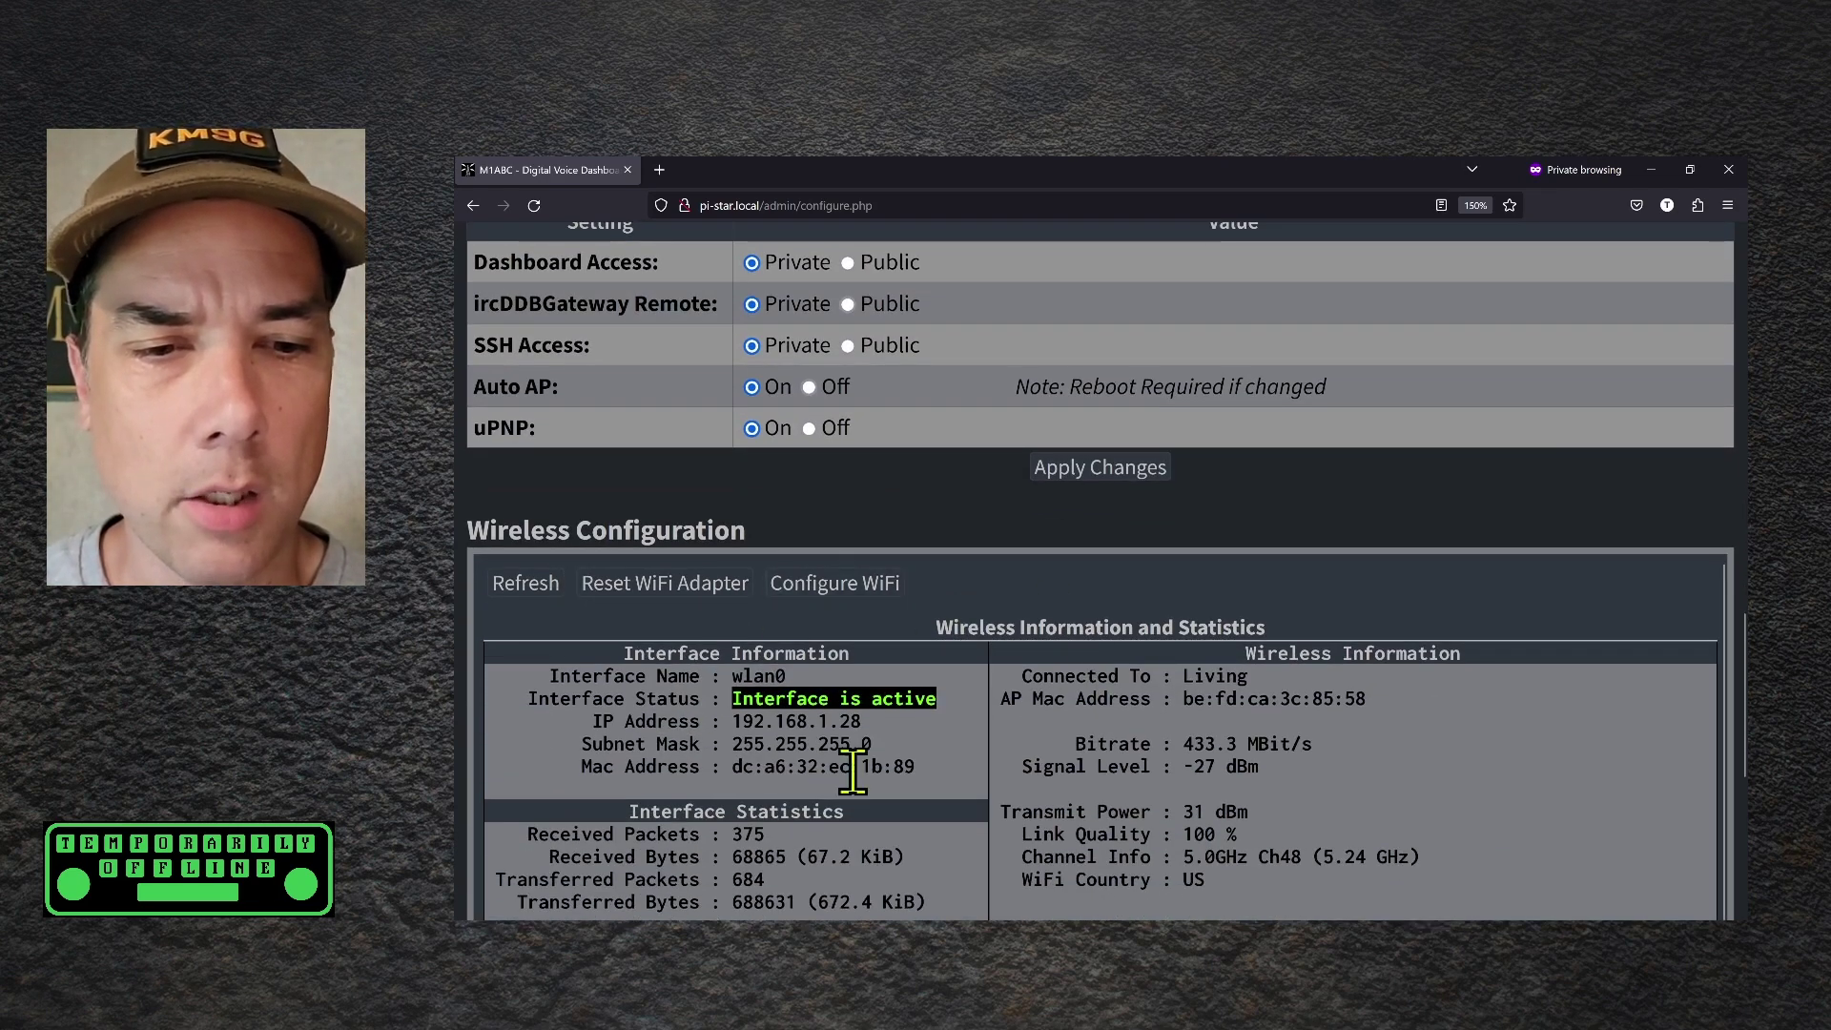
scroll(1128, 768, "down", 1)
scroll(853, 710, "down", 2)
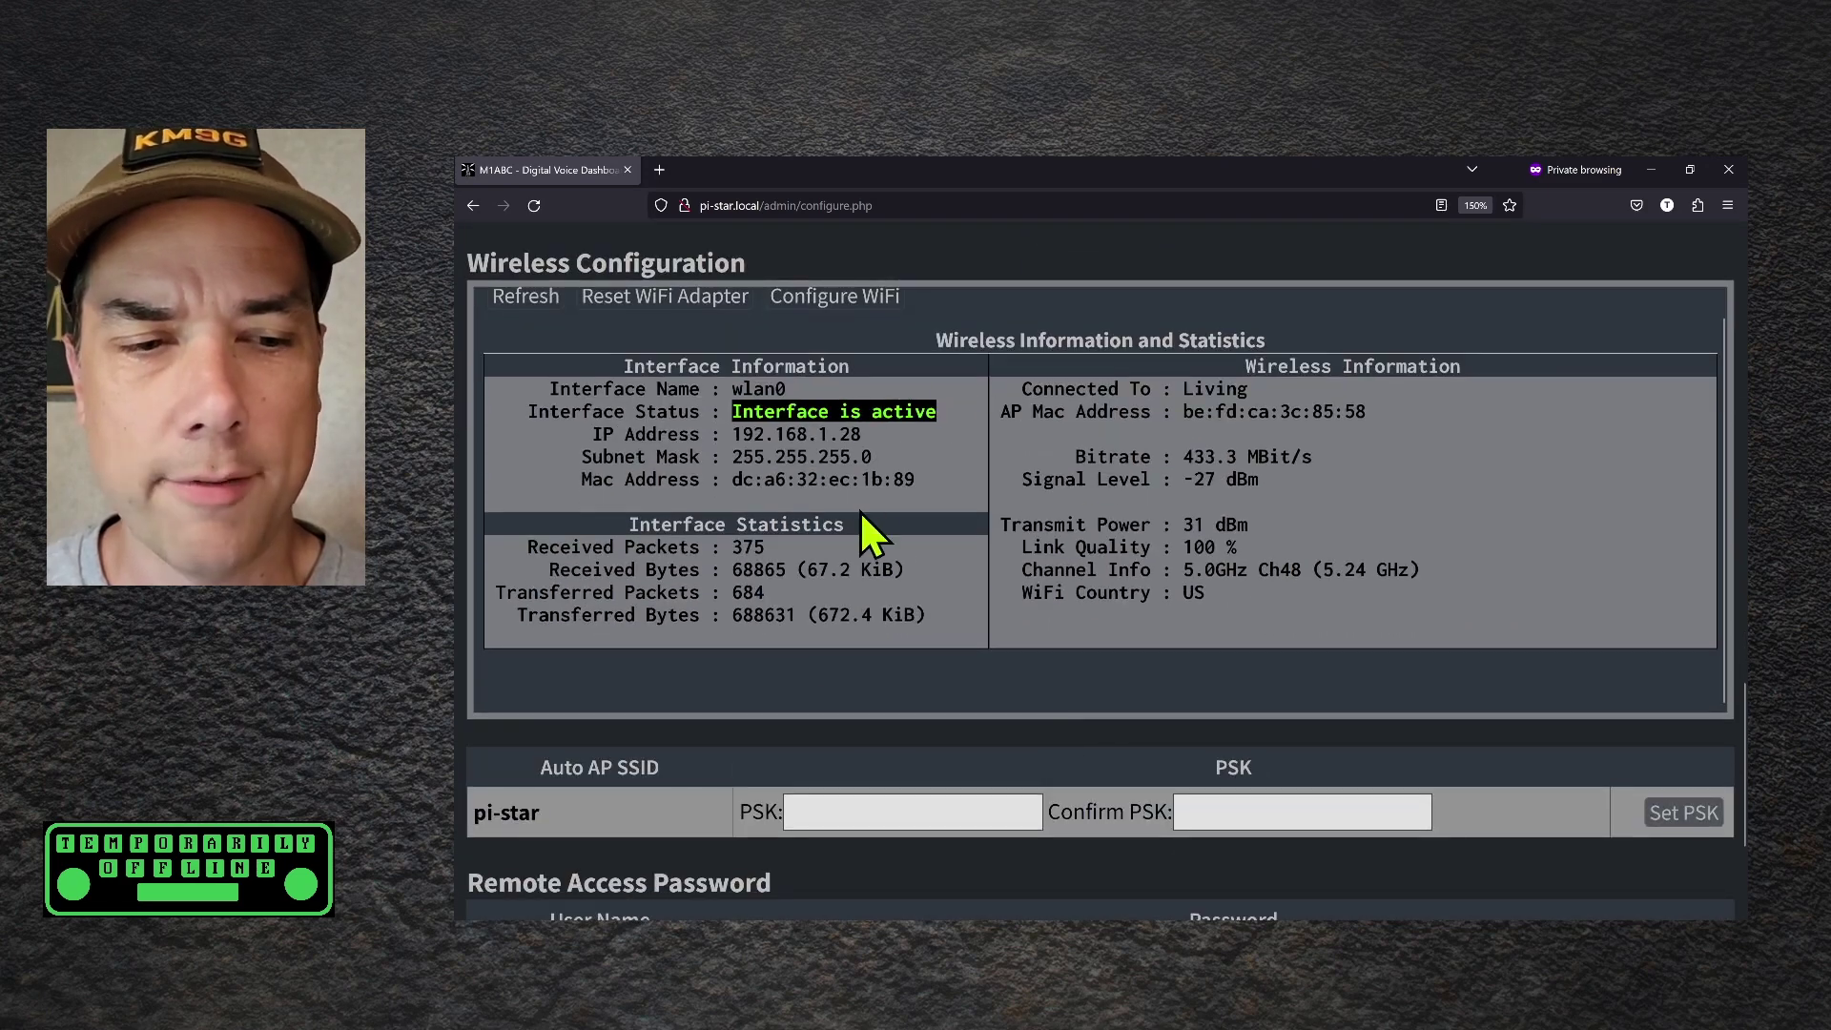
scroll(1087, 643, "down", 1)
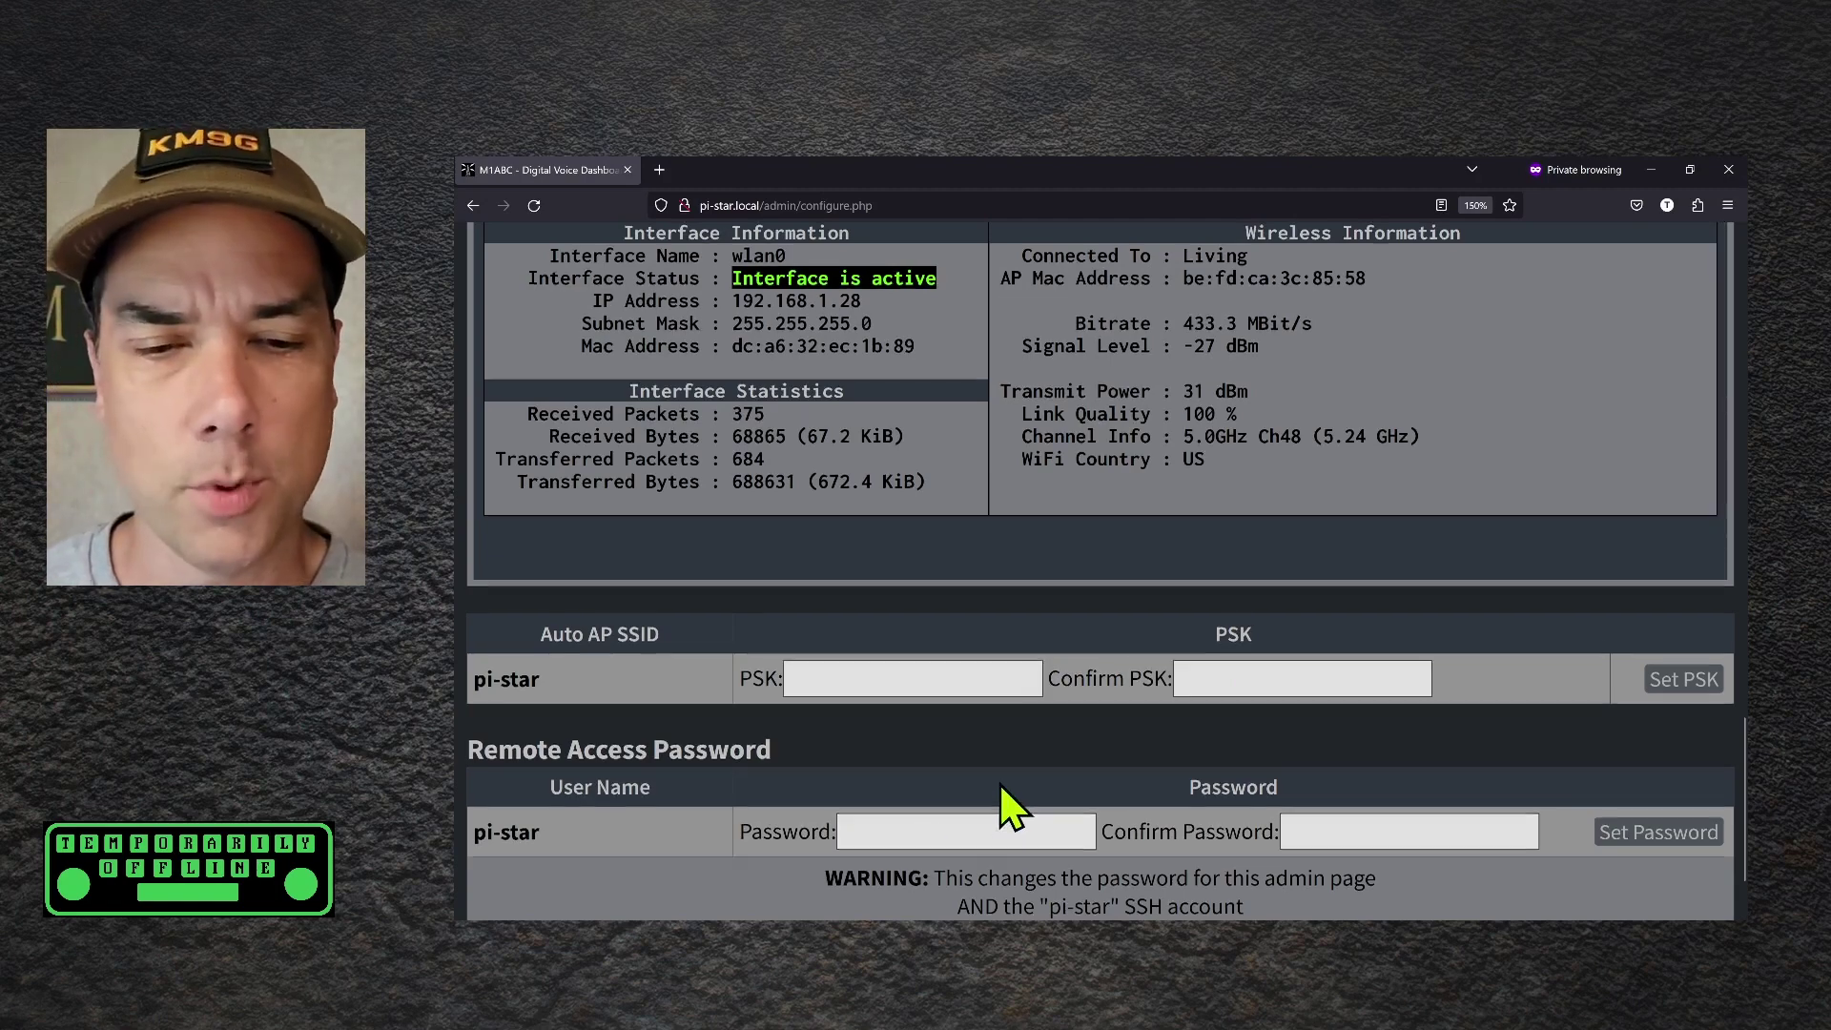
scroll(997, 815, "up", 10)
scroll(999, 782, "up", 3)
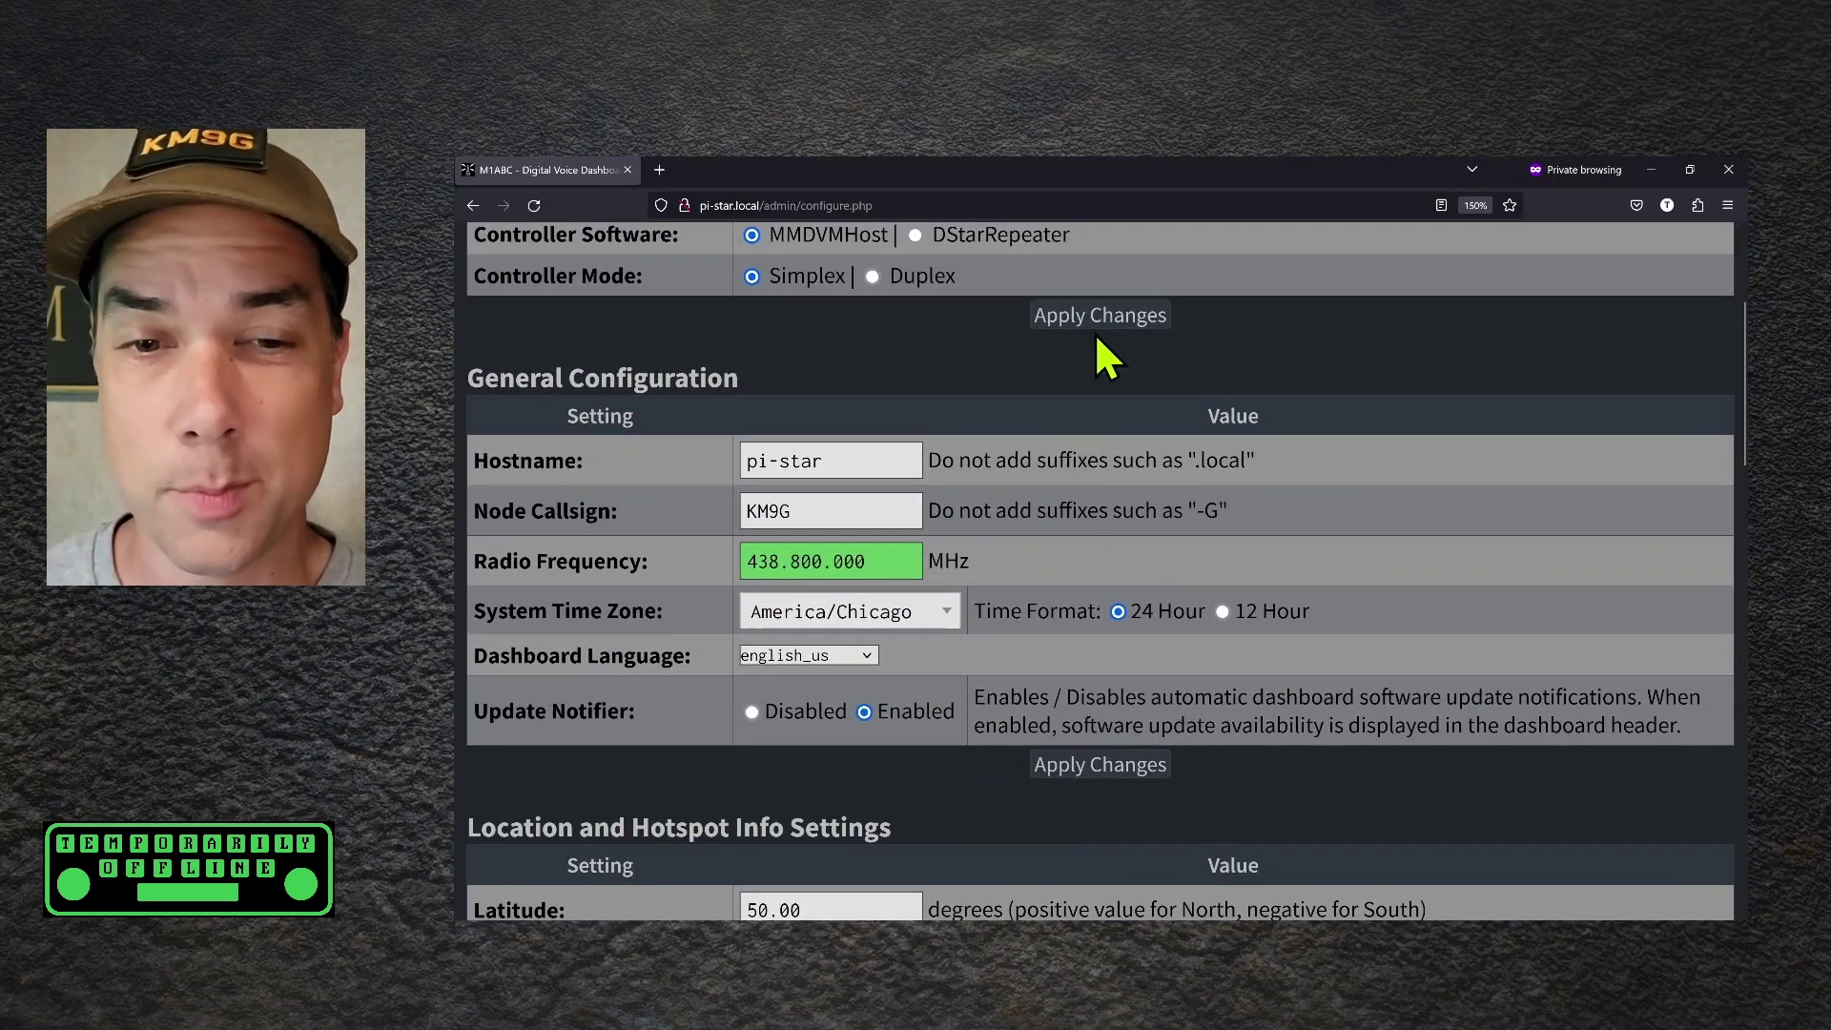
Apply changes, dismiss the modem warning, and browse Radio/Modem Type without choosing one
left_click(1098, 316)
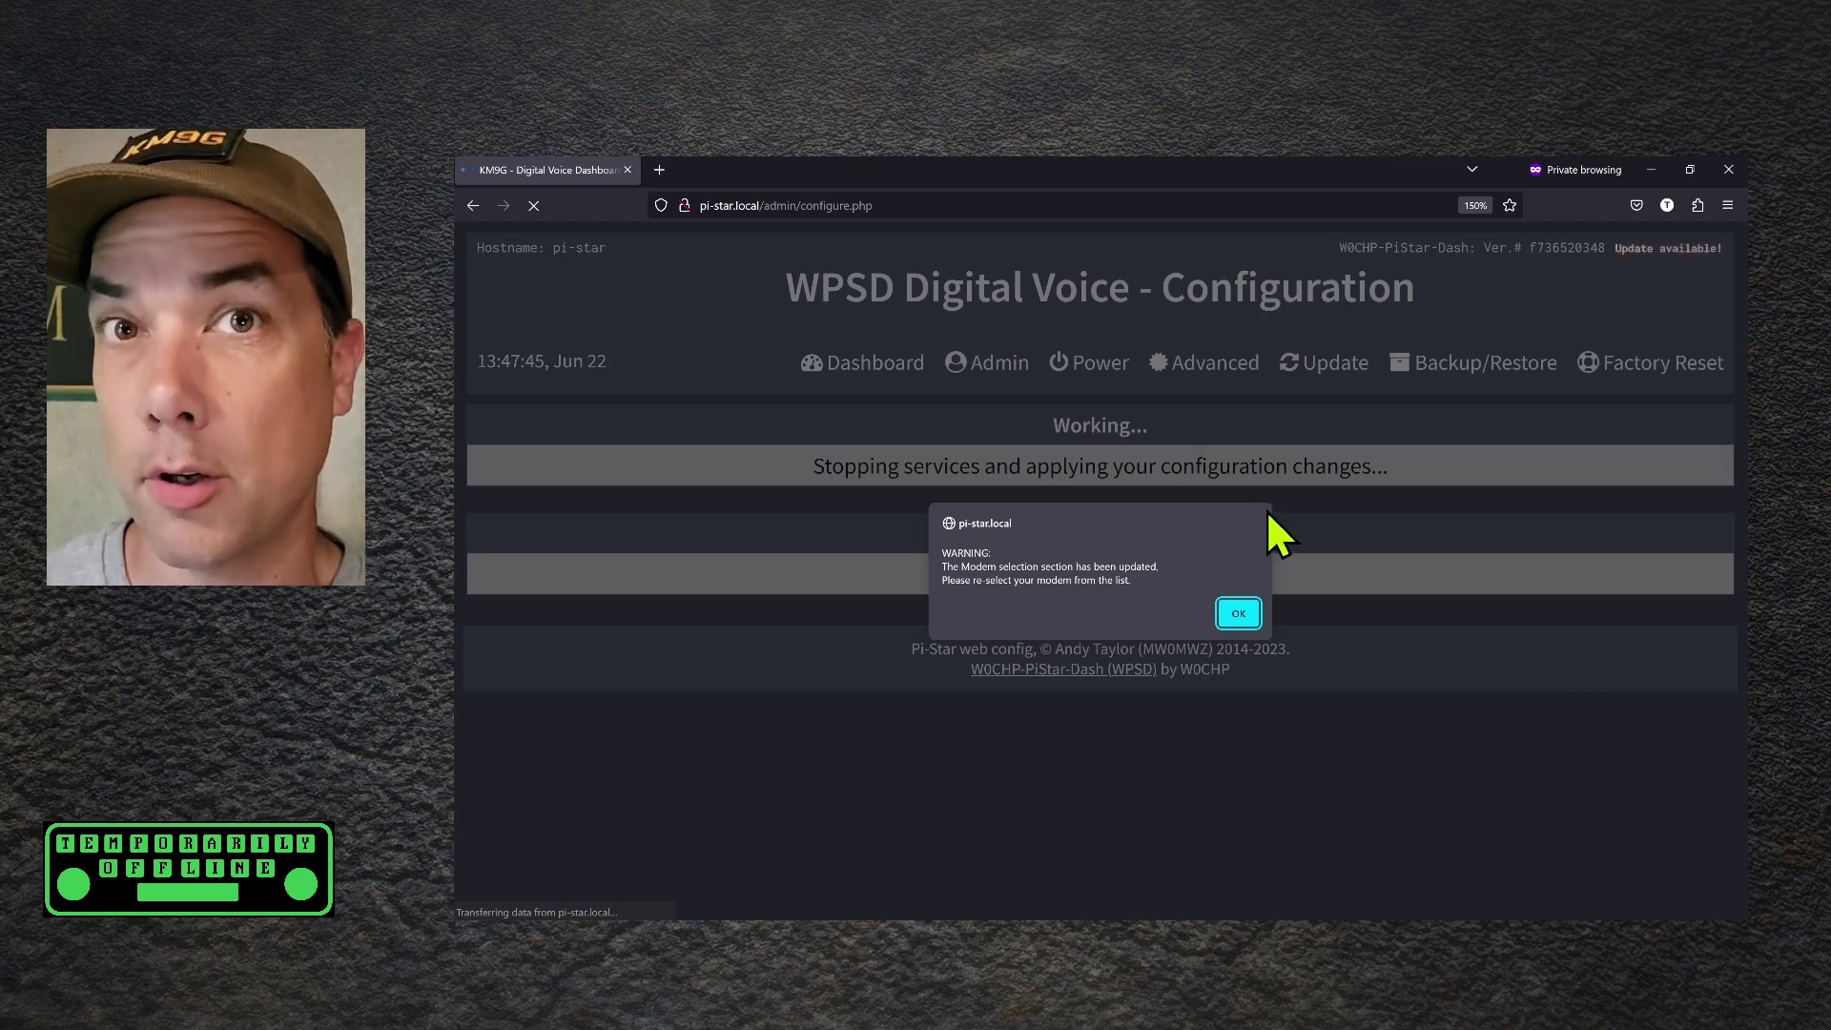
left_click(1238, 614)
left_click(835, 496)
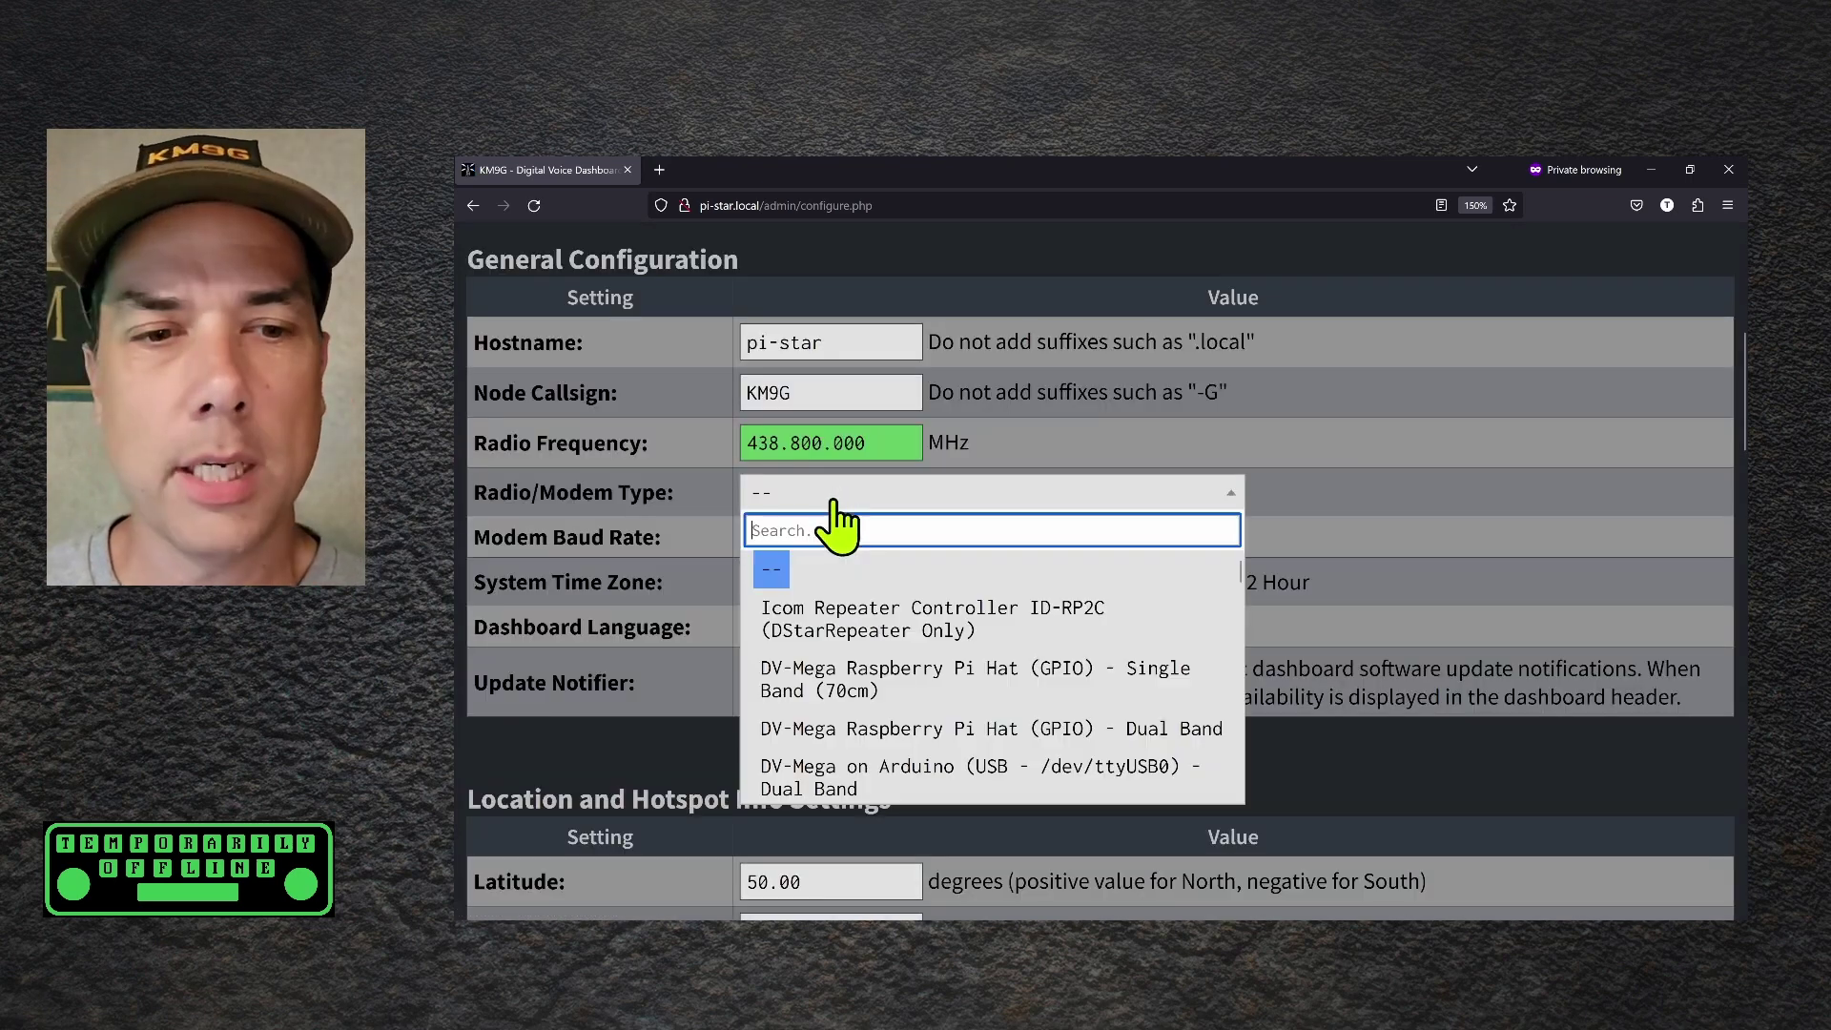
scroll(1015, 634, "down", 10)
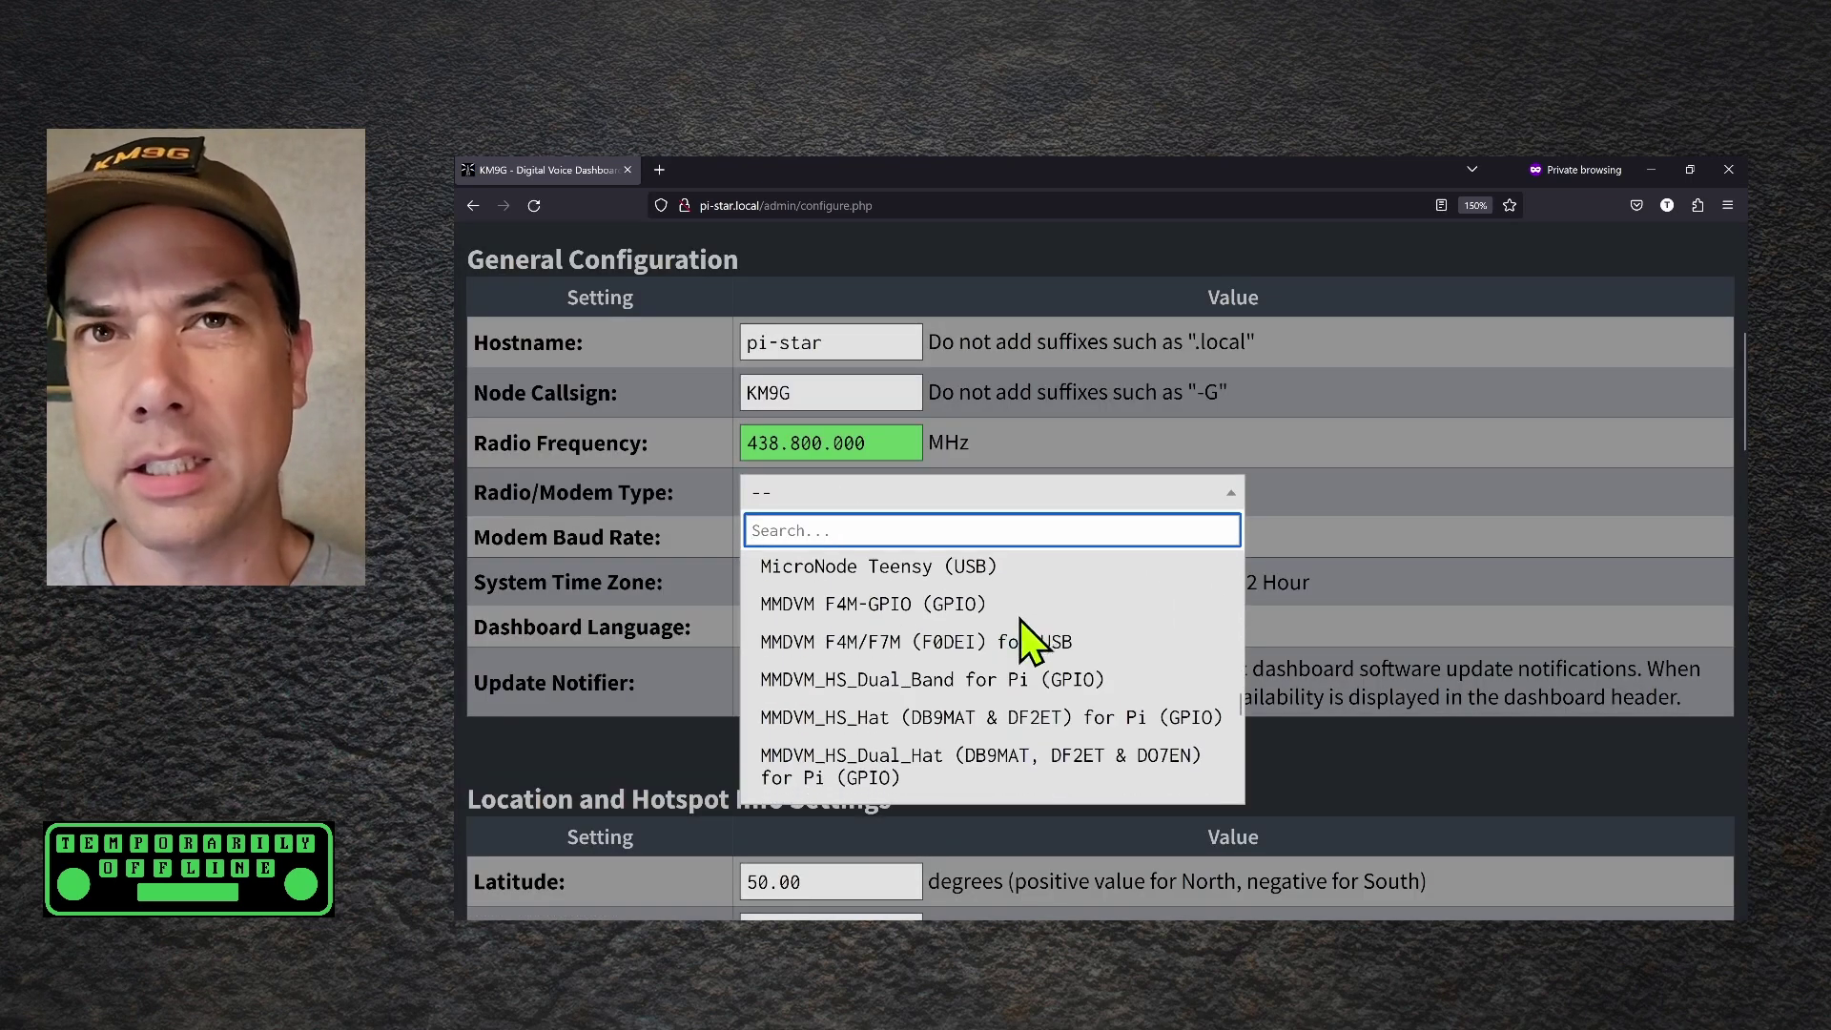
scroll(1019, 622, "down", 6)
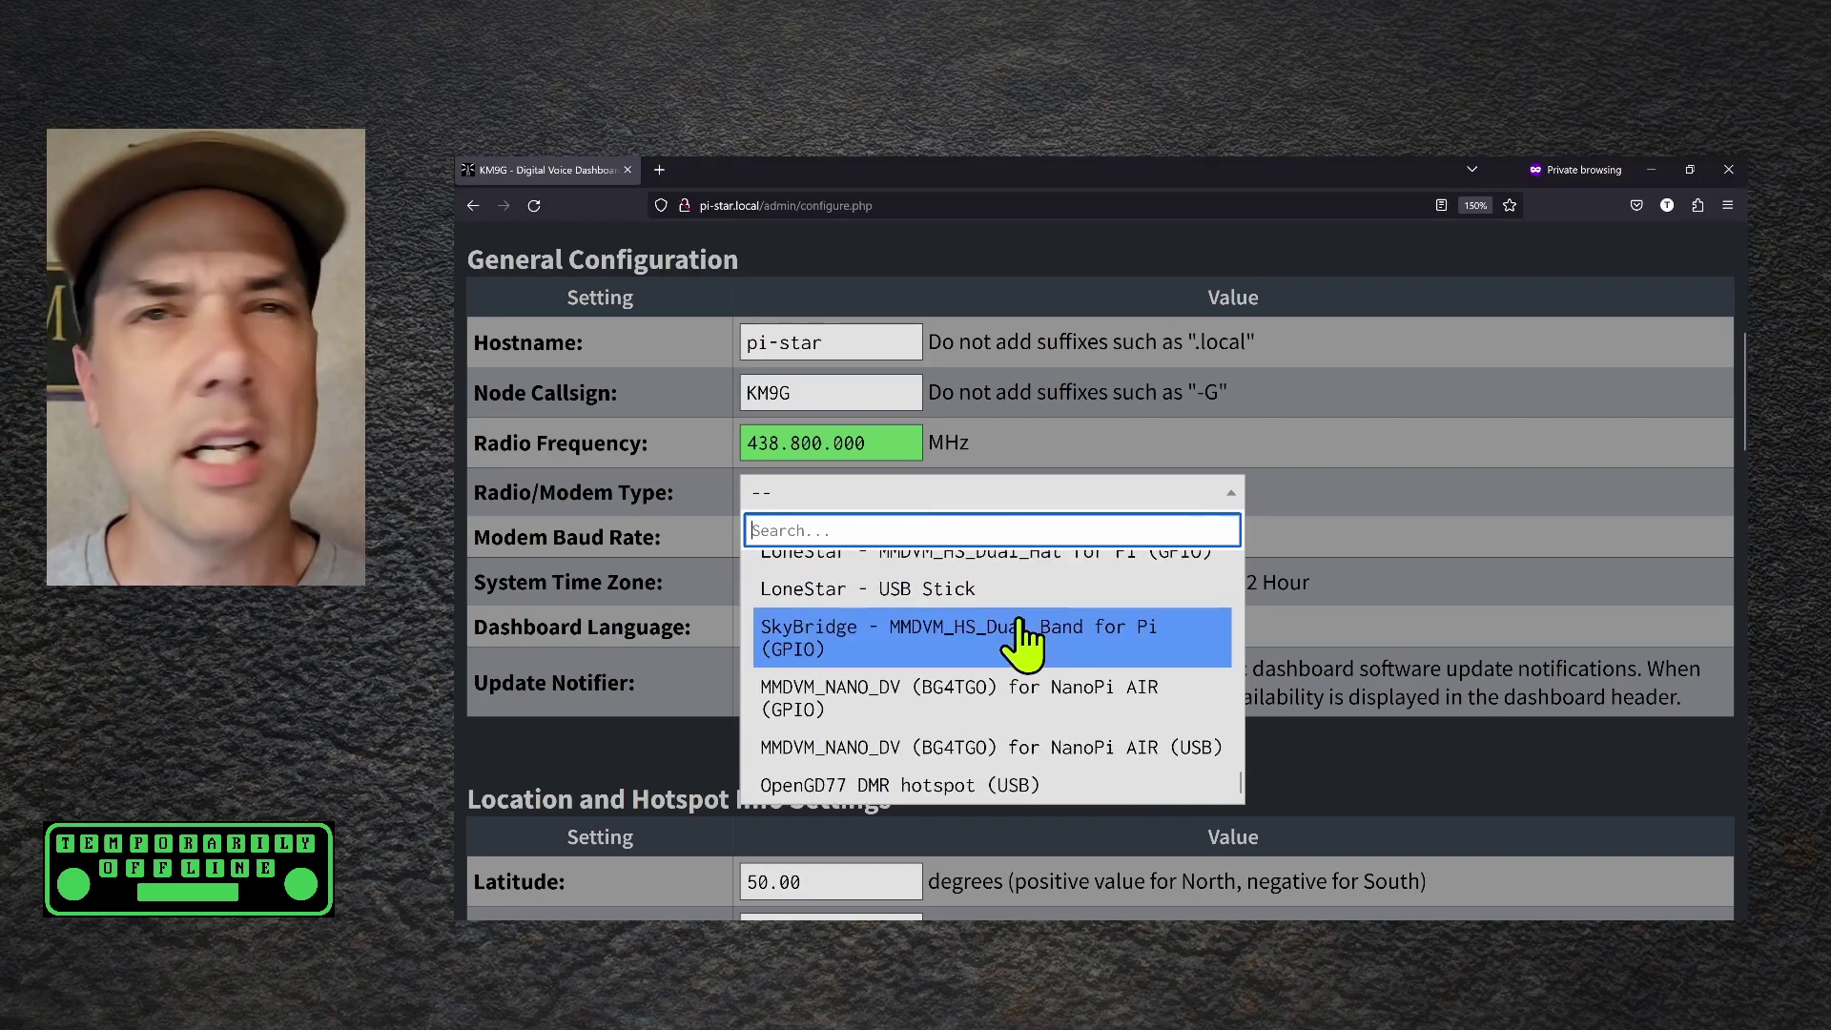
scroll(1020, 634, "down", 5)
left_click(1200, 515)
scroll(1301, 515, "up", 1)
scroll(1300, 515, "up", 5)
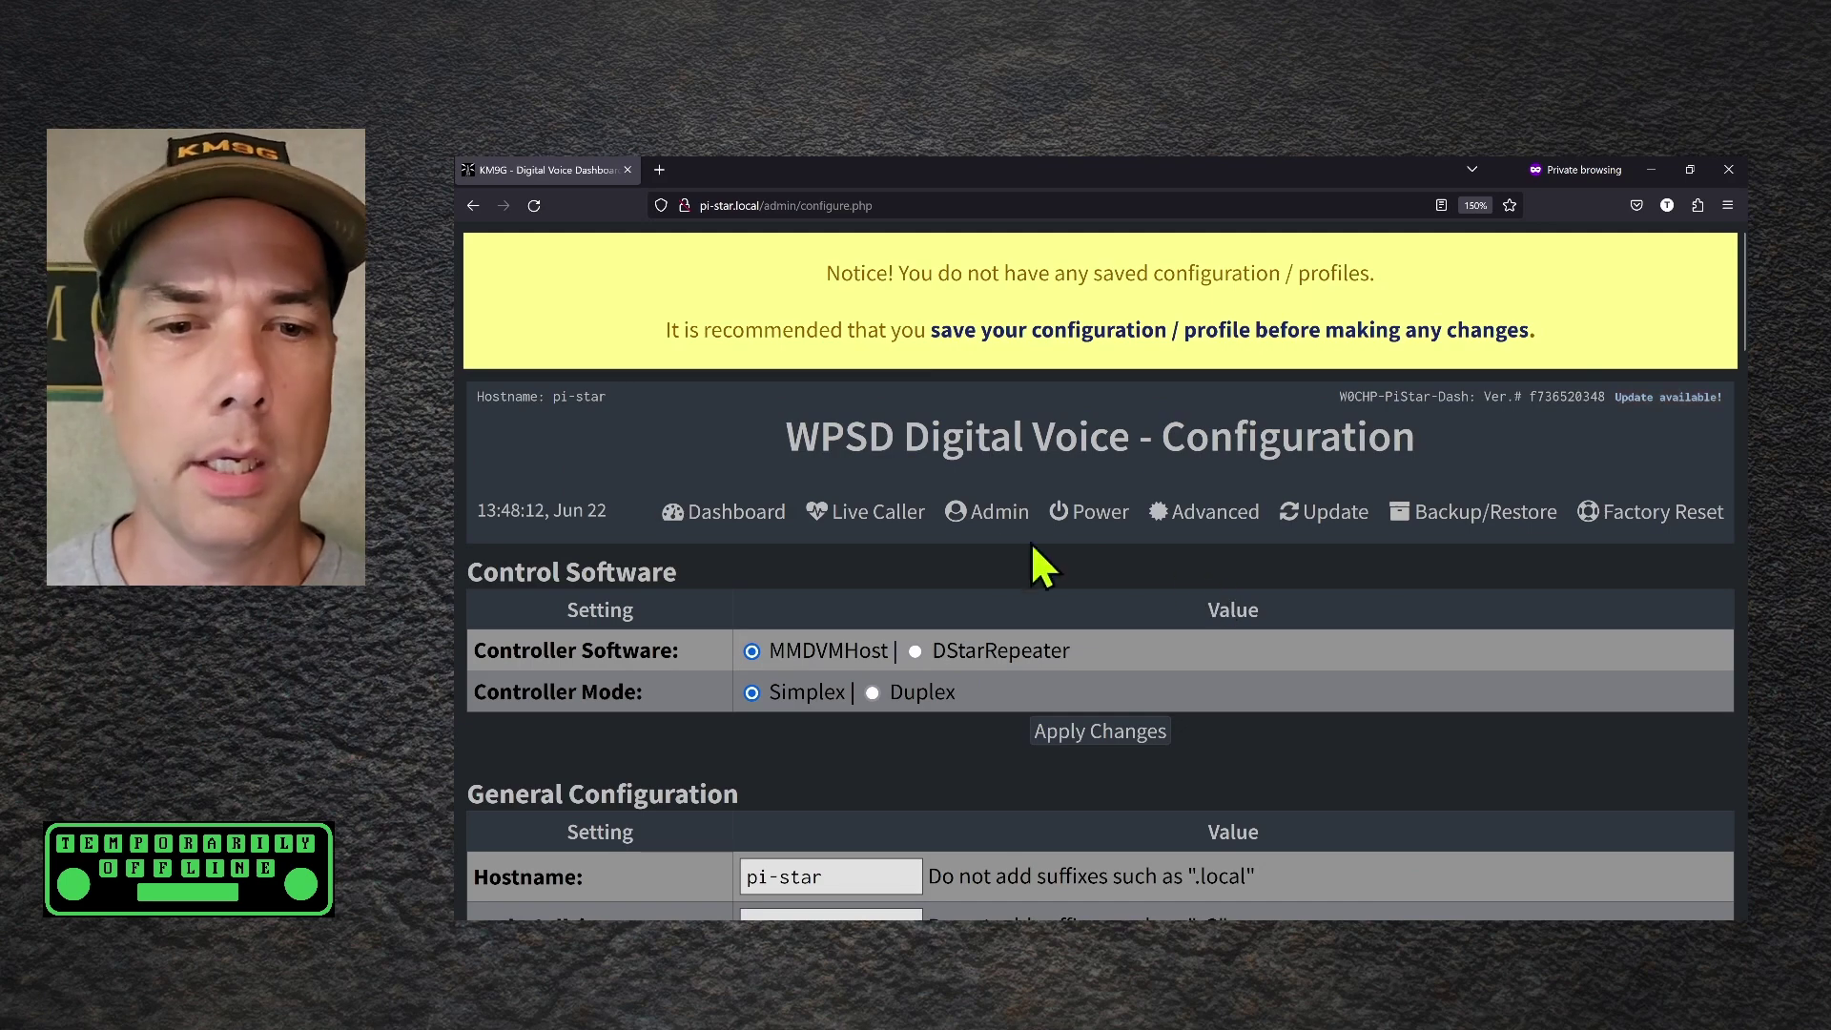
Open the SSH Access terminal from the admin tools and log in as pi-star
left_click(982, 512)
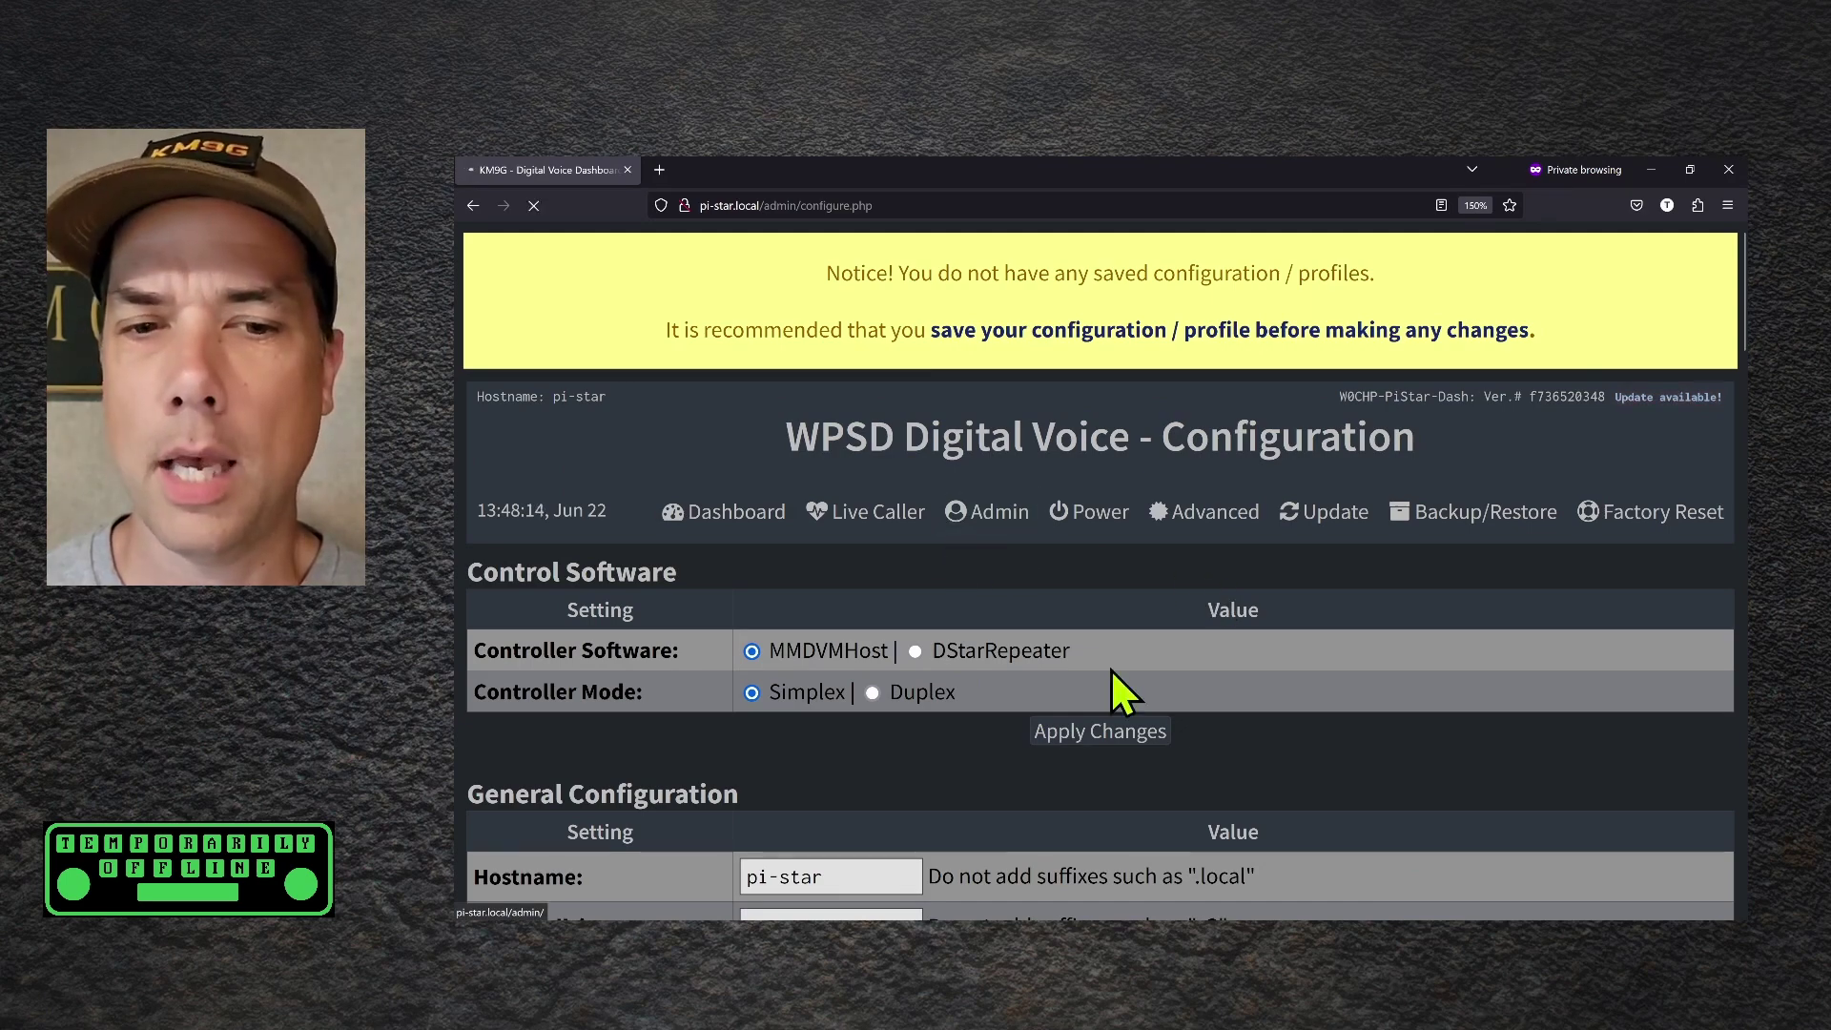
left_click(1390, 359)
mouse_move(1096, 573)
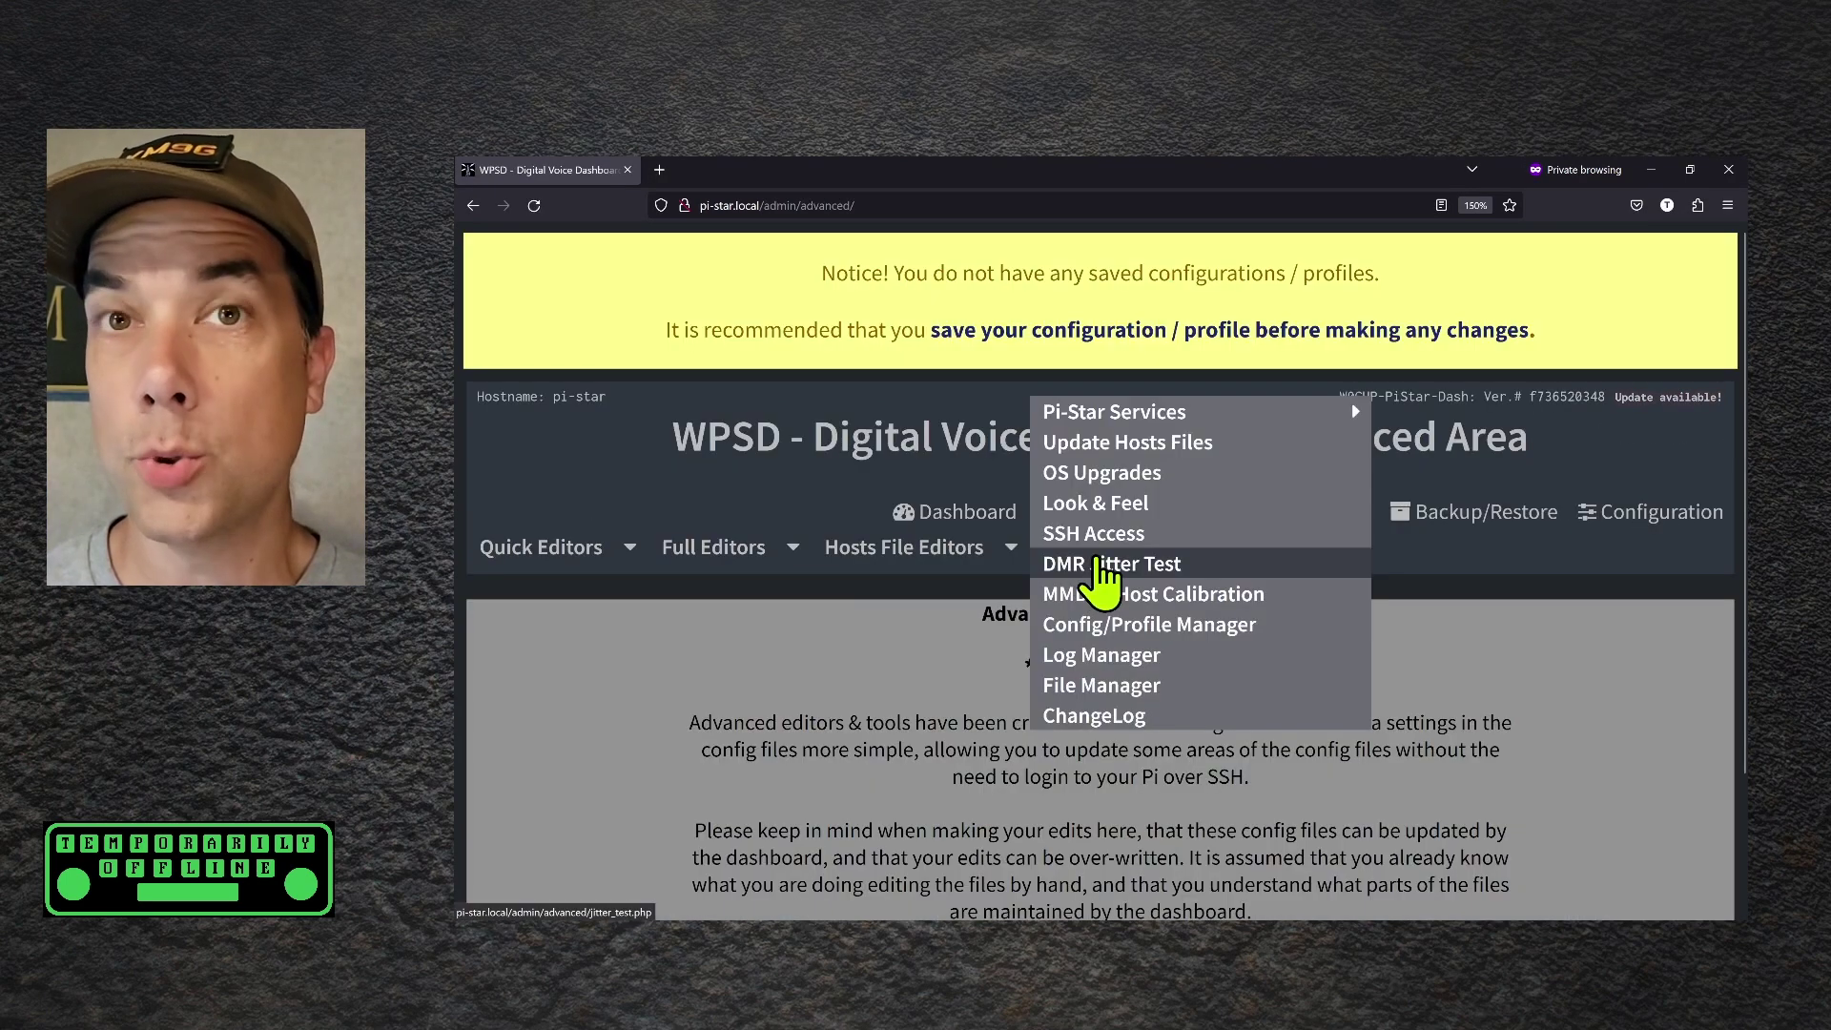
left_click(1095, 558)
key("ctrl+minus")
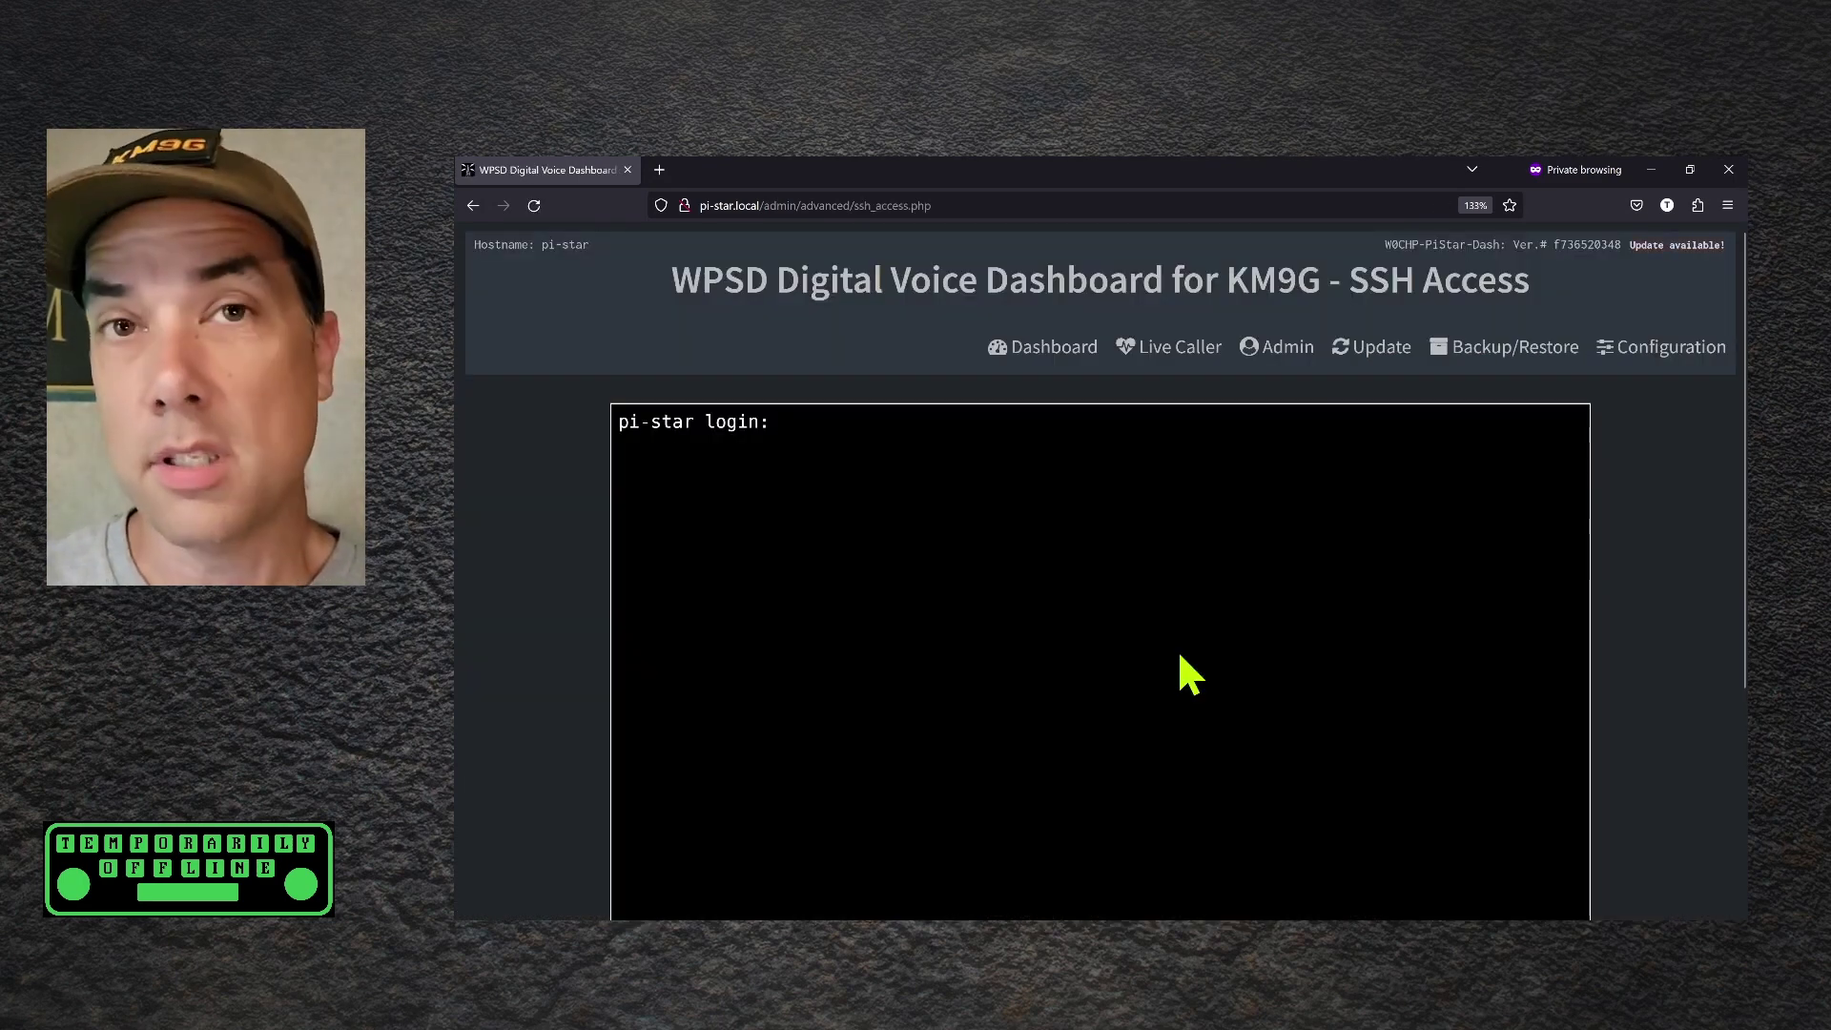
type("pi-star")
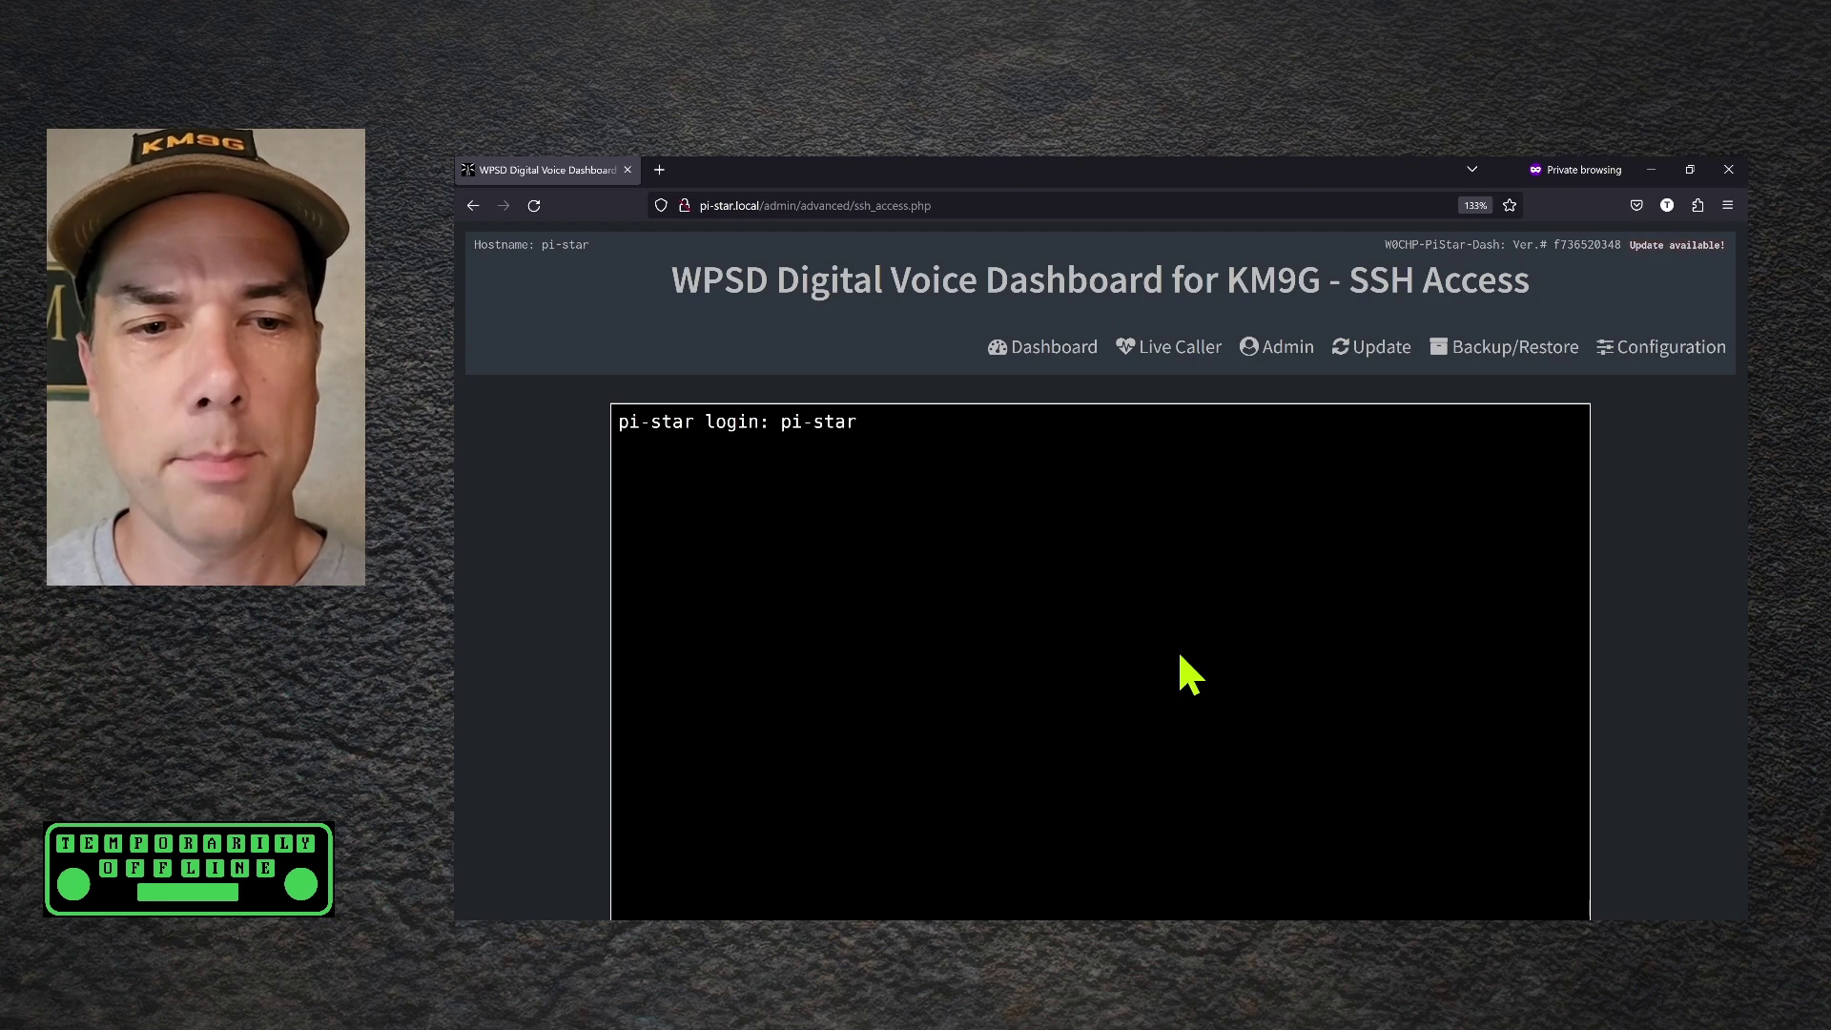
key("Return")
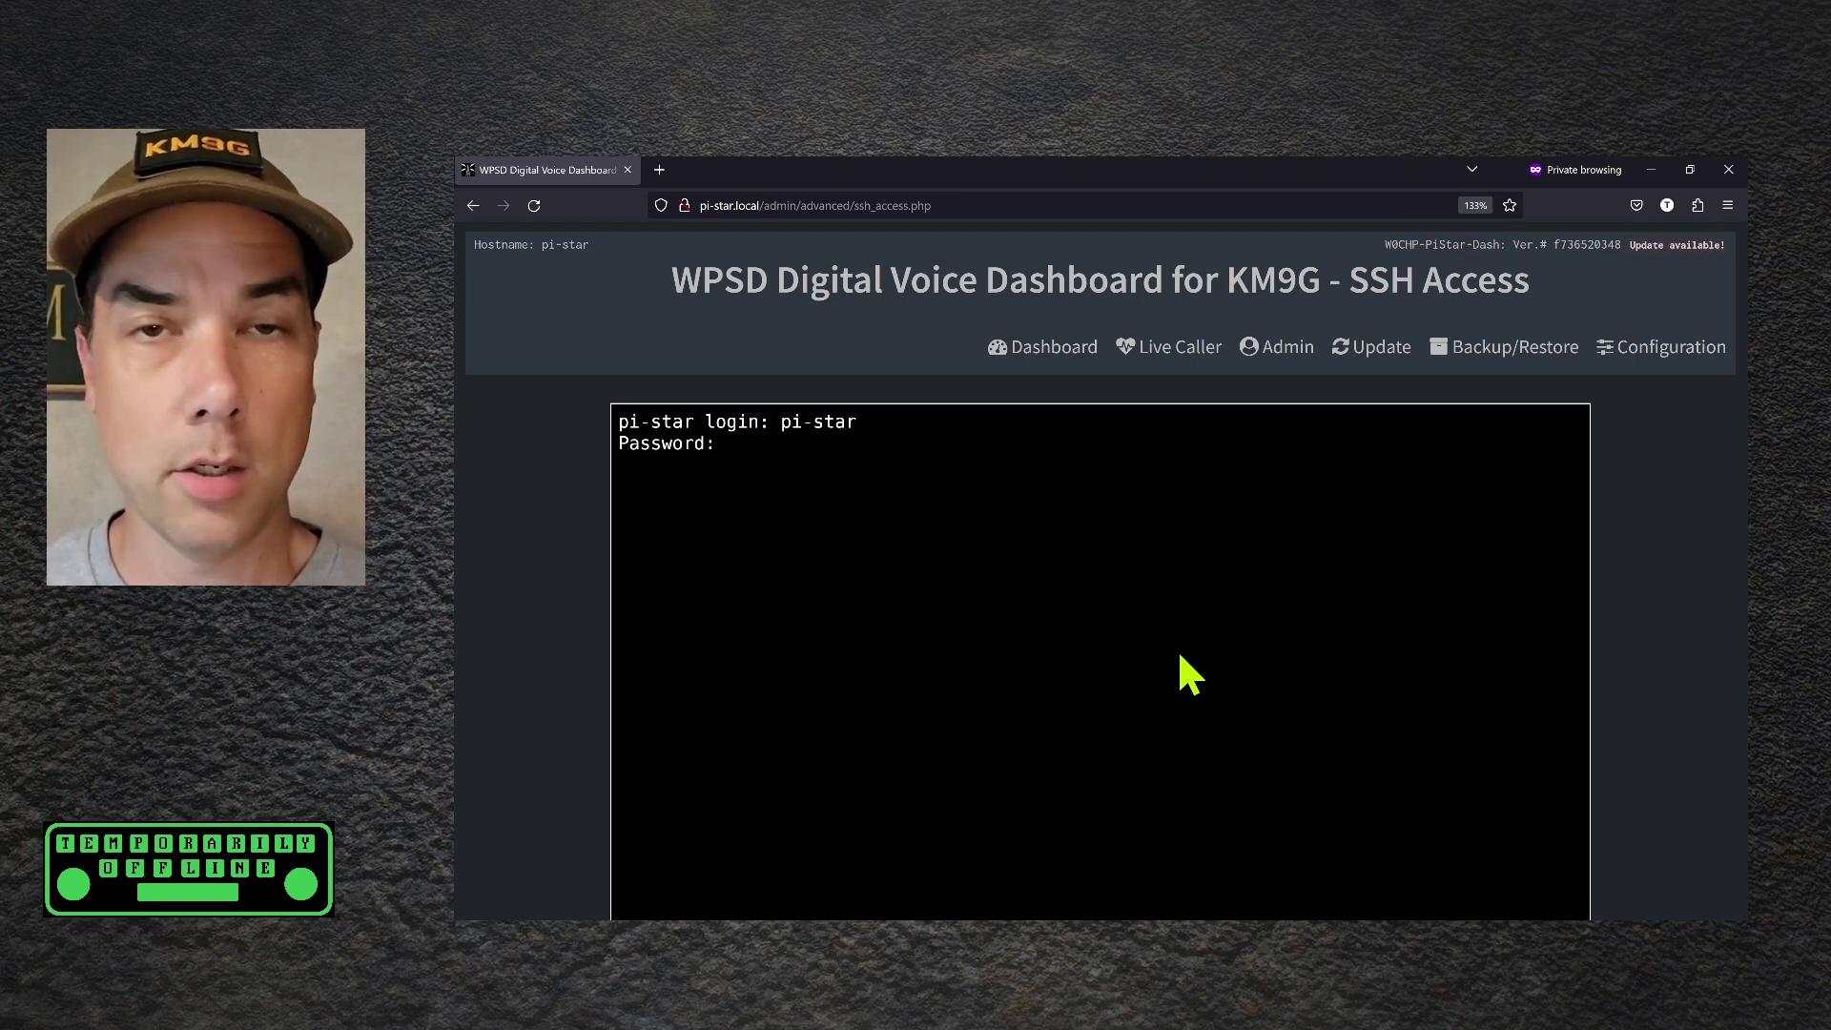
key("Return")
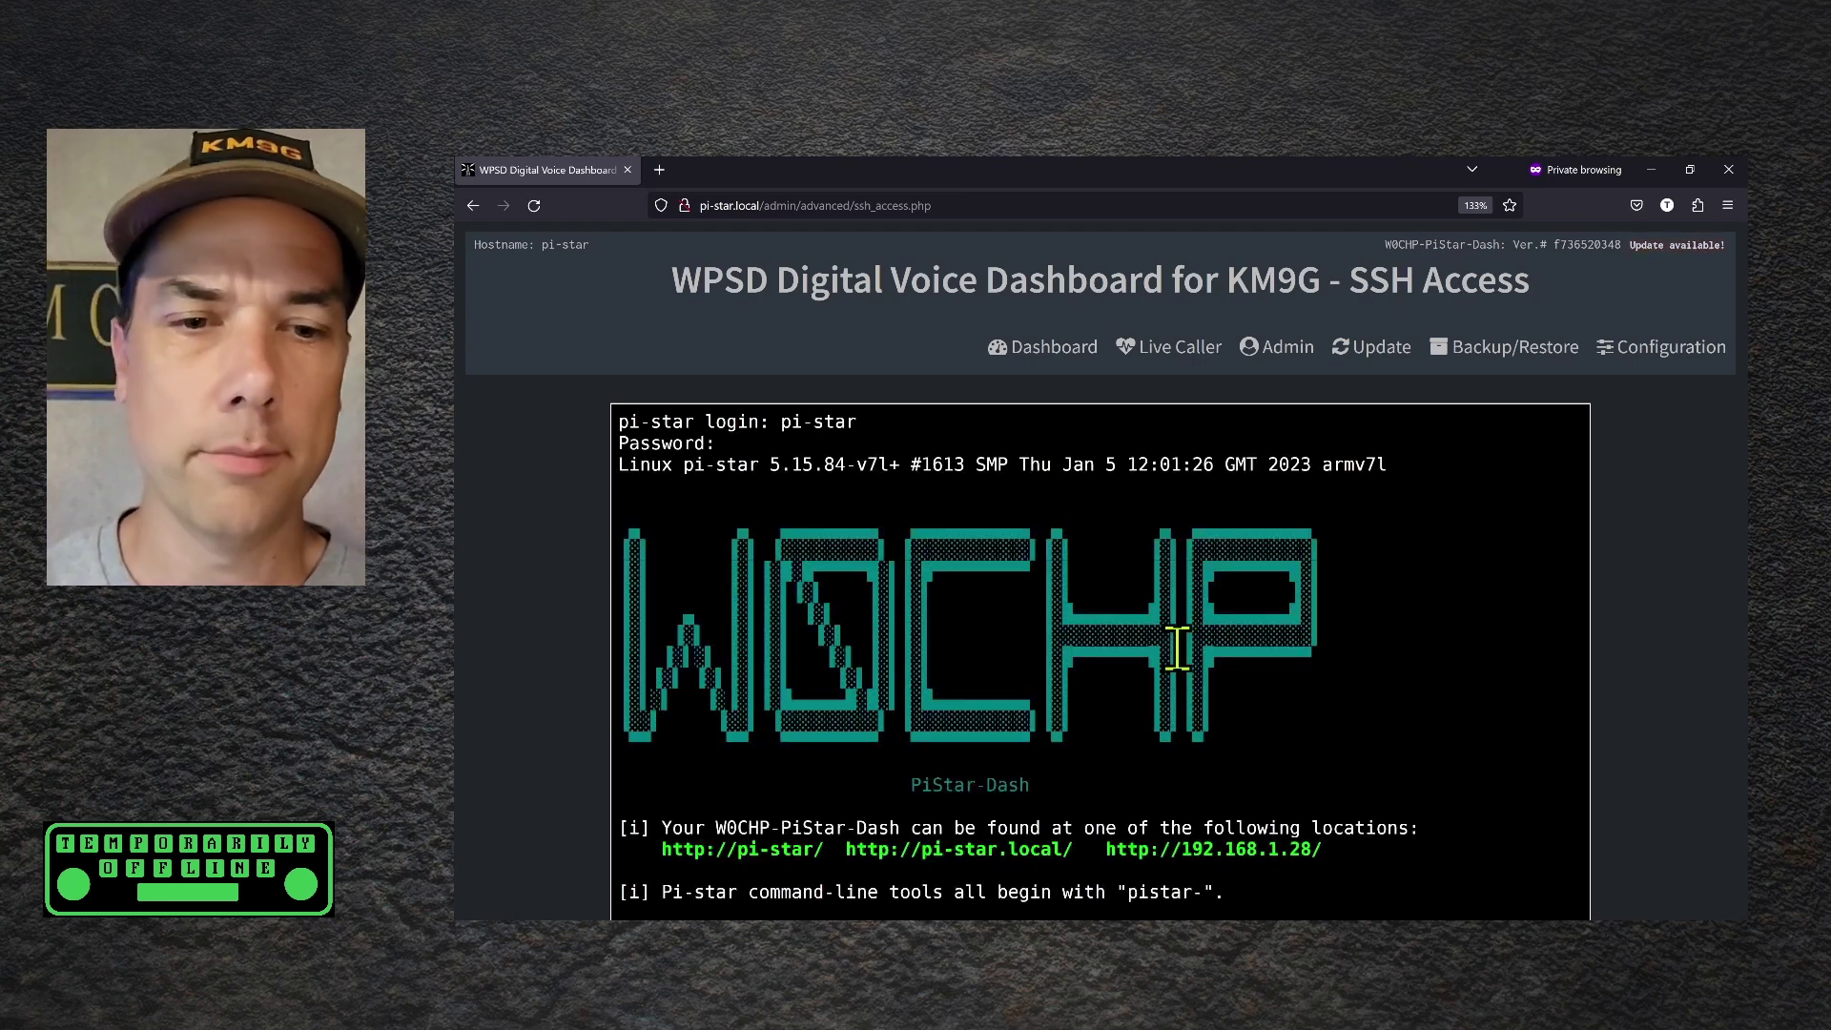
scroll(1708, 613, "down", 4)
key("ctrl+minus")
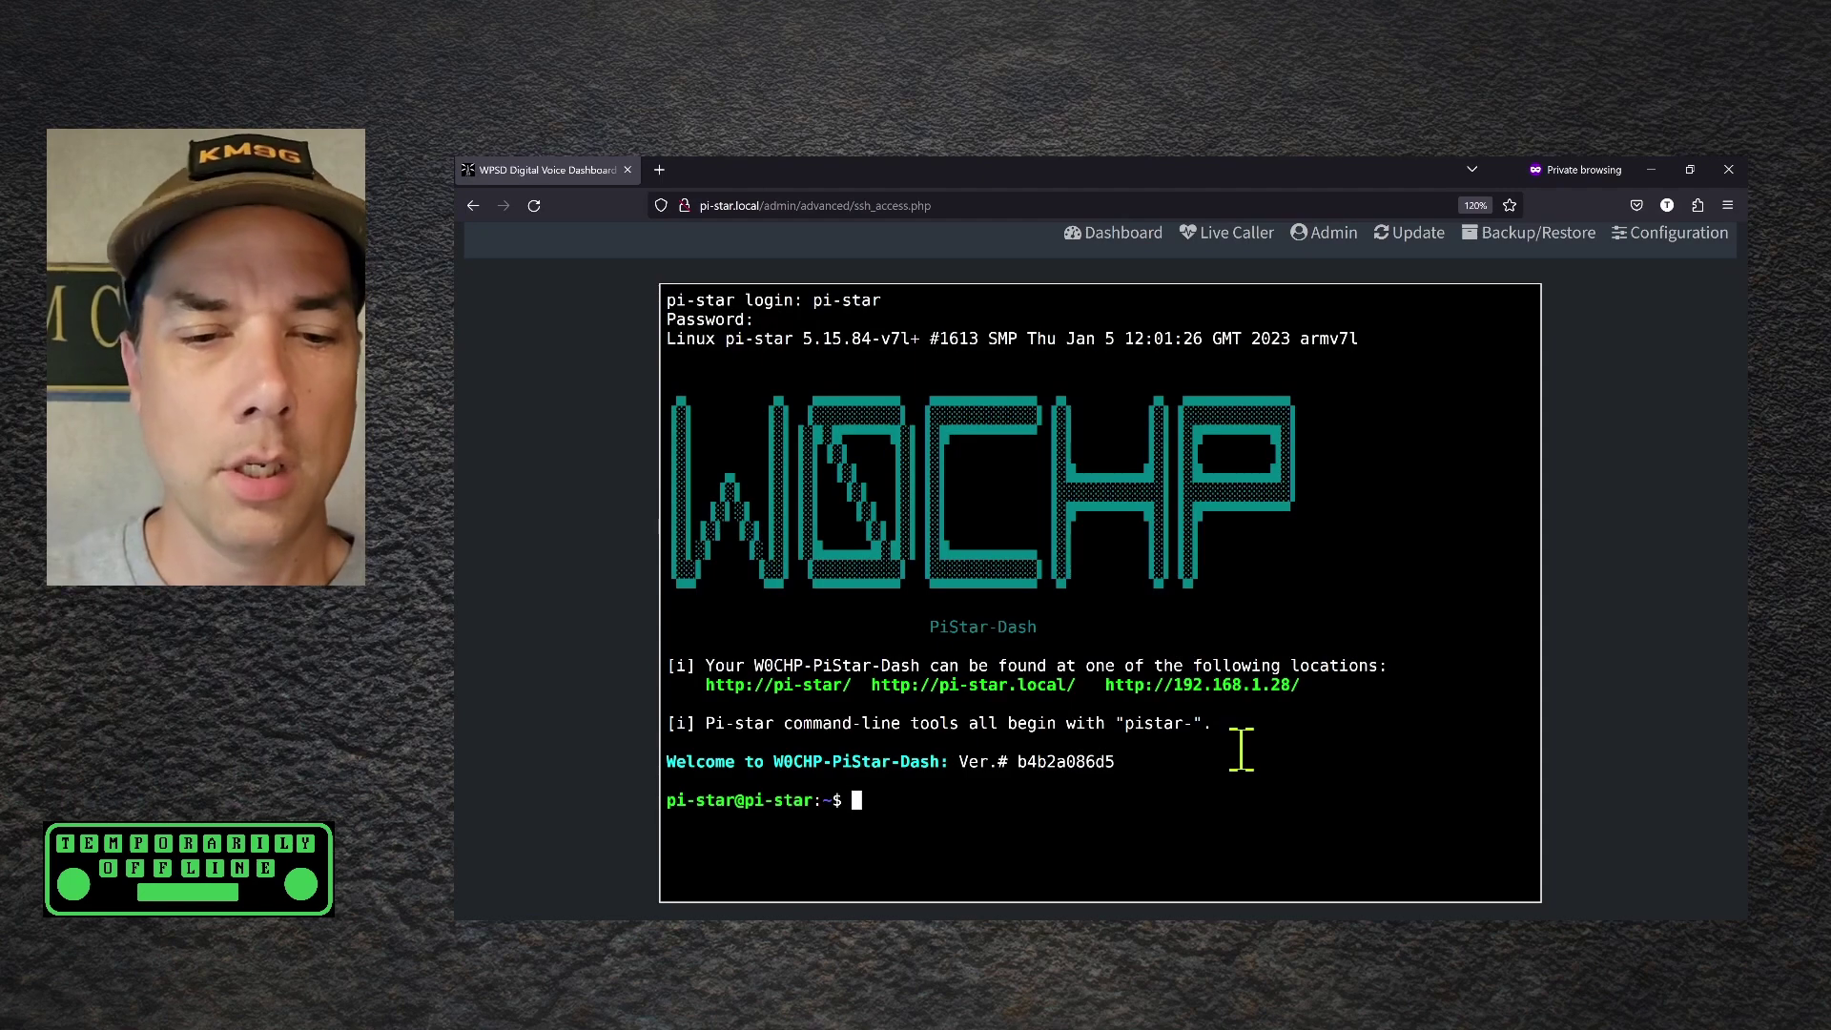
List pistar- commands, then run sudo pistar-findmodem to detect MMDVM_HS_Hat-v1.6.0 on /dev/ttyAMA0
type("pistar")
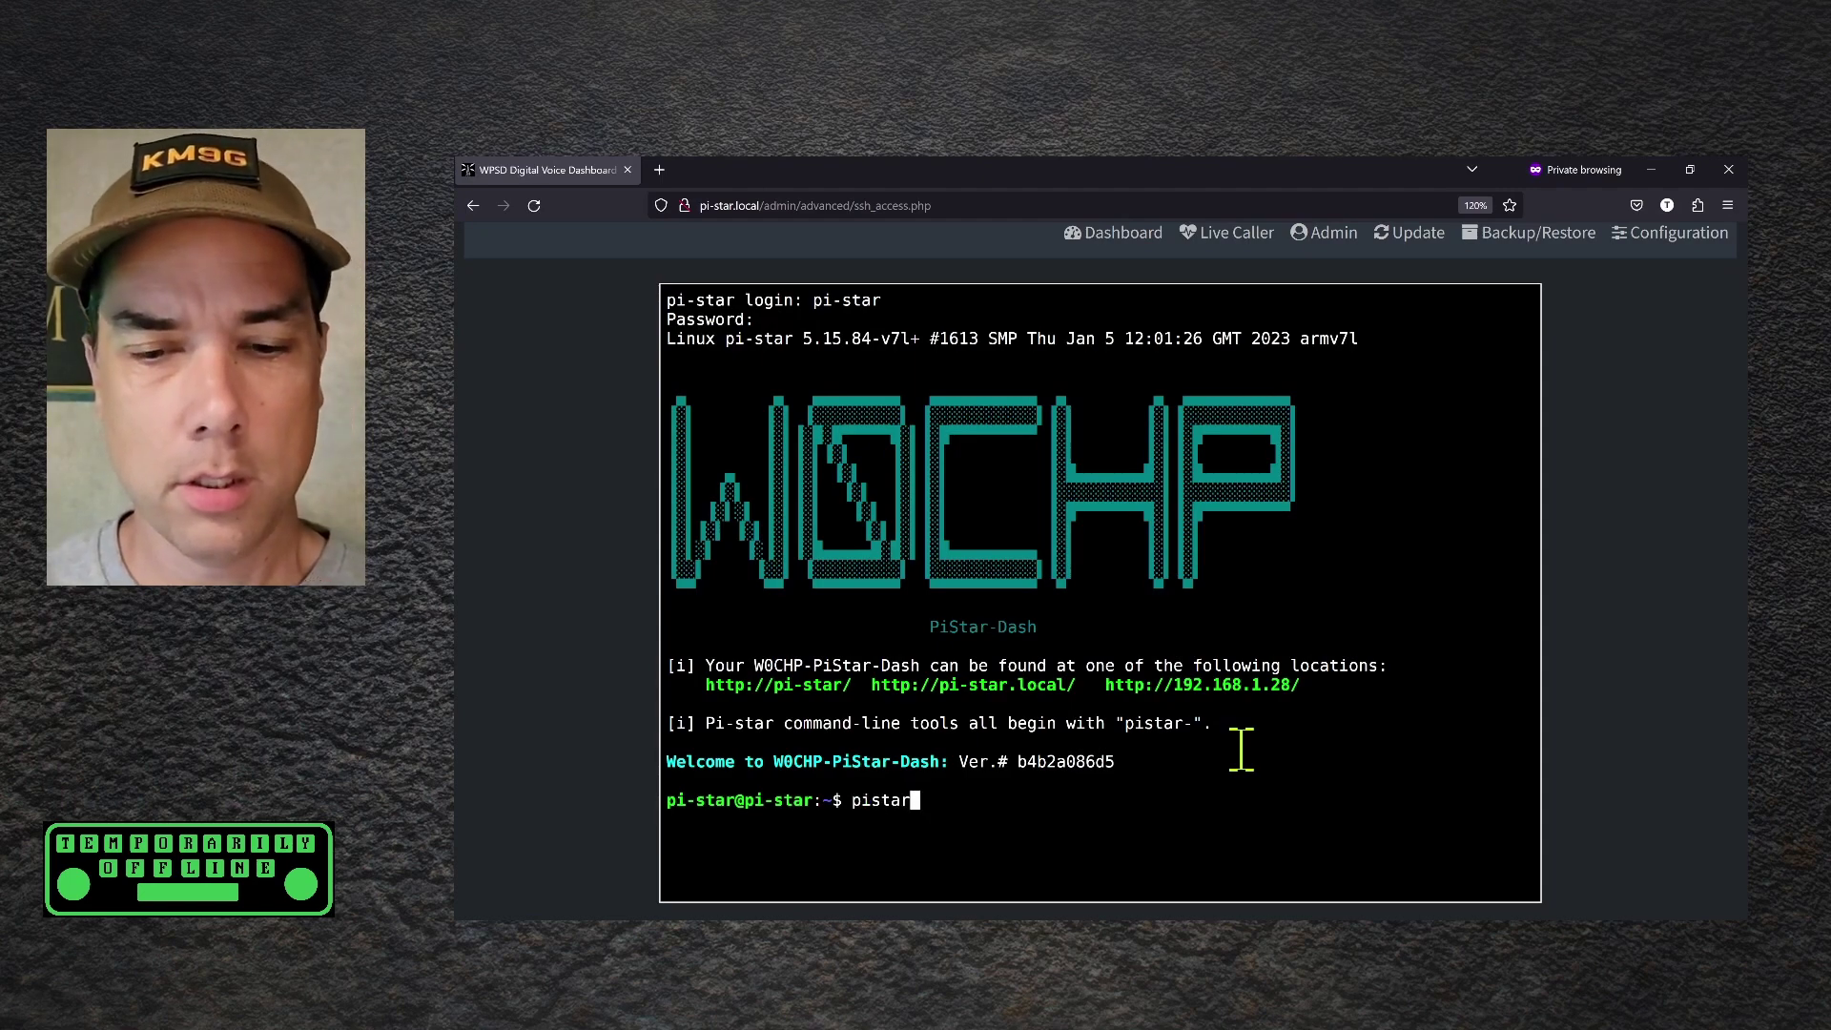
type("-")
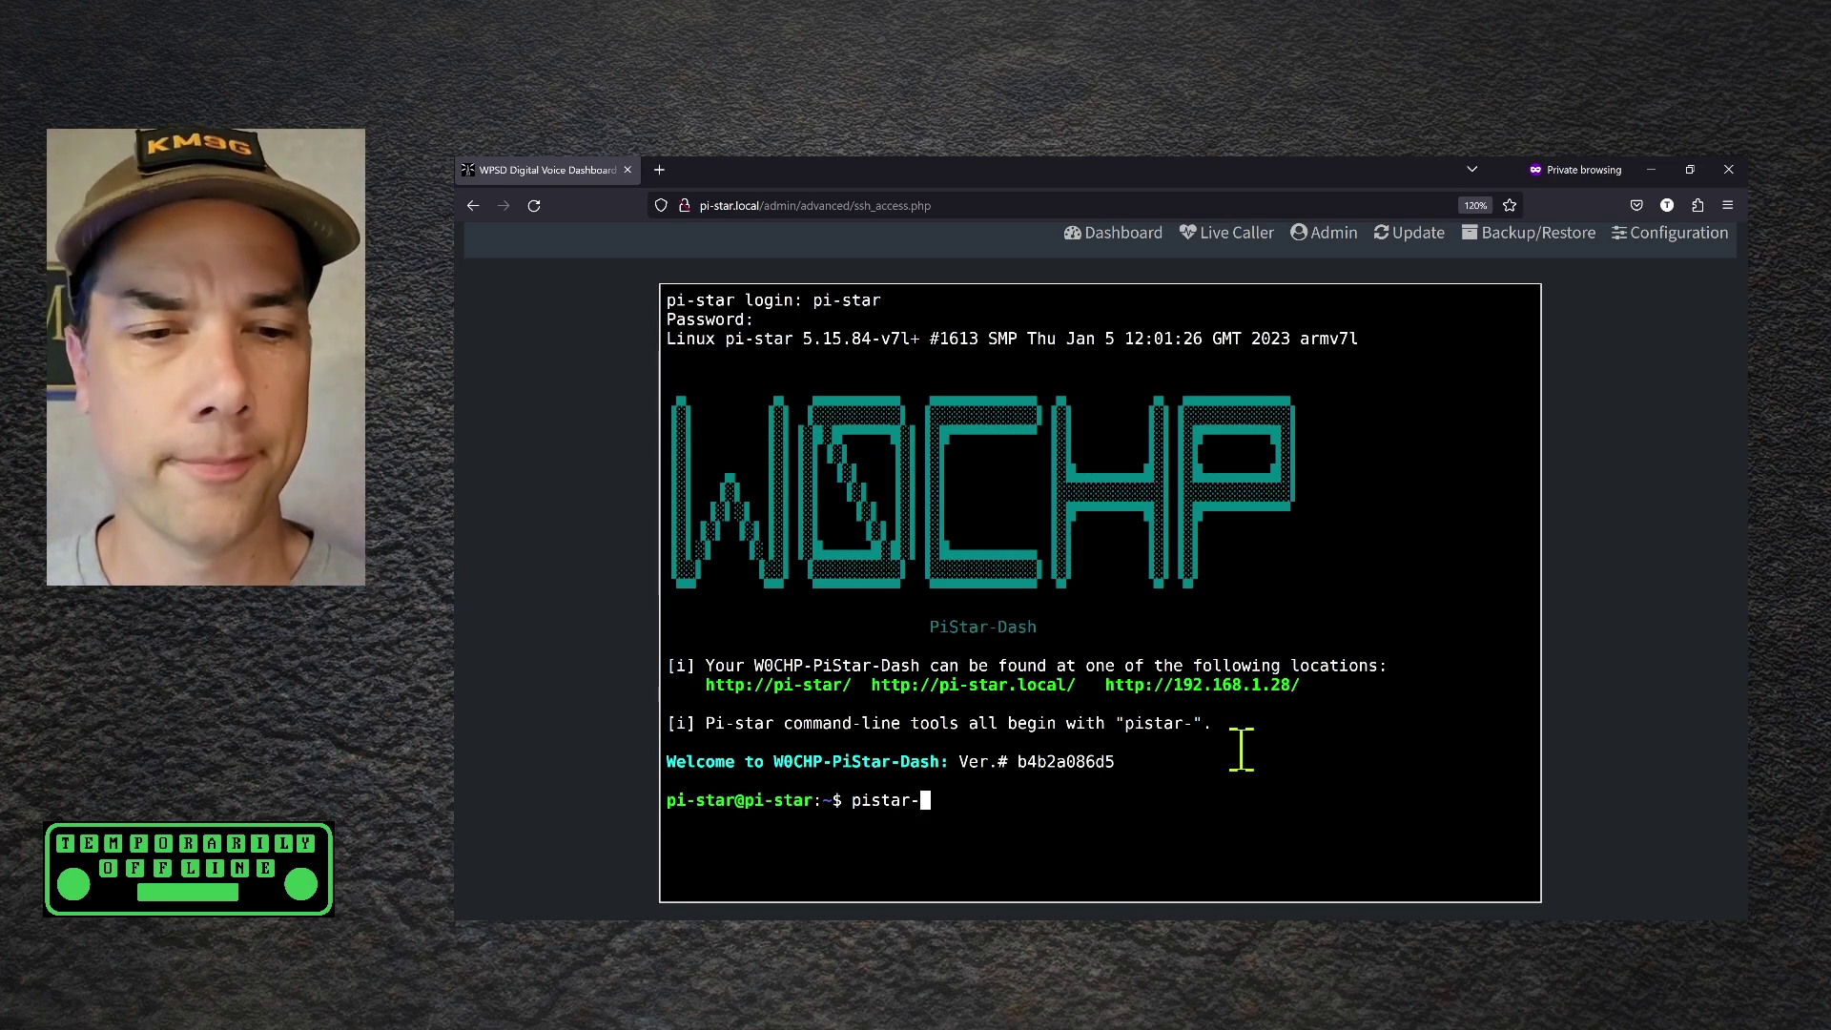
key("Tab")
key("Tab")
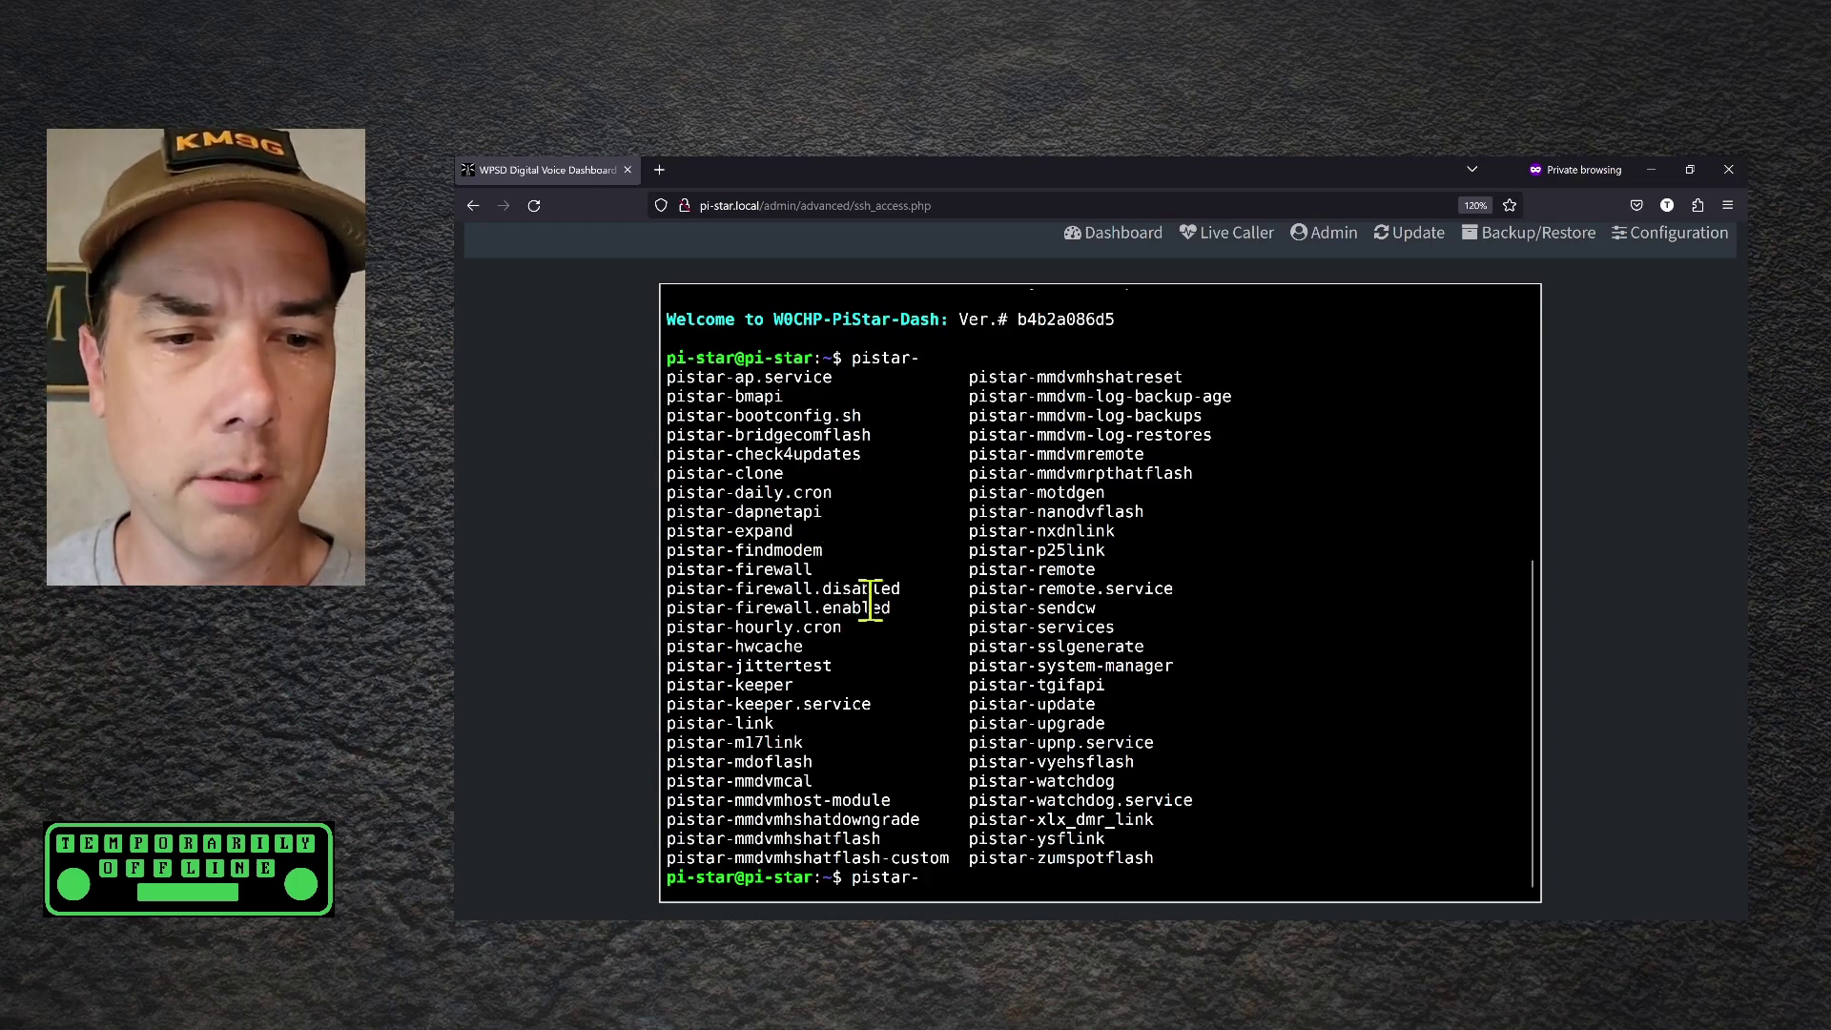
left_click_drag(829, 554, 673, 555)
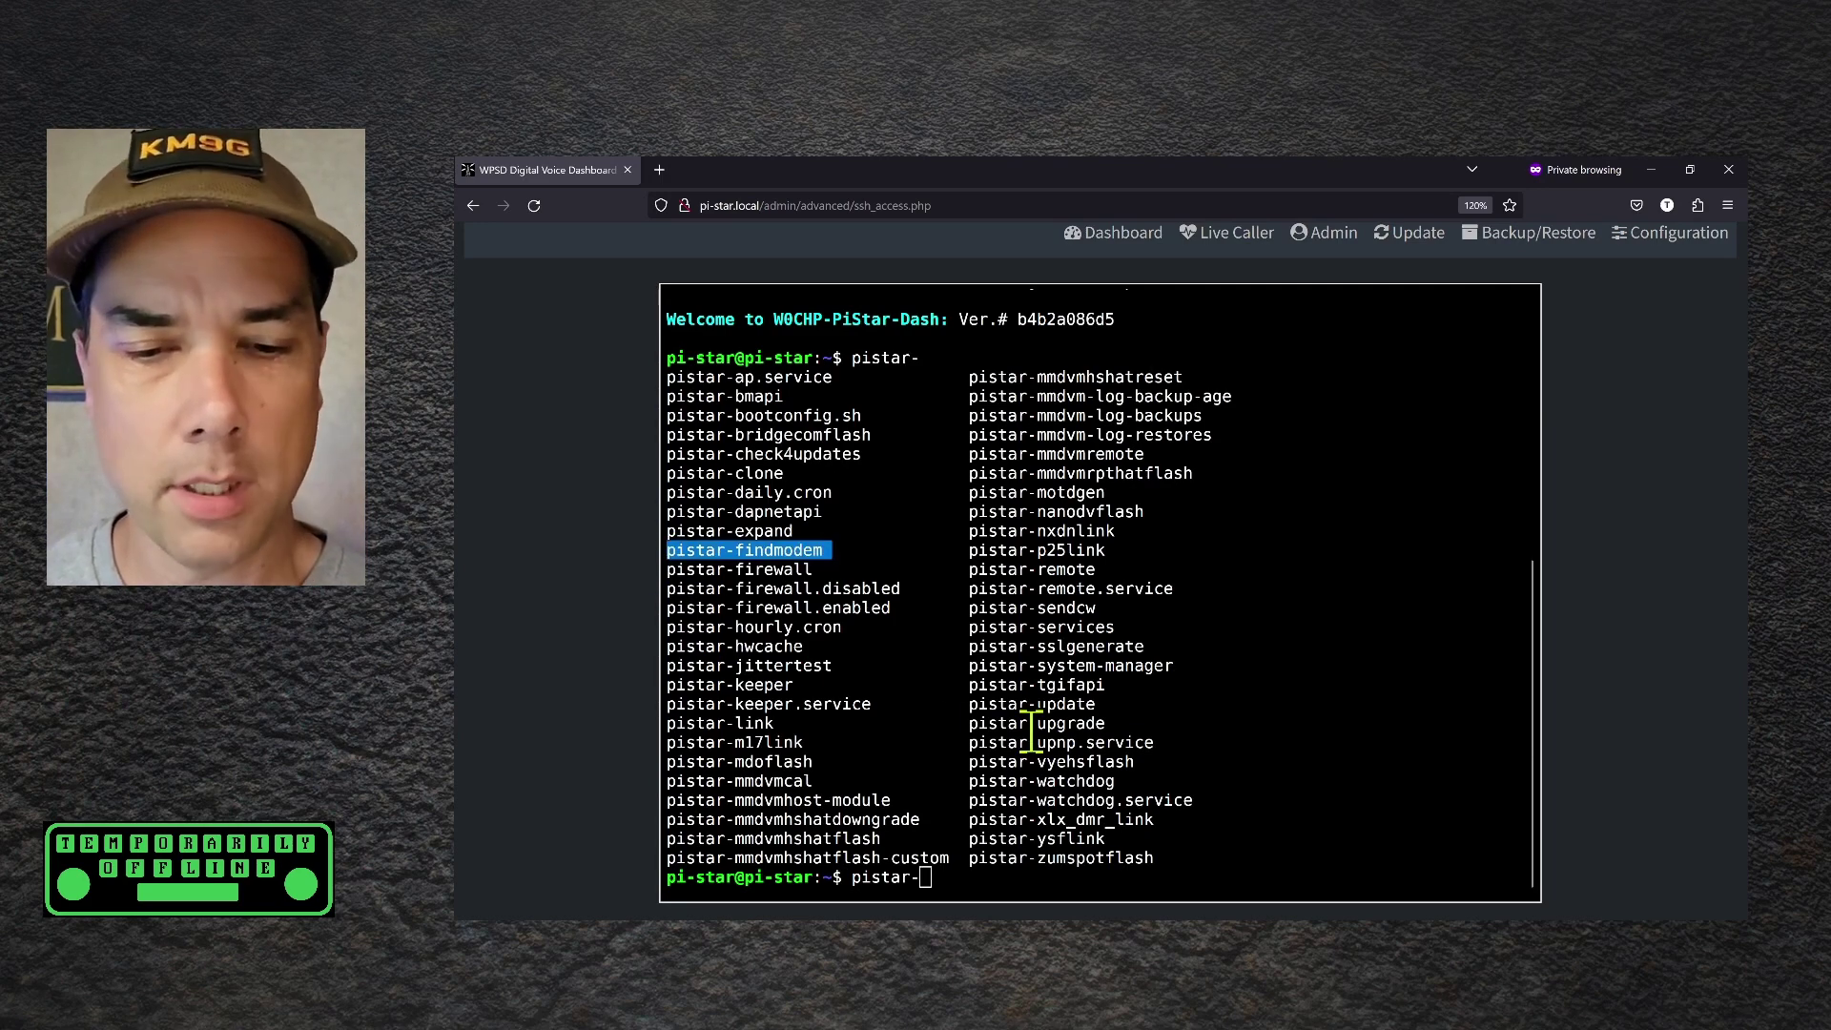
scroll(1032, 732, "down", 2)
type("findmodem")
key("Return")
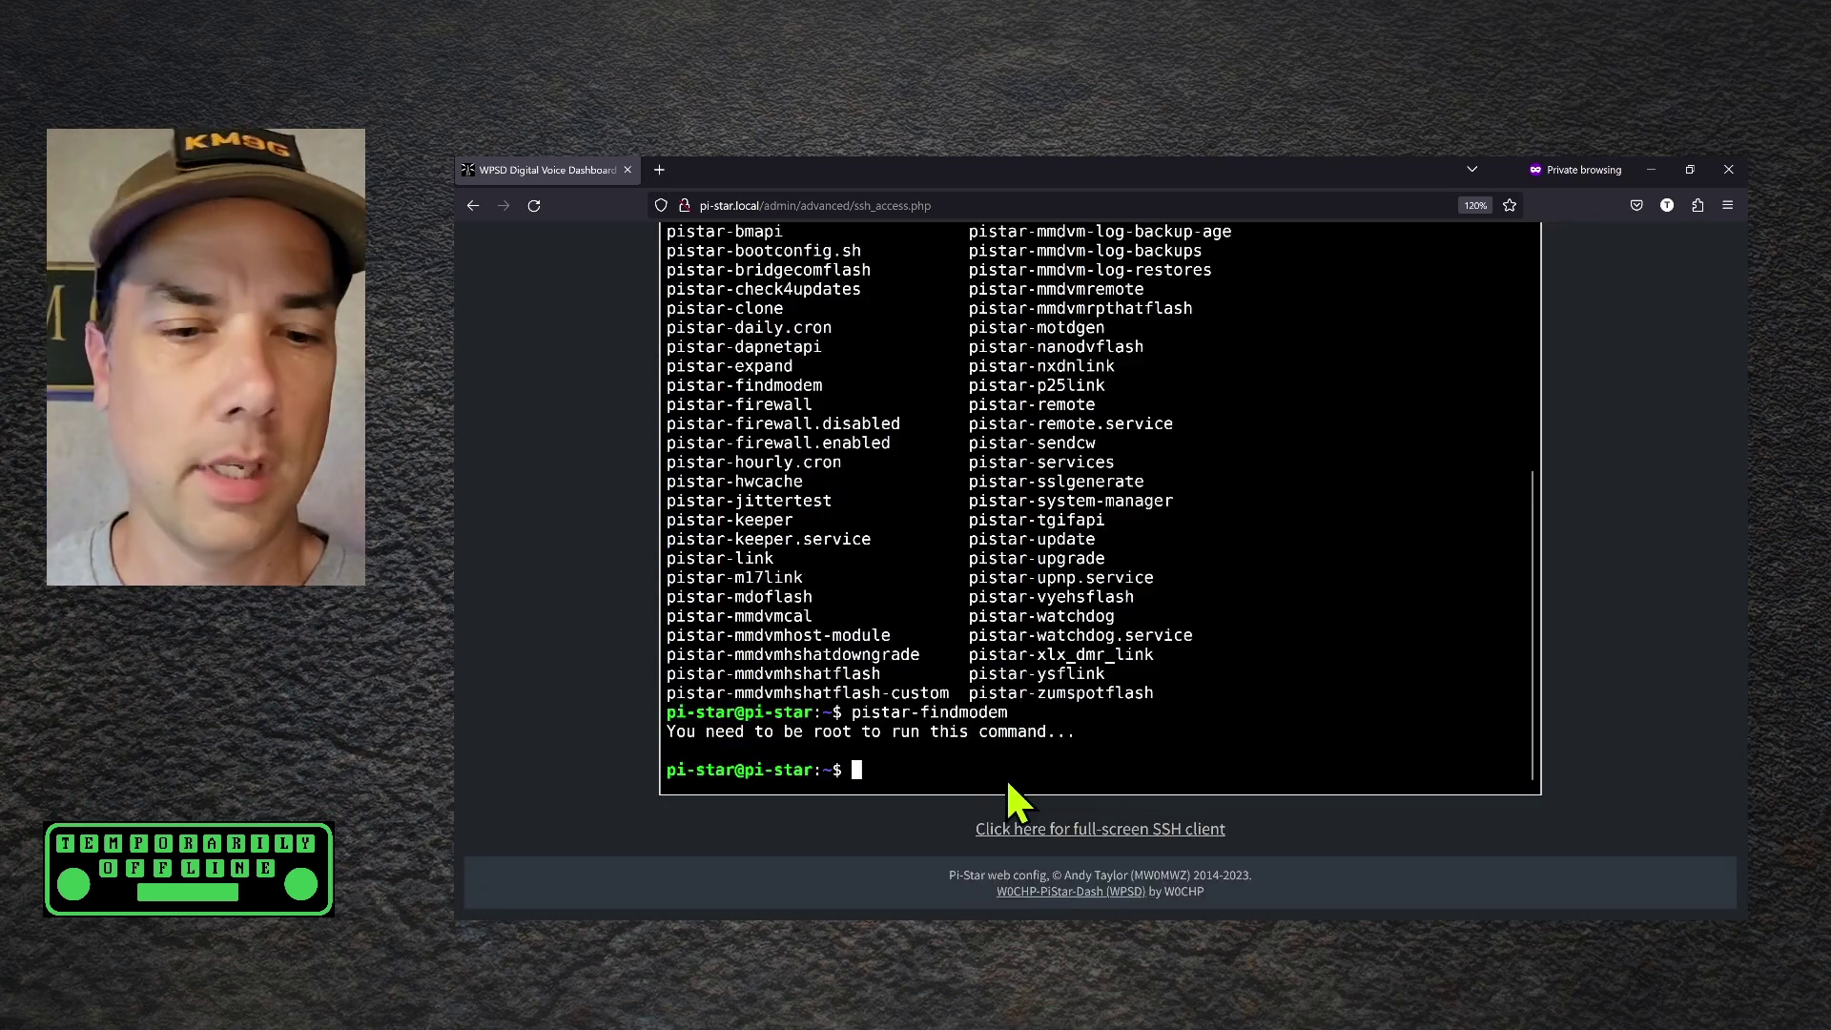
type("s")
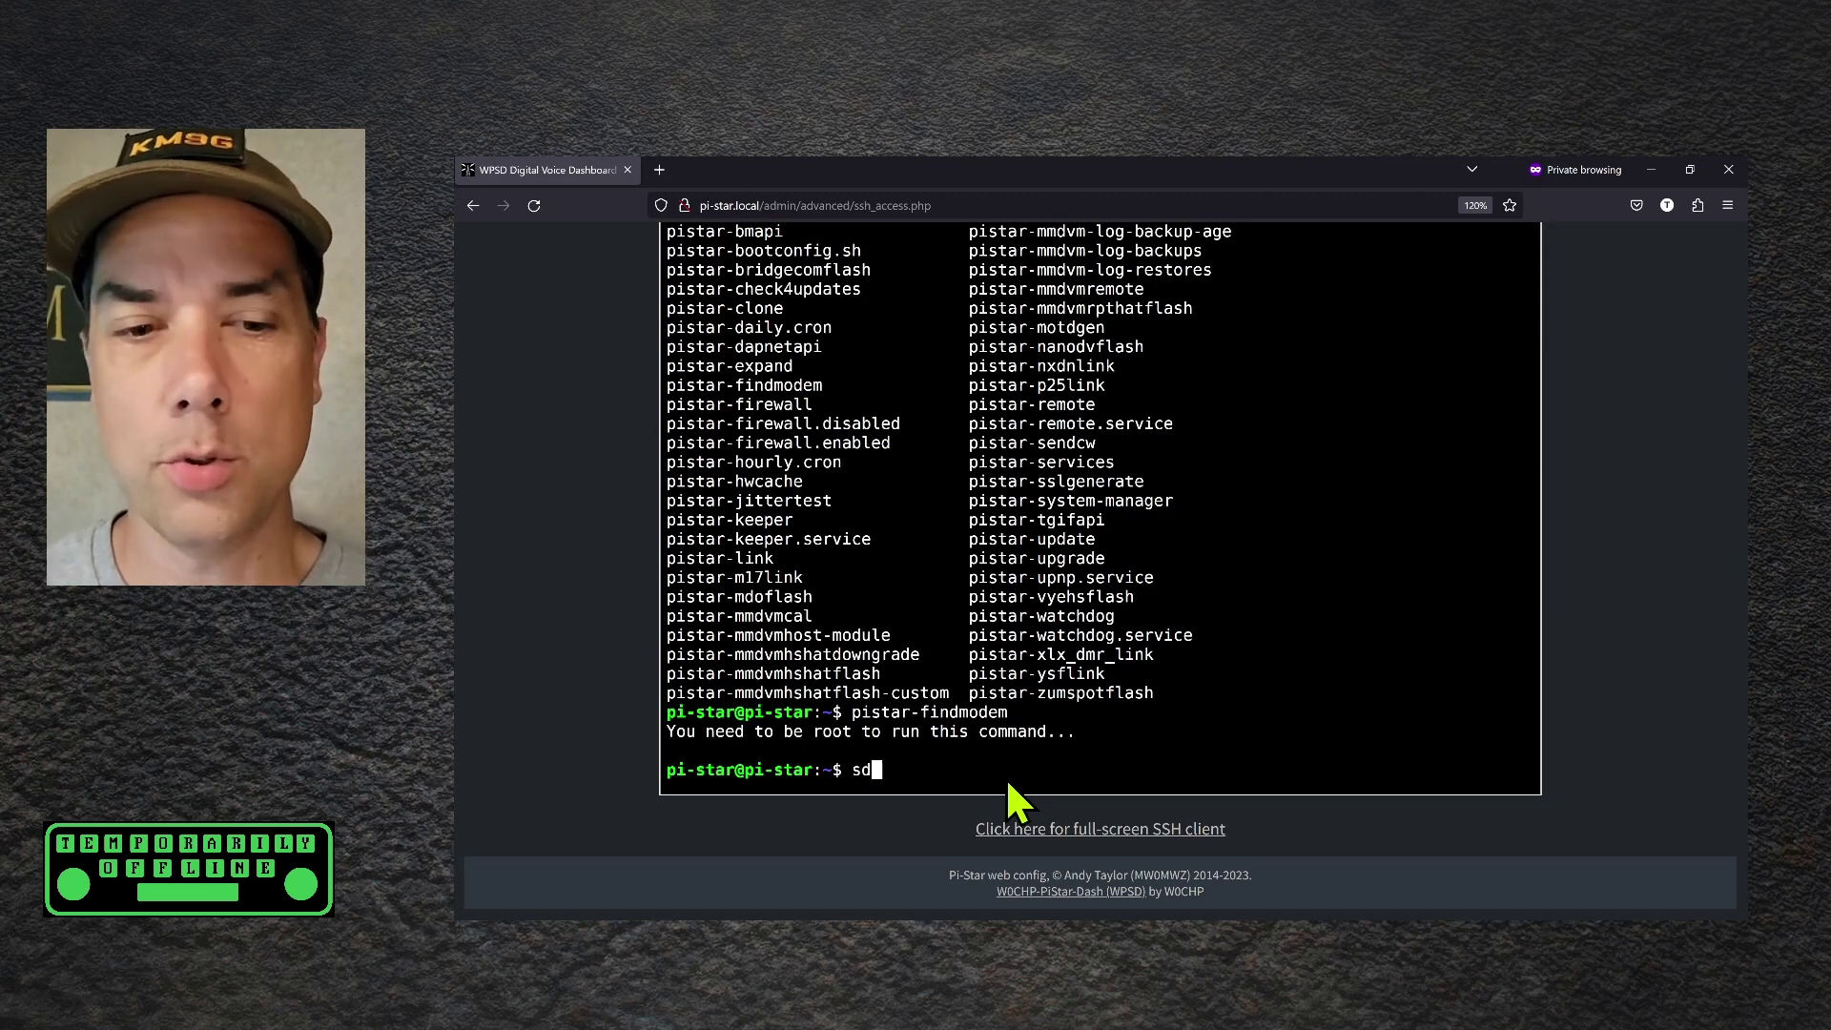
type("udo pistar-find")
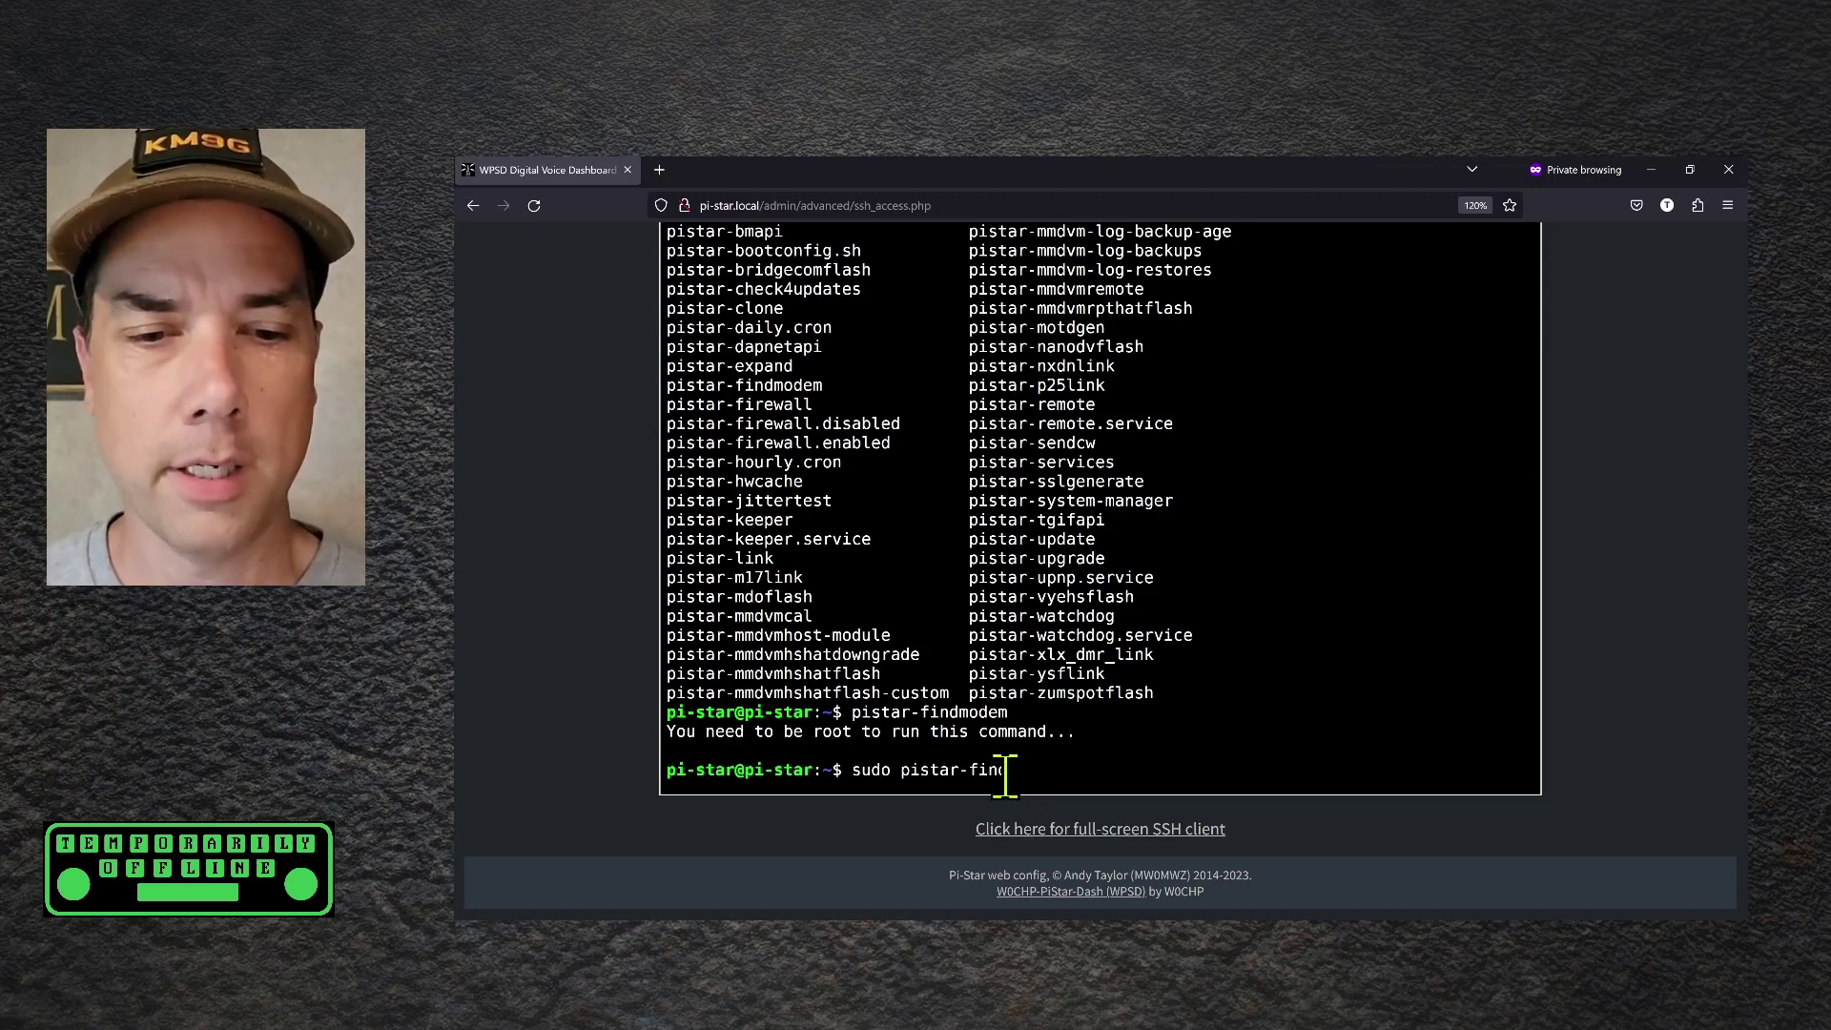
type("modem")
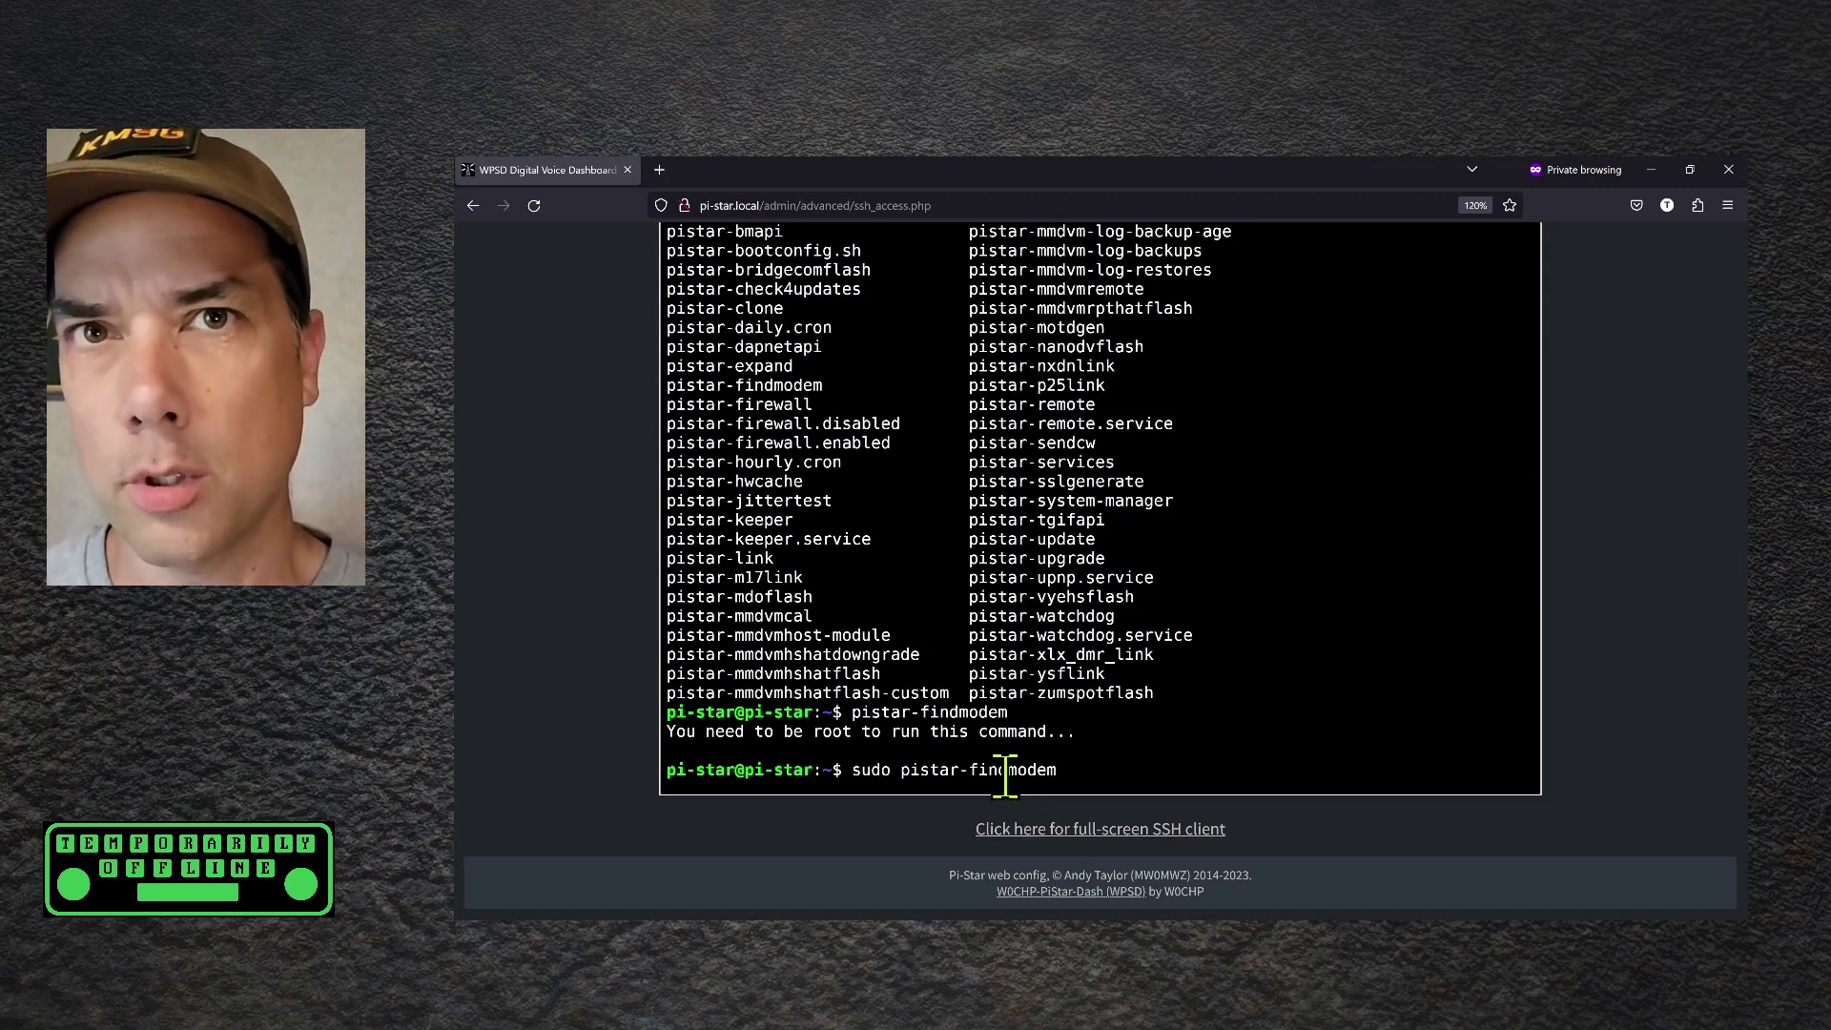
key("Return")
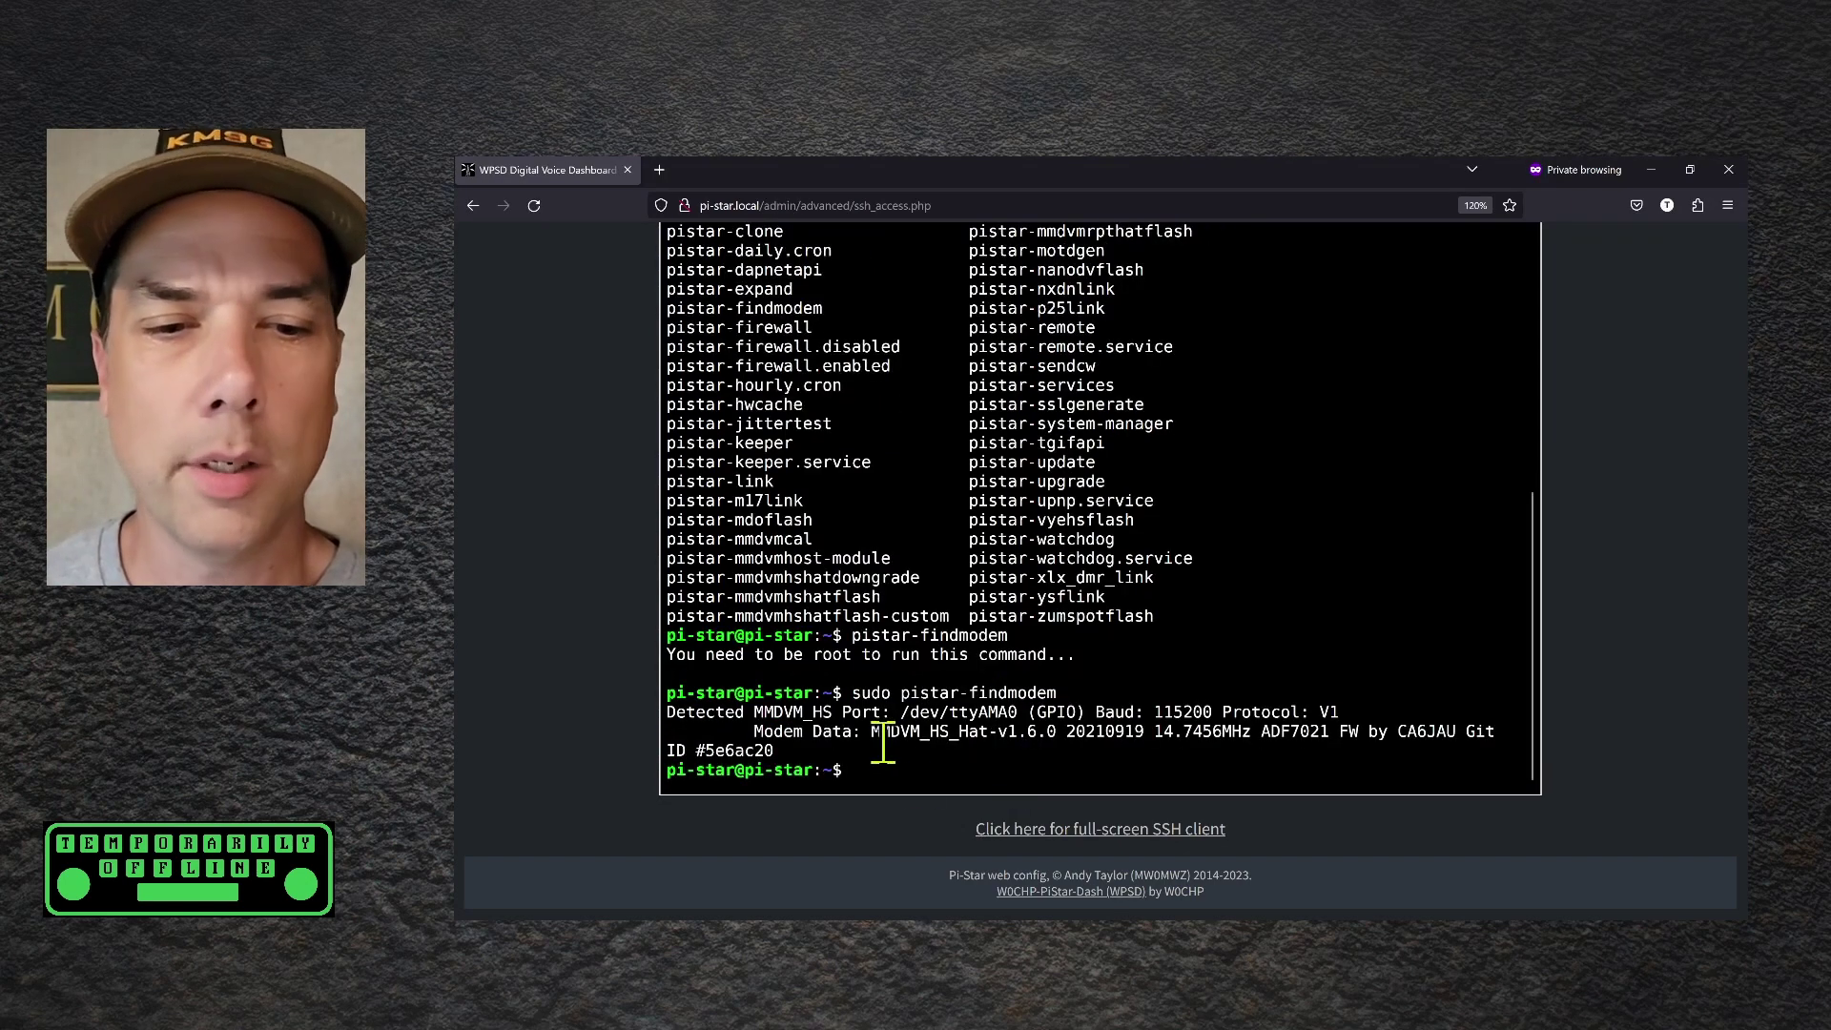
left_click_drag(873, 732, 1057, 732)
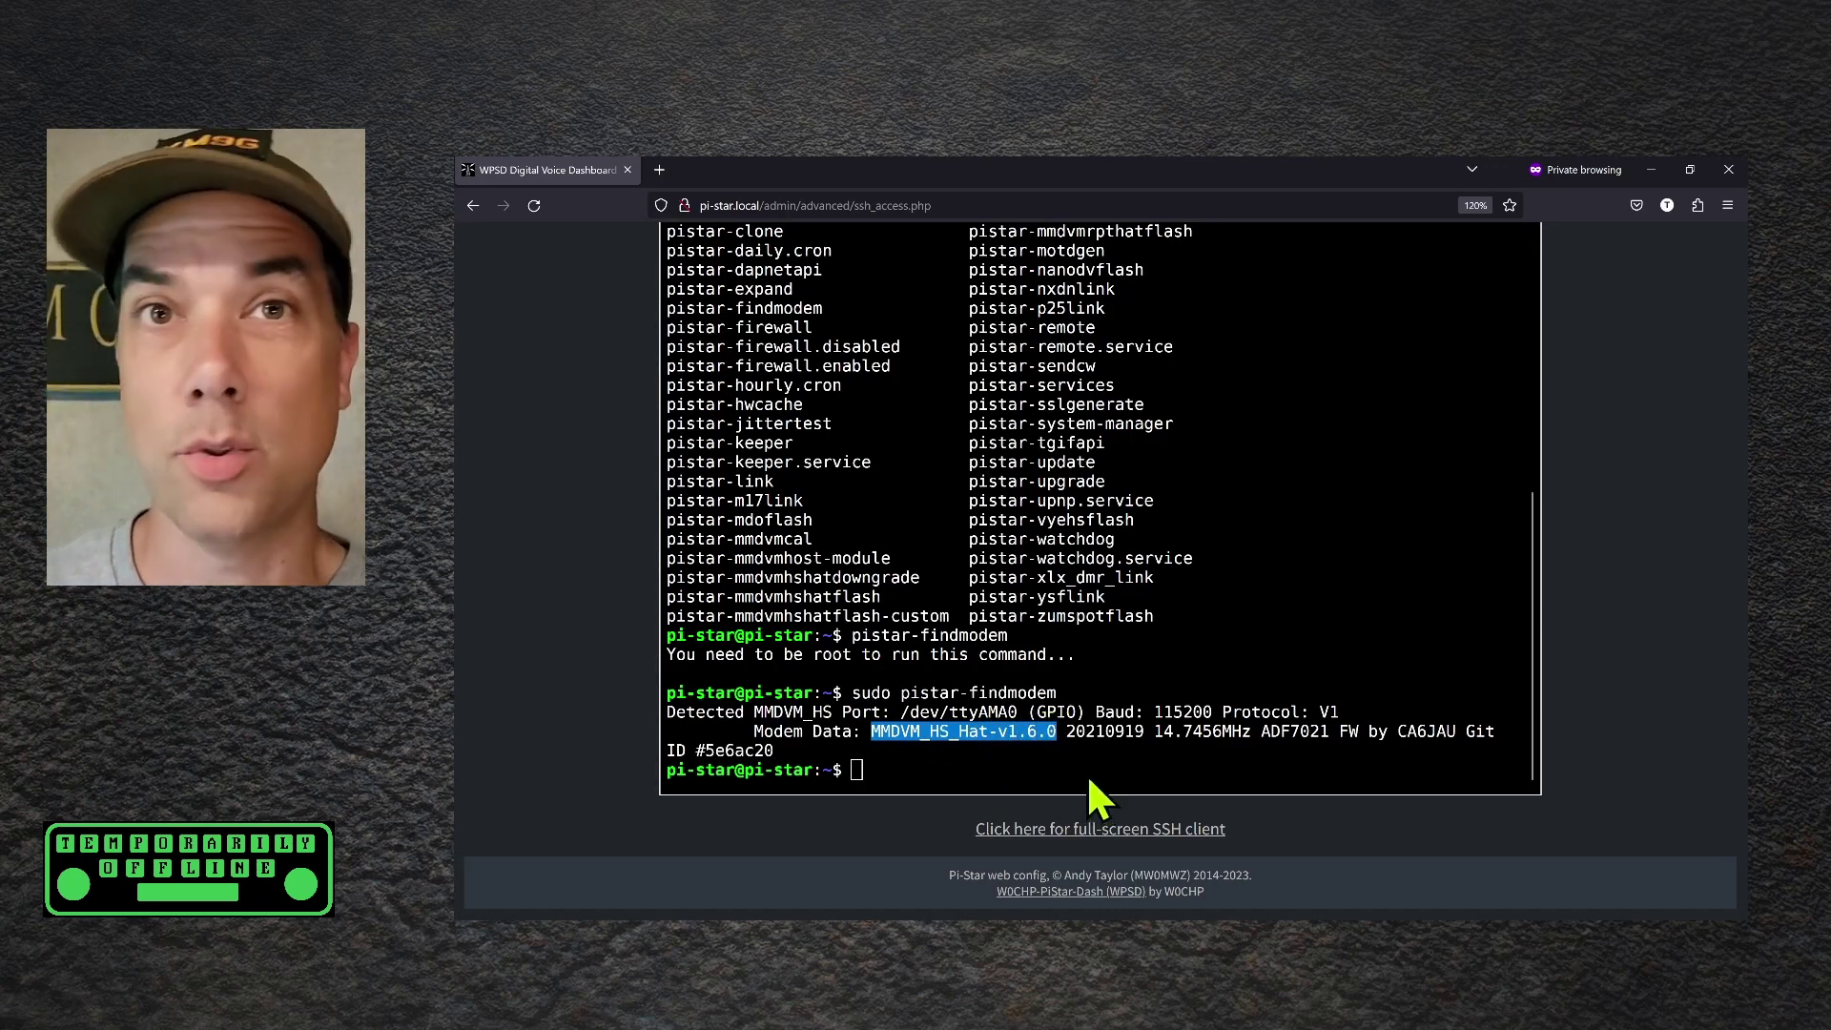
Go to the Configuration page, leaving the SSH access page and dismissing the modem warning
left_click(542, 586)
scroll(542, 586, "up", 3)
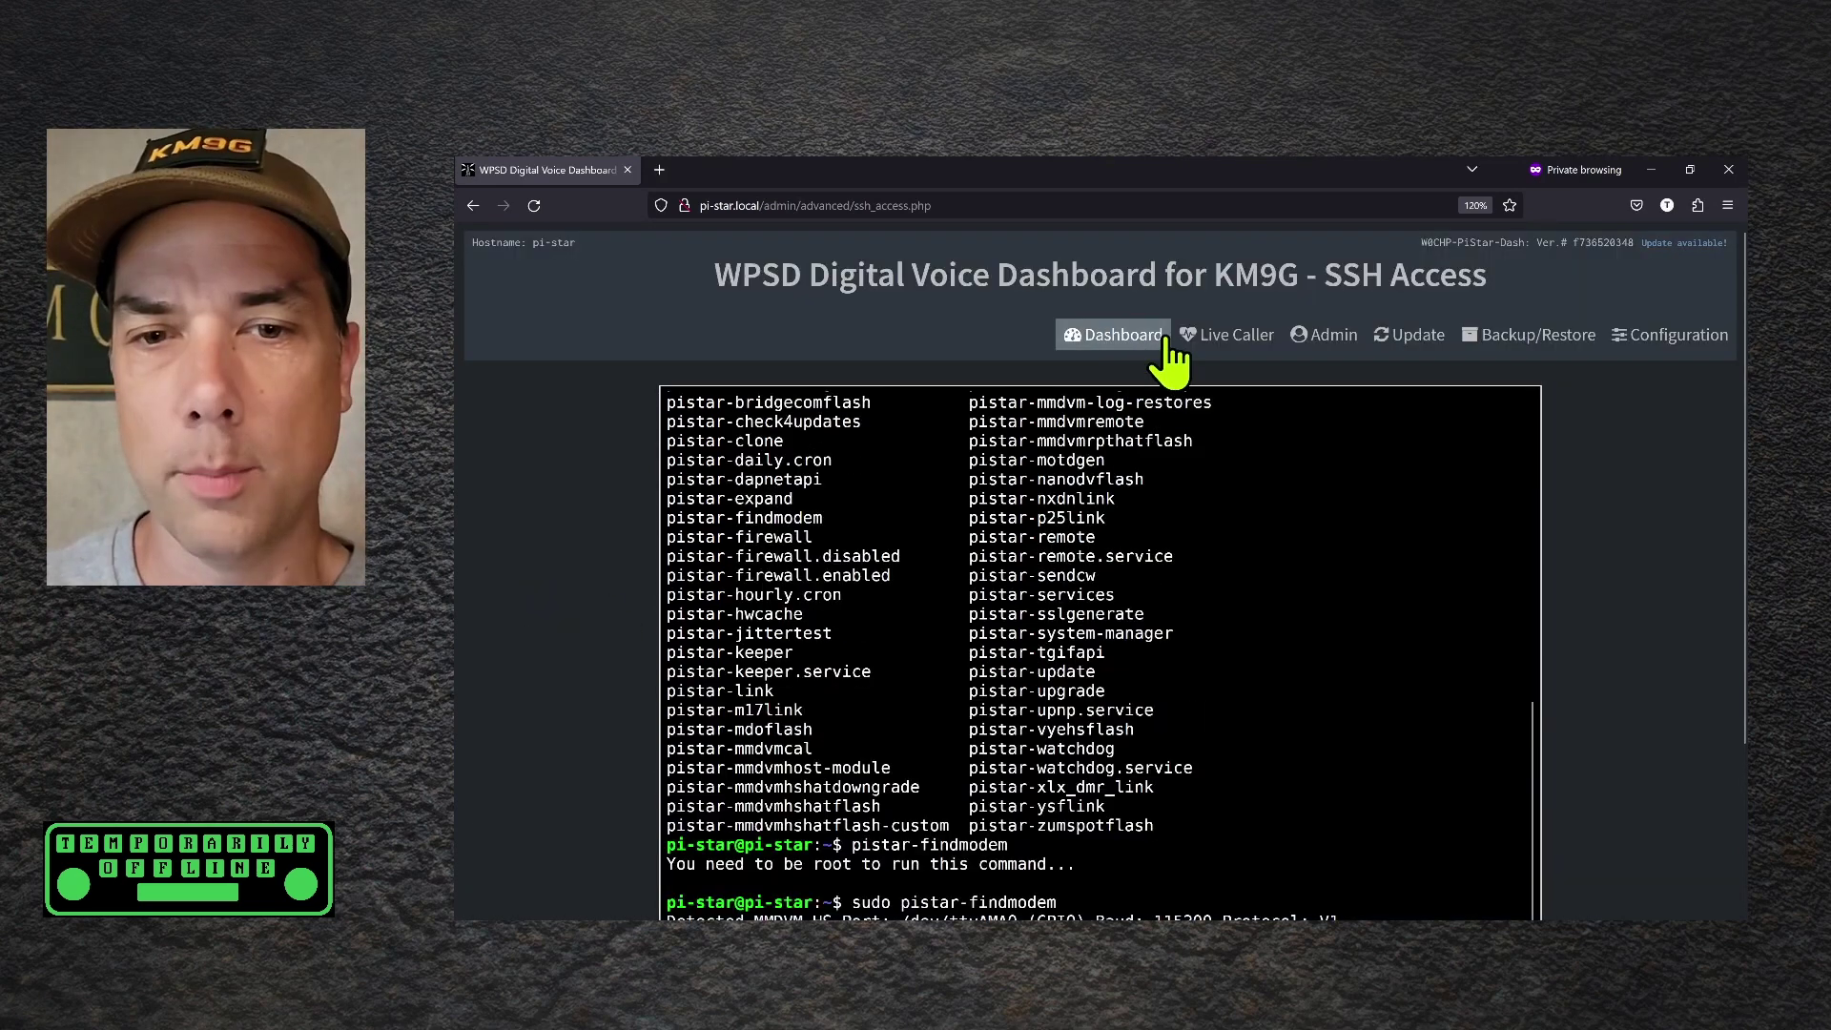
left_click(1667, 335)
key("Return")
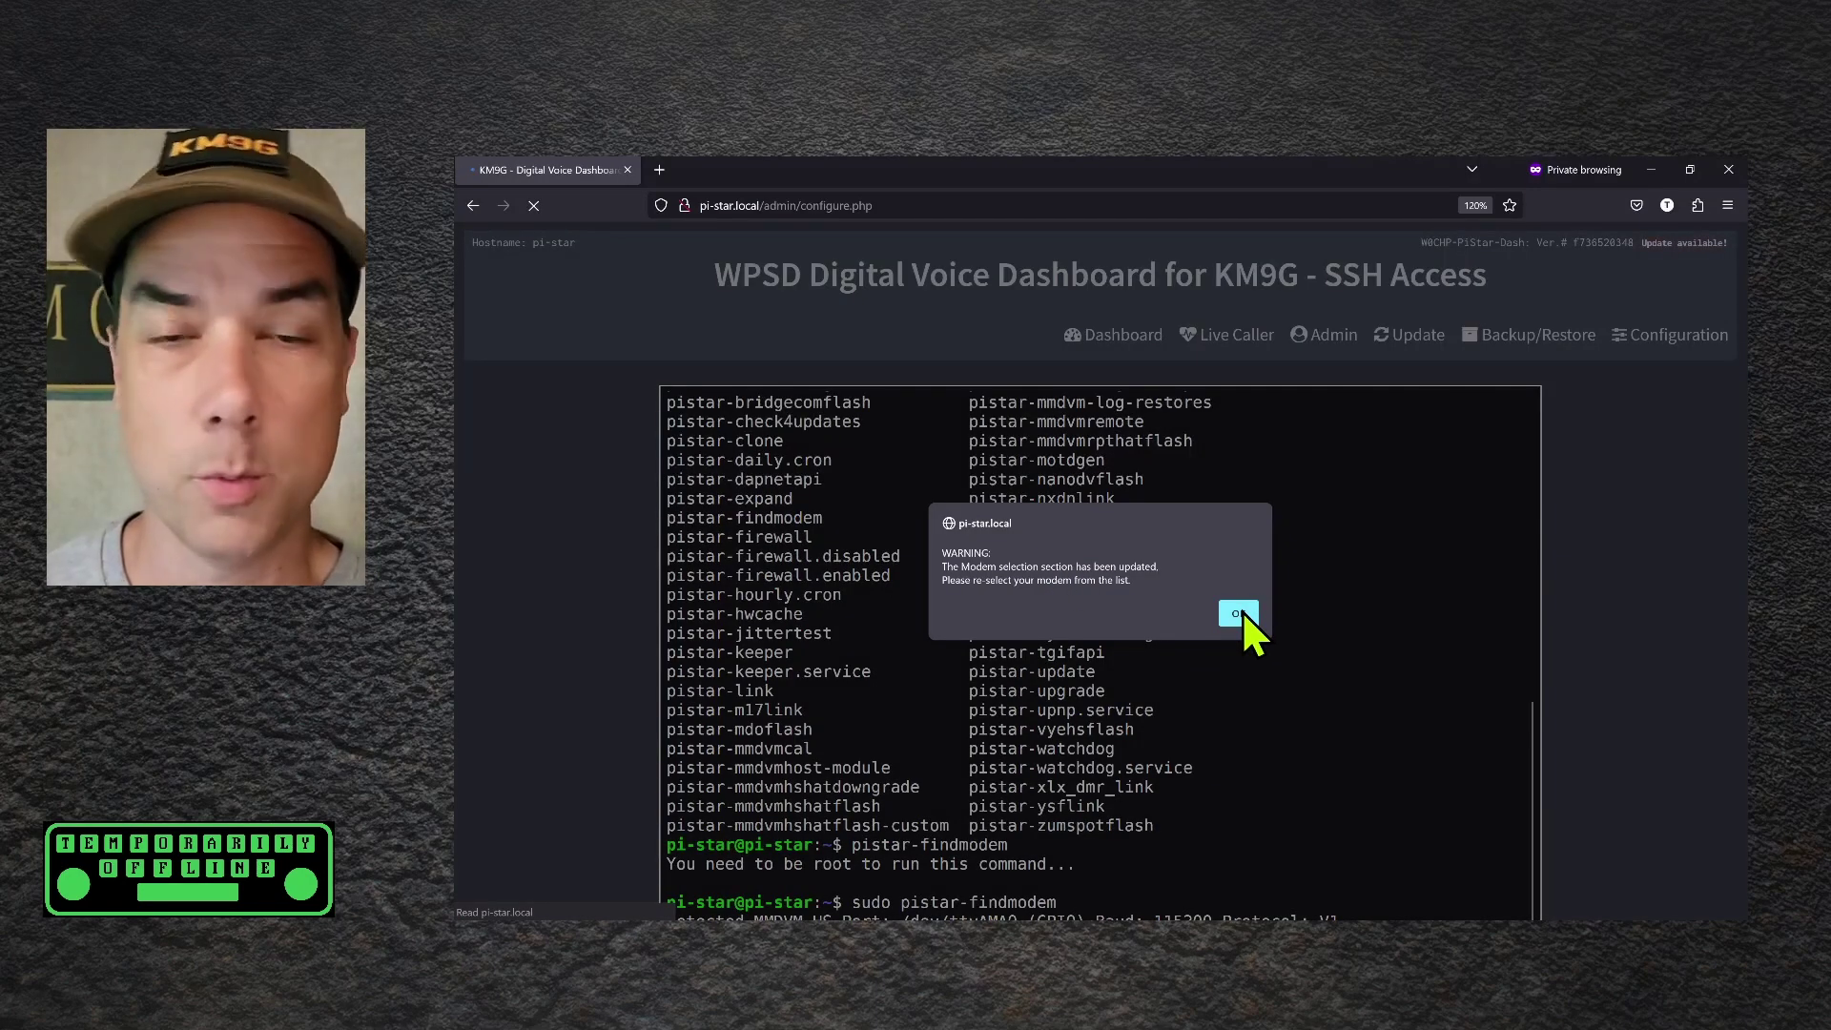
left_click(1238, 613)
Set Radio/Modem Type to MMDVM_HS_Hat (DB9MAT & DF2ET) for Pi (GPIO) and apply
scroll(1255, 625, "down", 3)
left_click(763, 551)
type("mmdvm_HS_HAT")
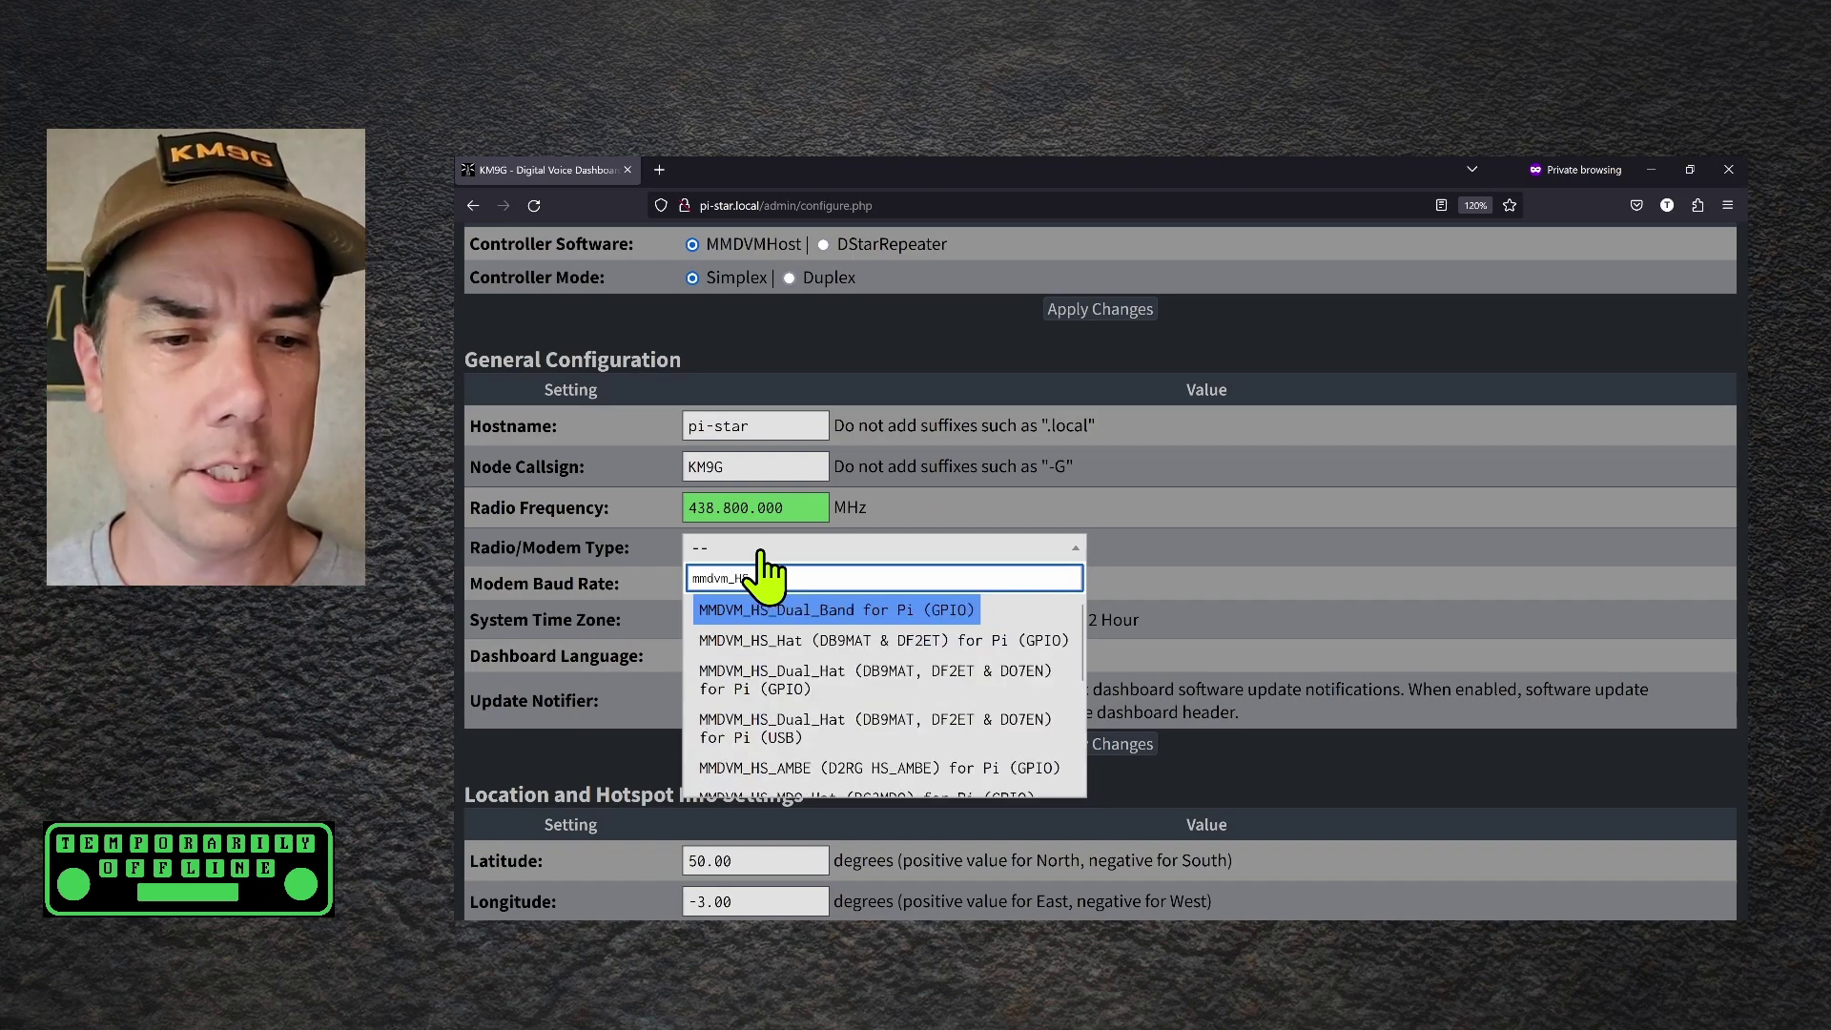
left_click(846, 630)
left_click(1097, 745)
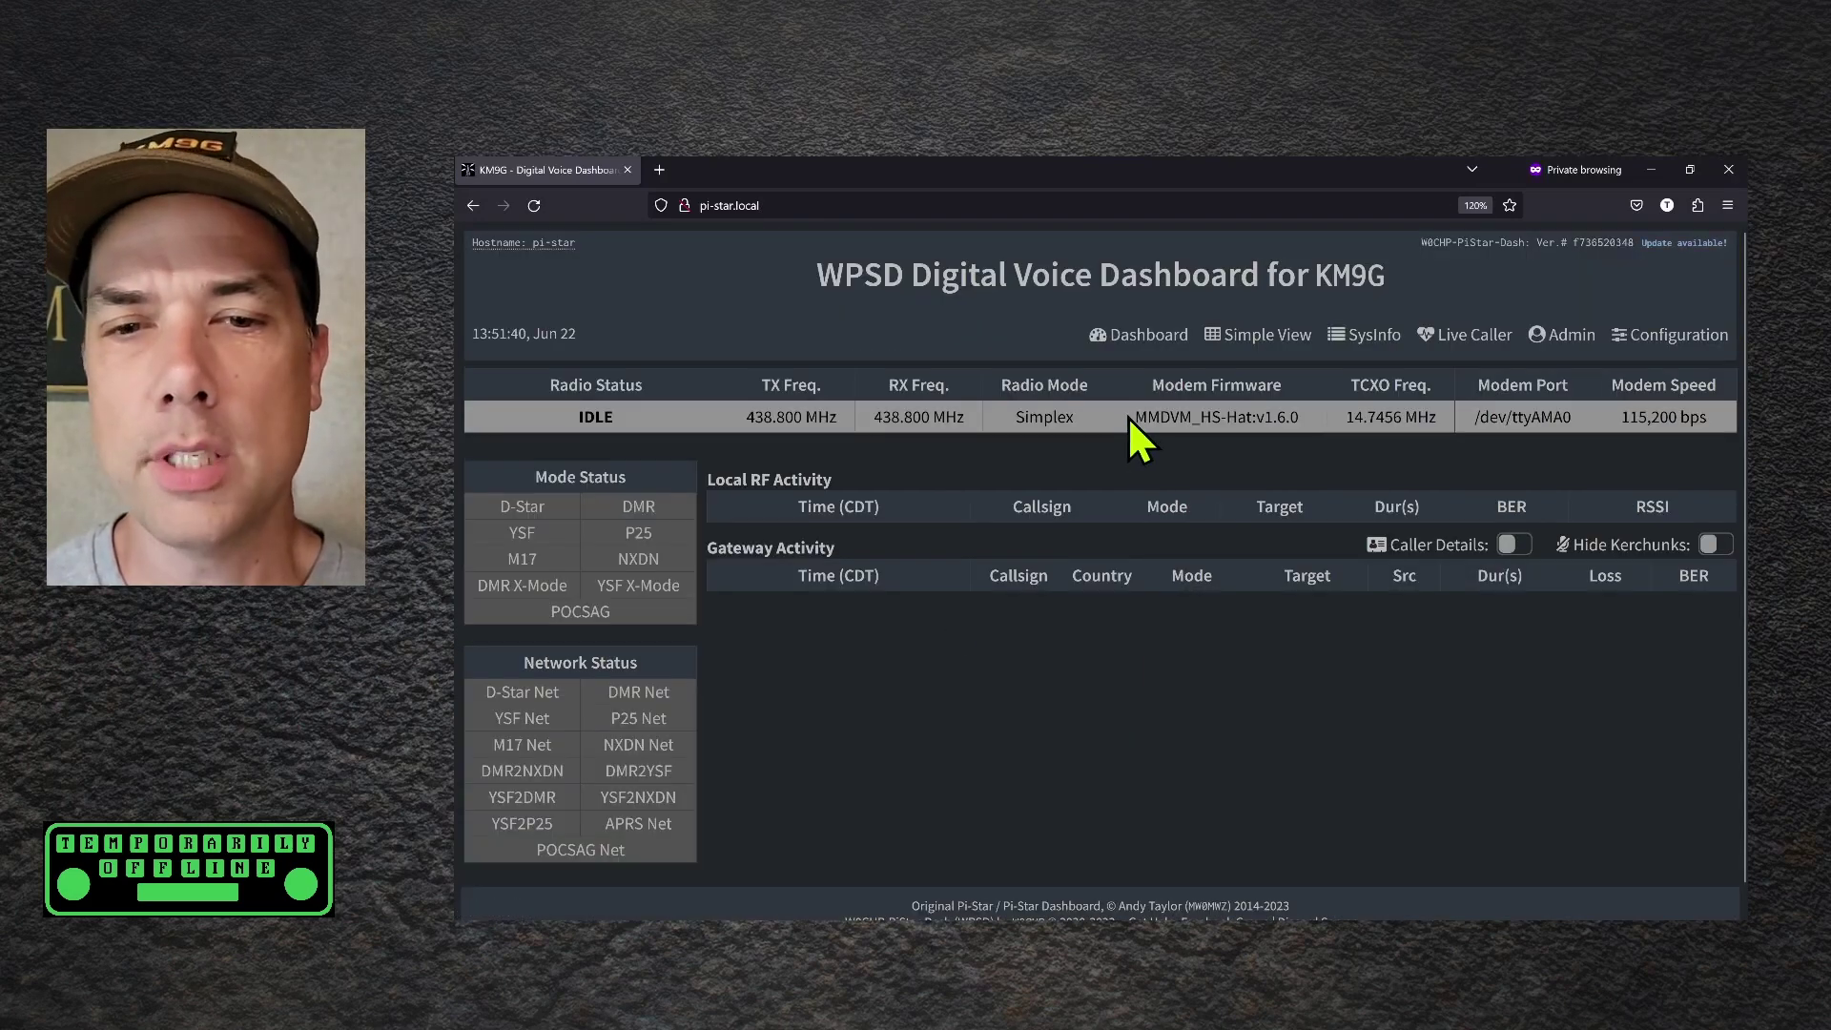
Highlight the IDLE status and MMDVM_HS-Hat:v1.6.0 firmware details on the dashboard
left_click_drag(1127, 416, 1270, 419)
left_click_drag(1456, 416, 1669, 416)
left_click(1383, 483)
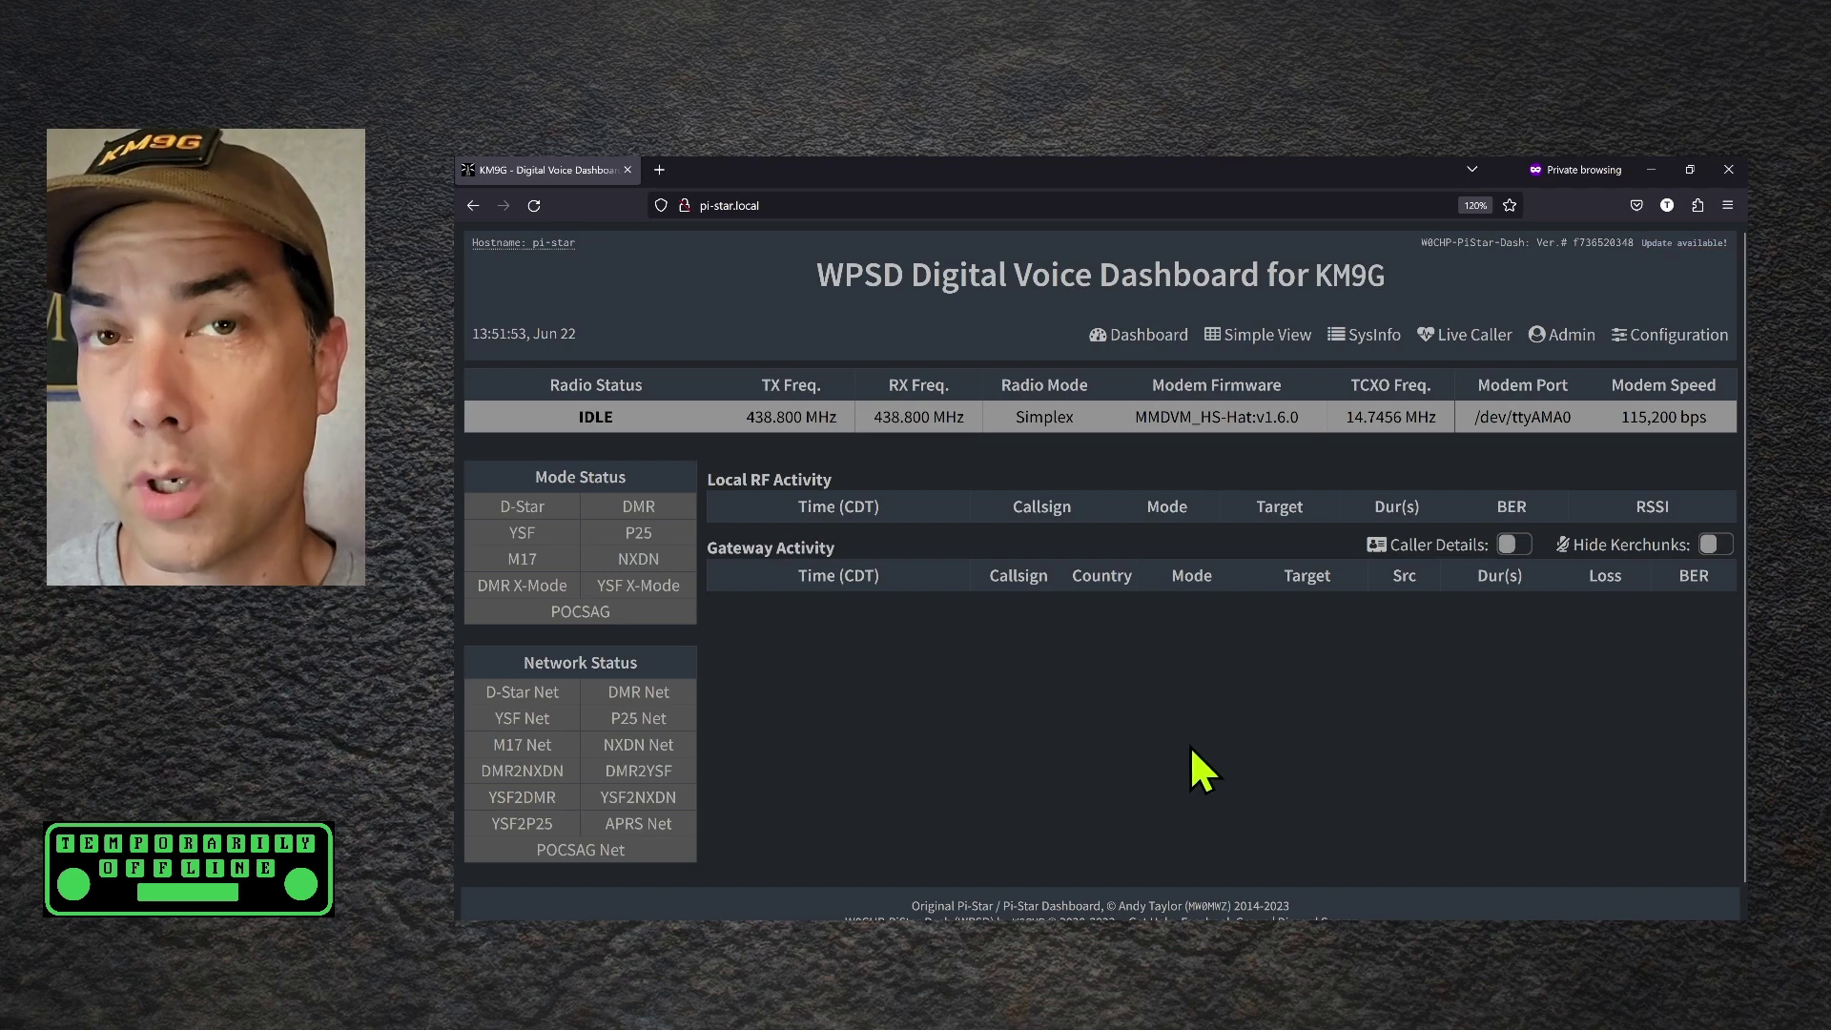
In MMDVMHost Configuration, enable YSF Mode and choose OLED Type 3 (0.96" screen) display
left_click(1668, 335)
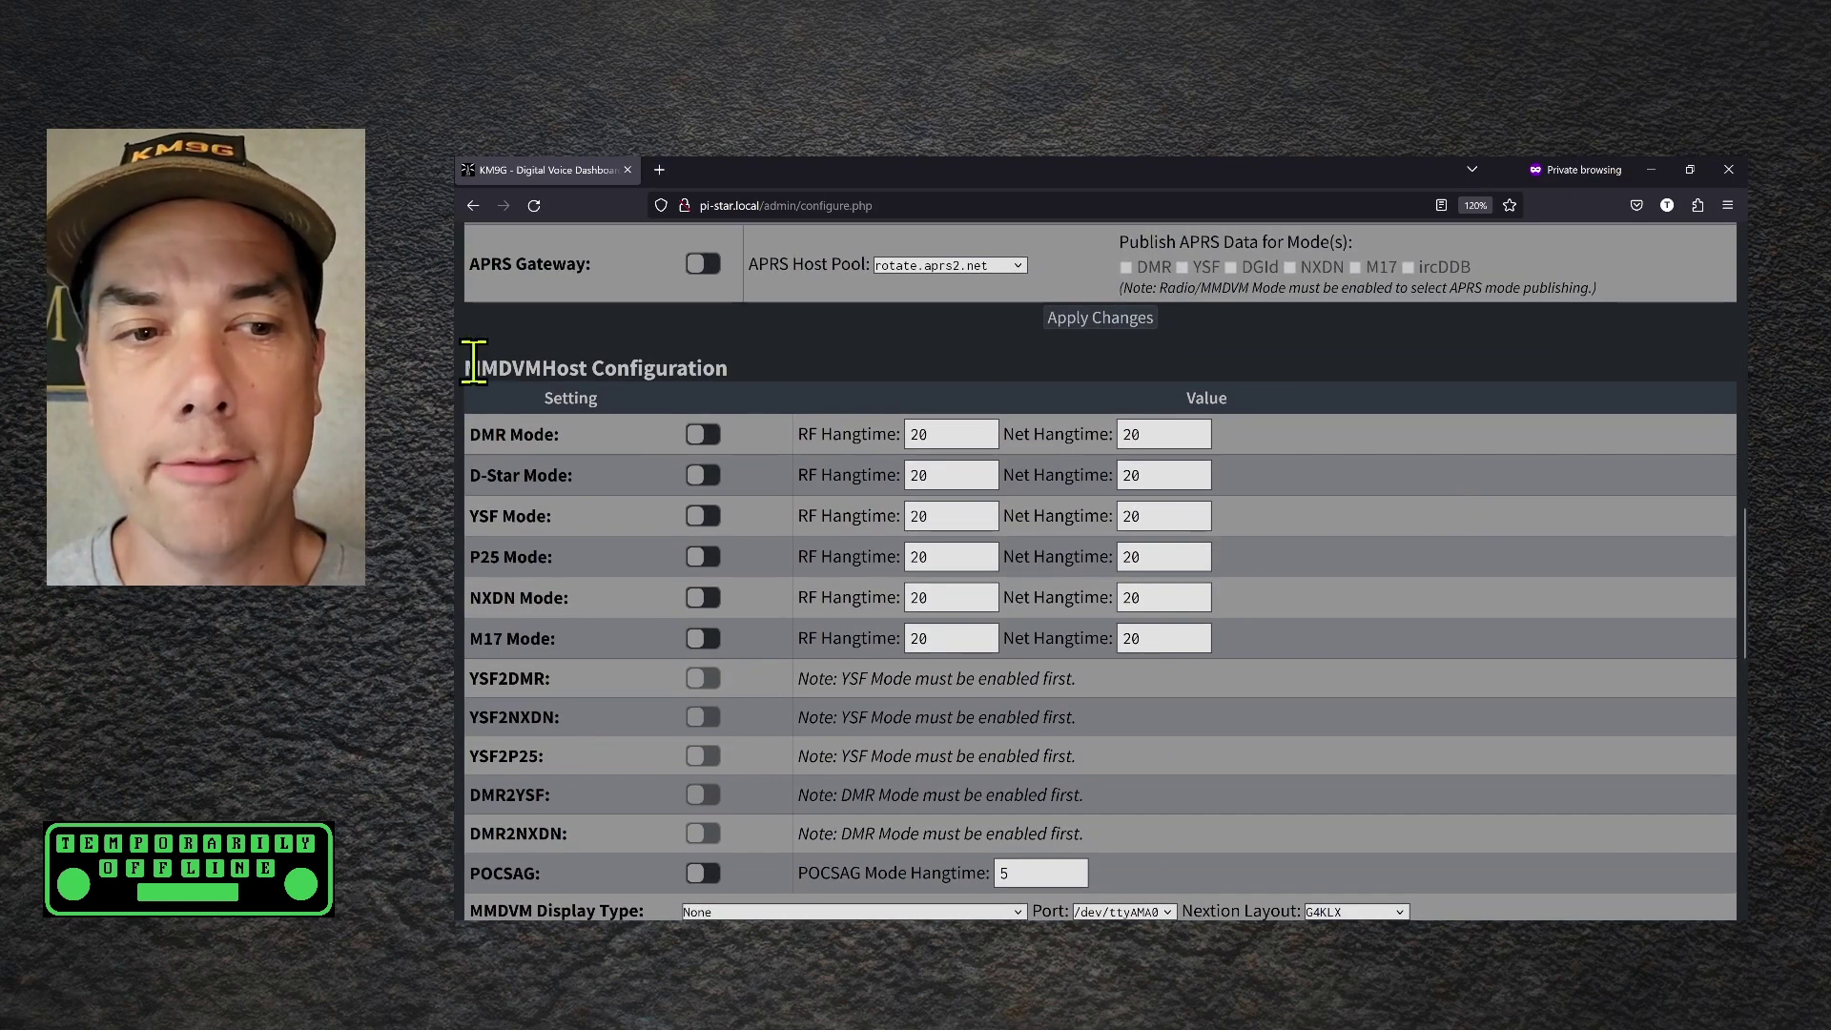
left_click_drag(482, 368, 851, 392)
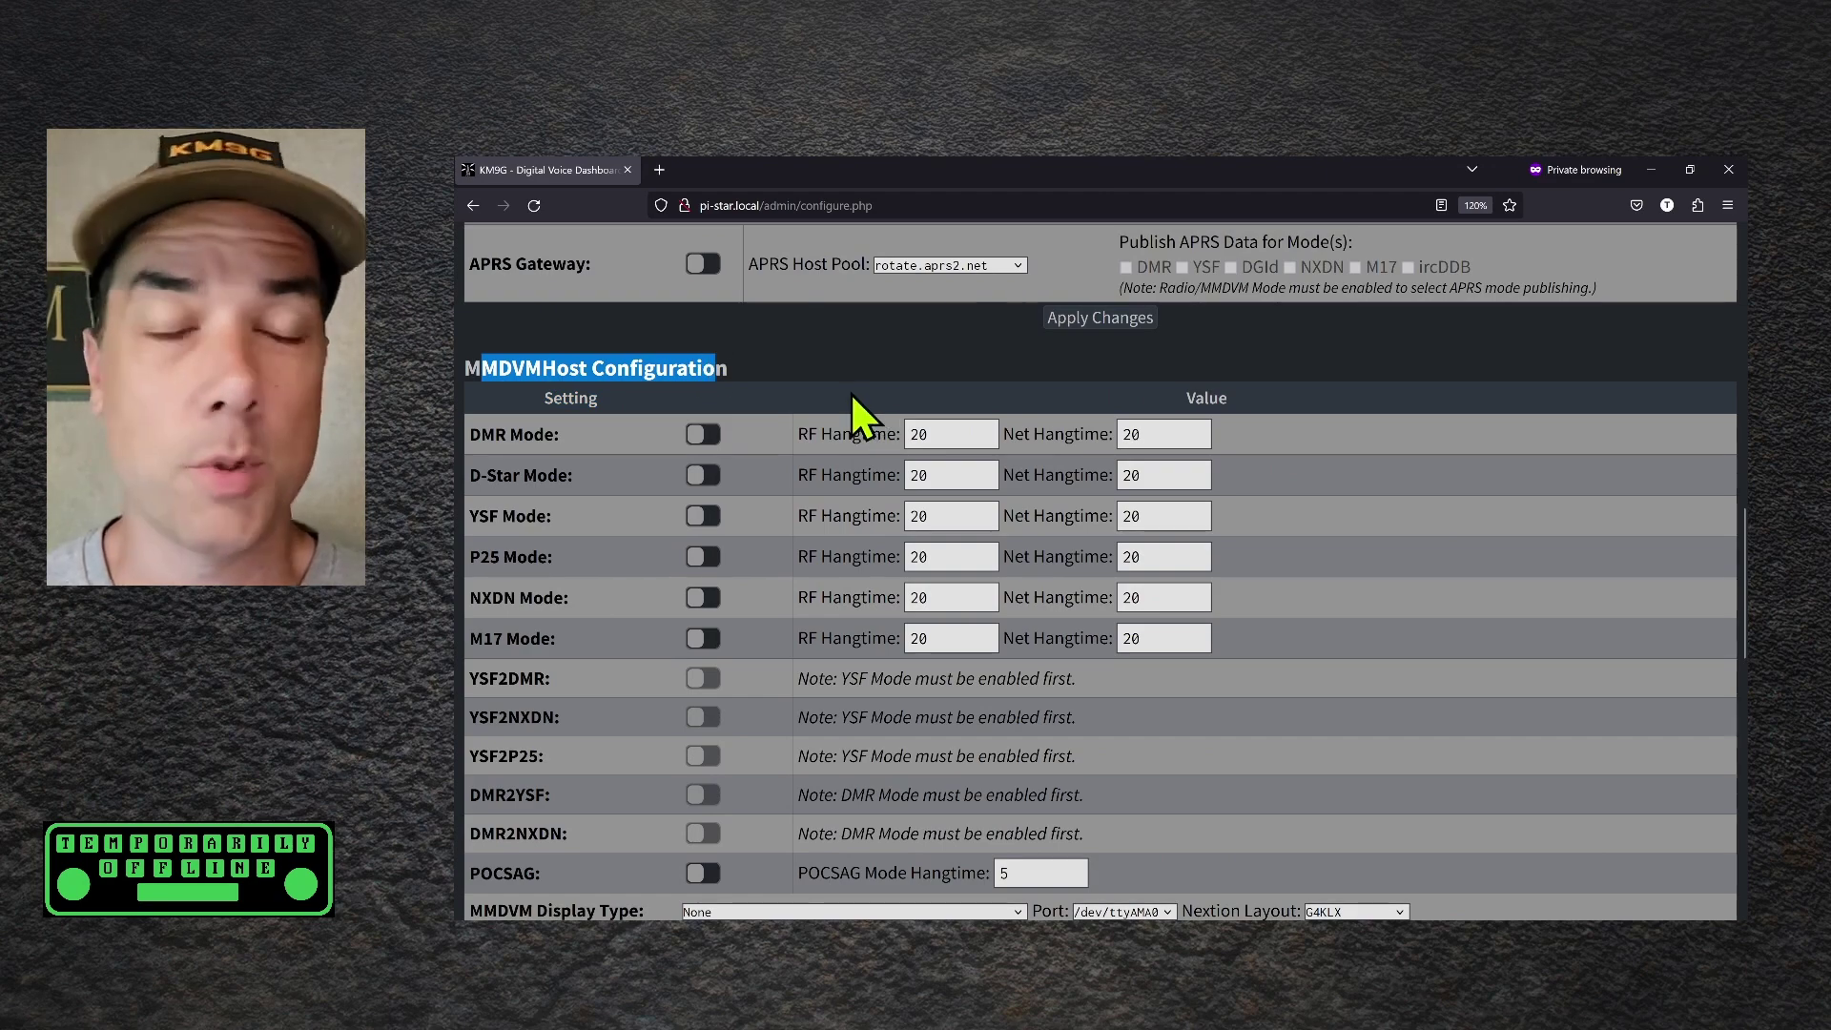
left_click(704, 520)
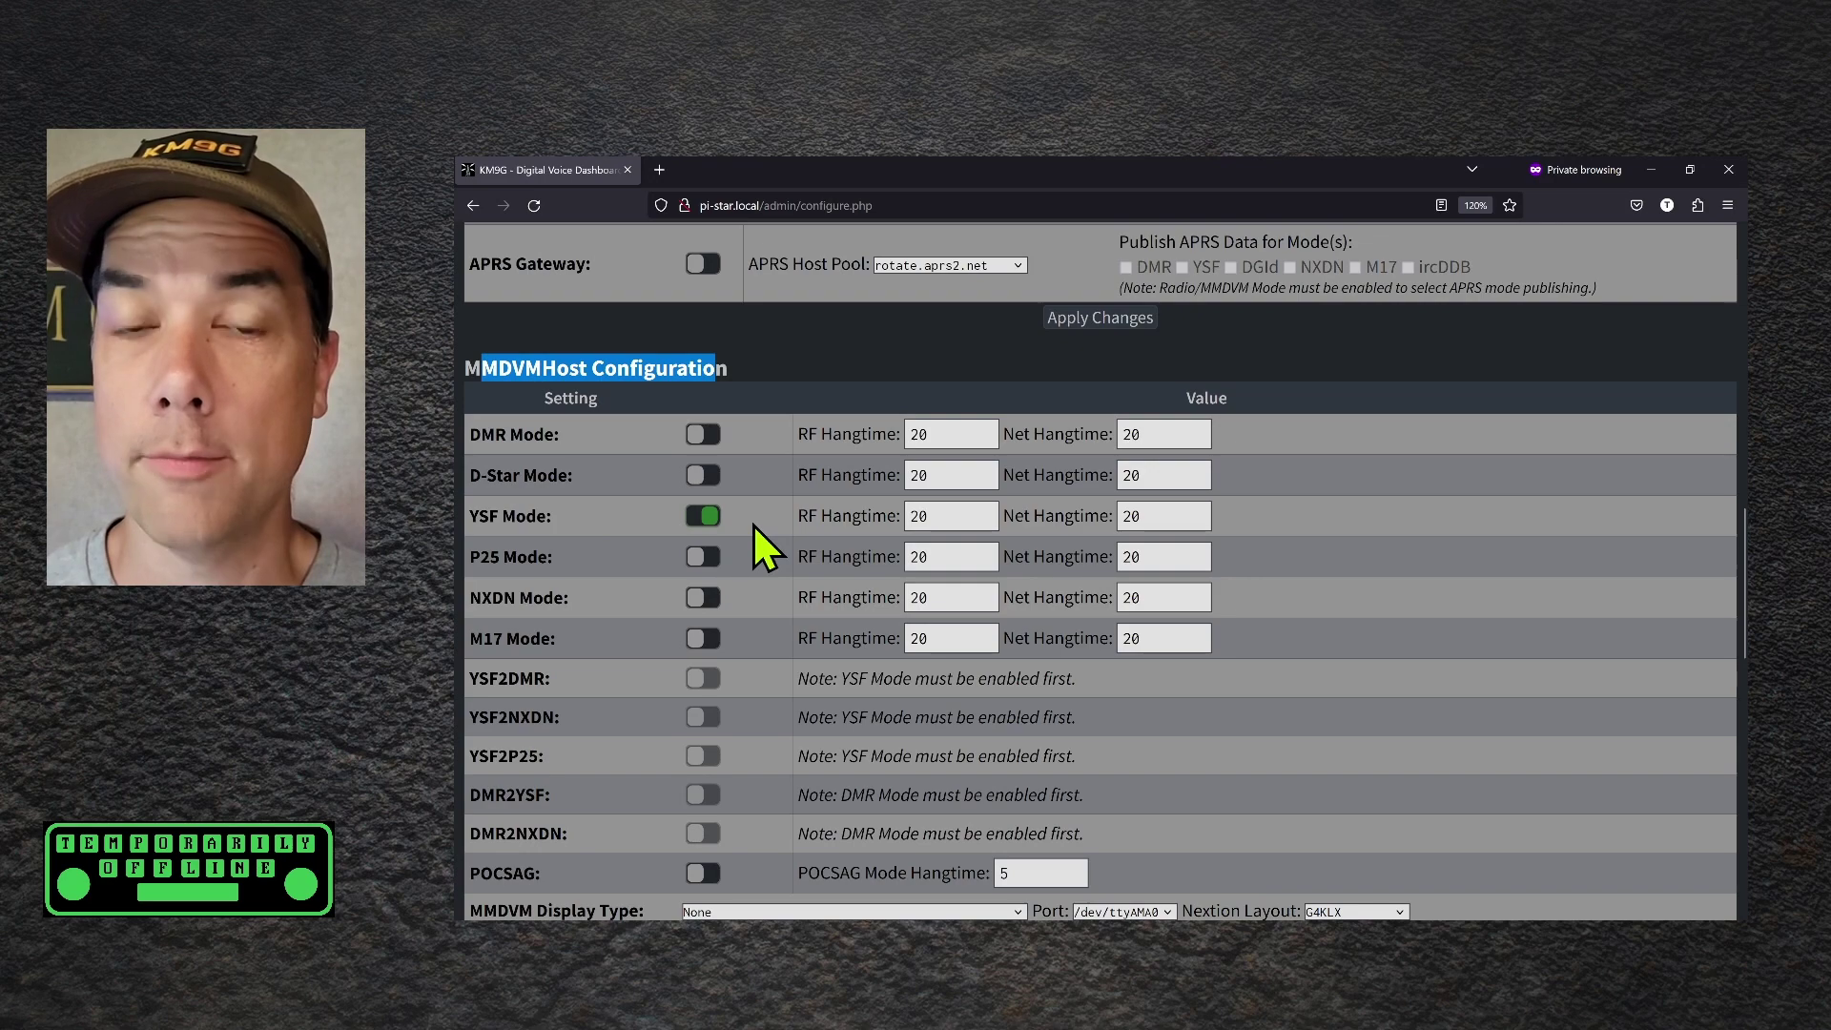
scroll(770, 826, "down", 2)
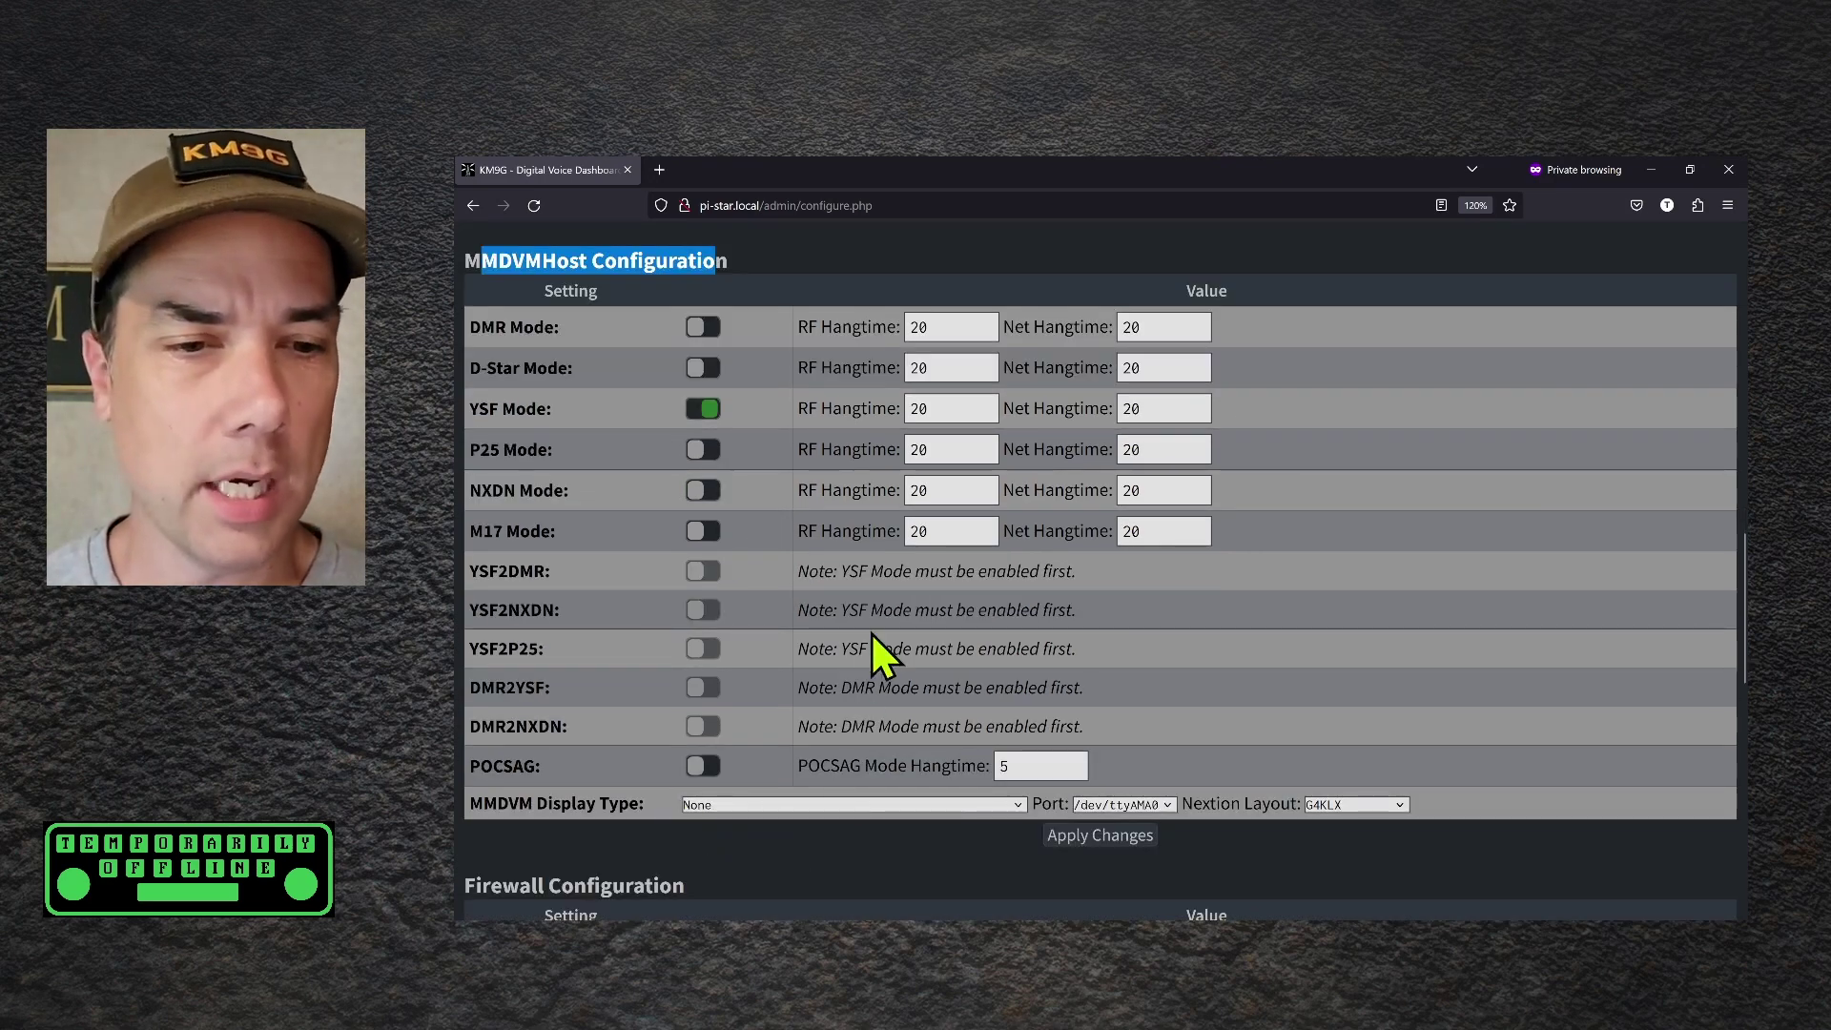
key("o")
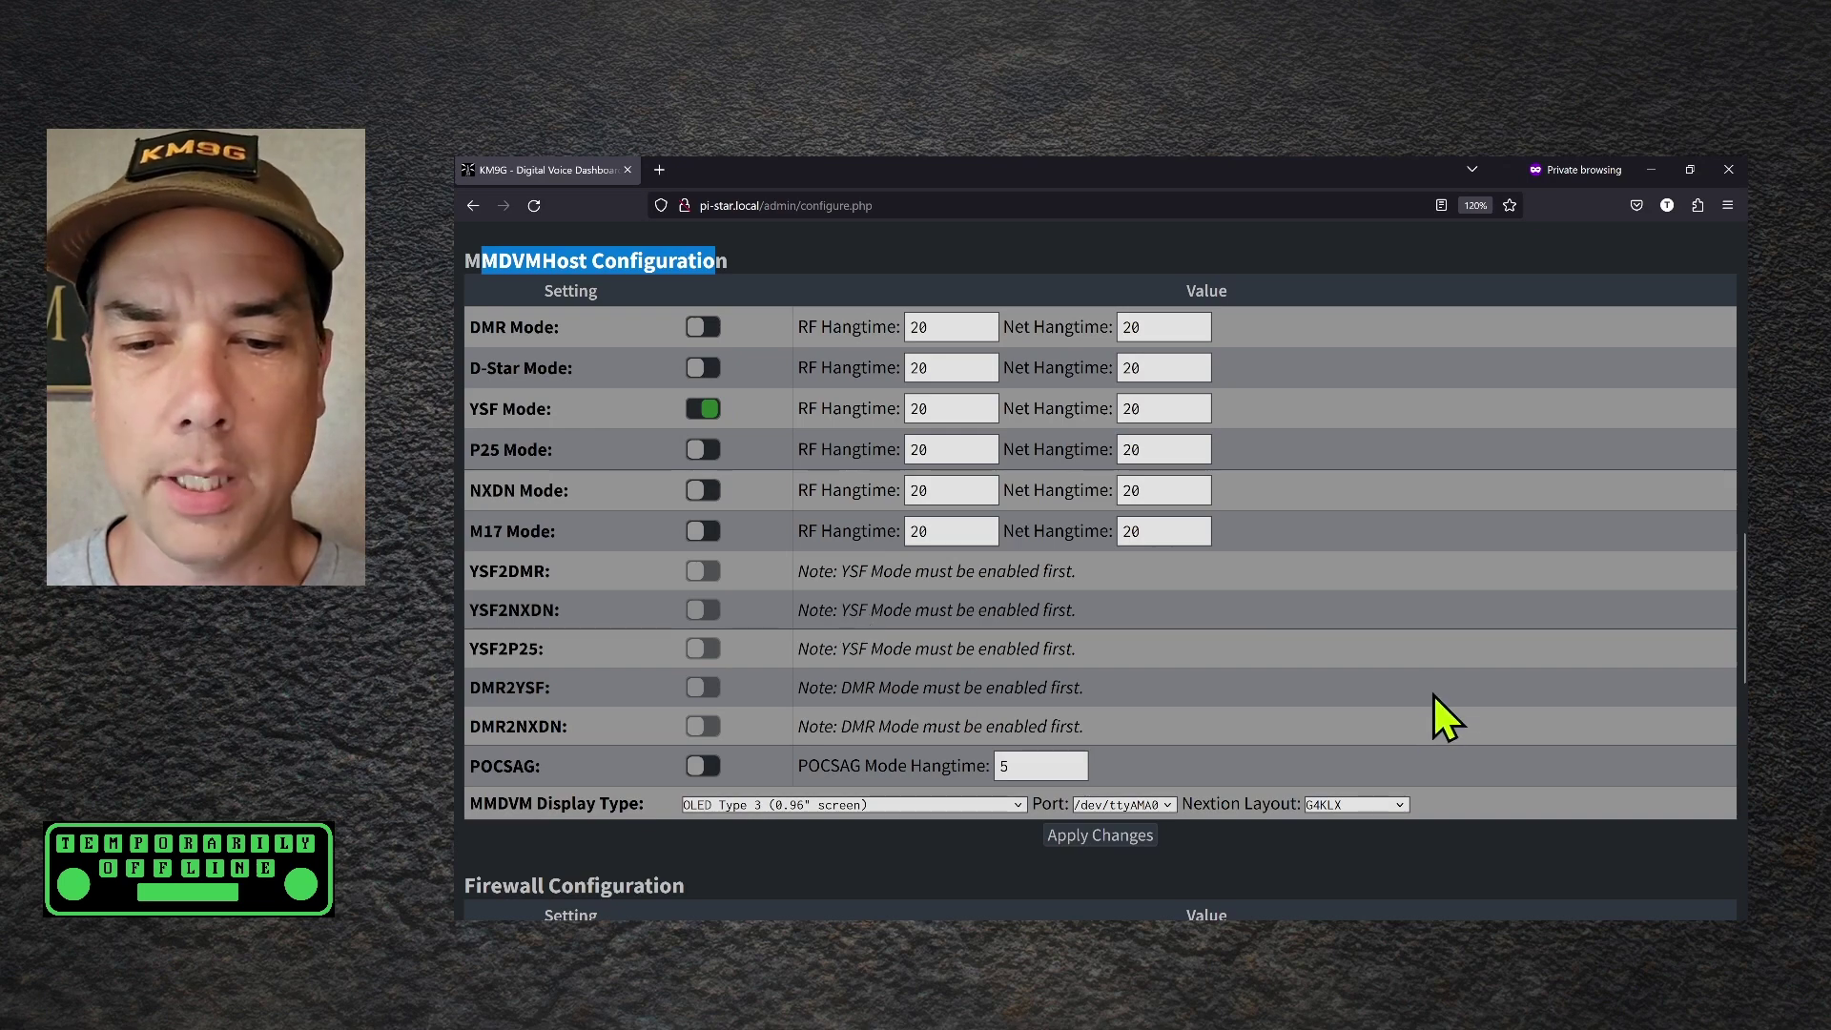
scroll(1435, 715, "down", 6)
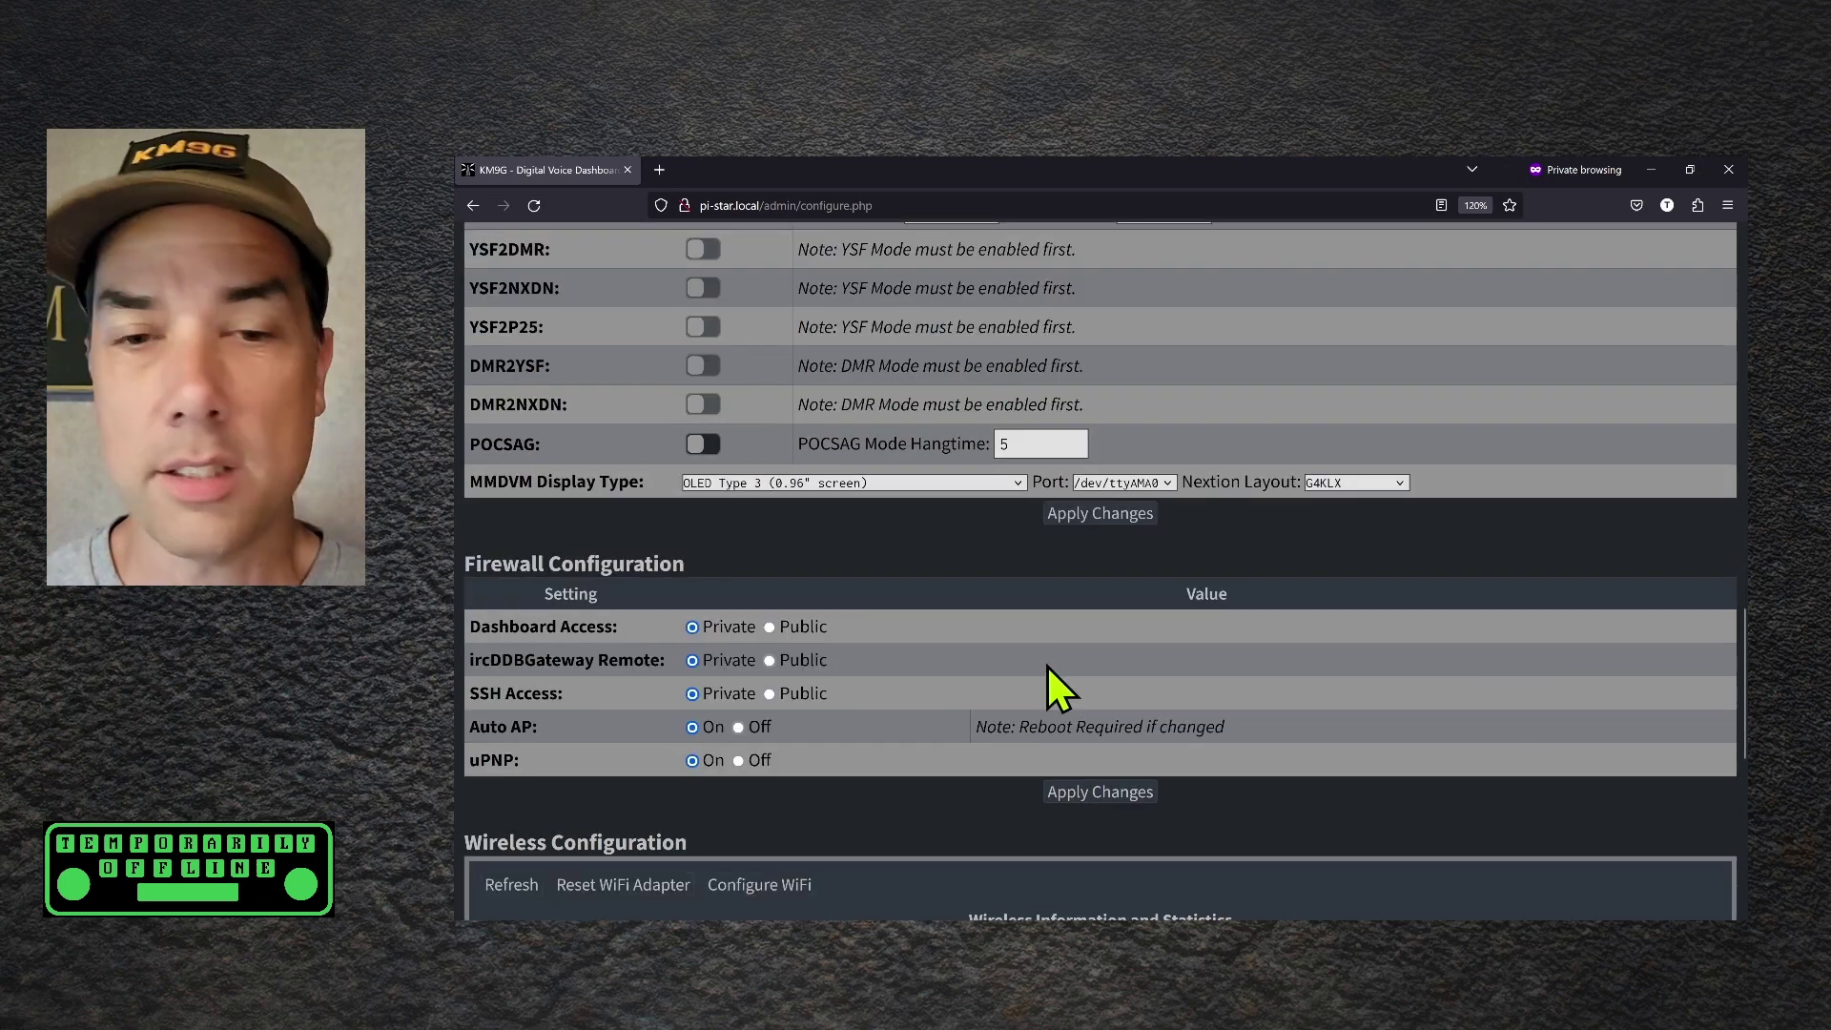
Apply the YSF and display settings, then set YSF Startup Host to YSF55295 - TOADS and apply
left_click(1099, 514)
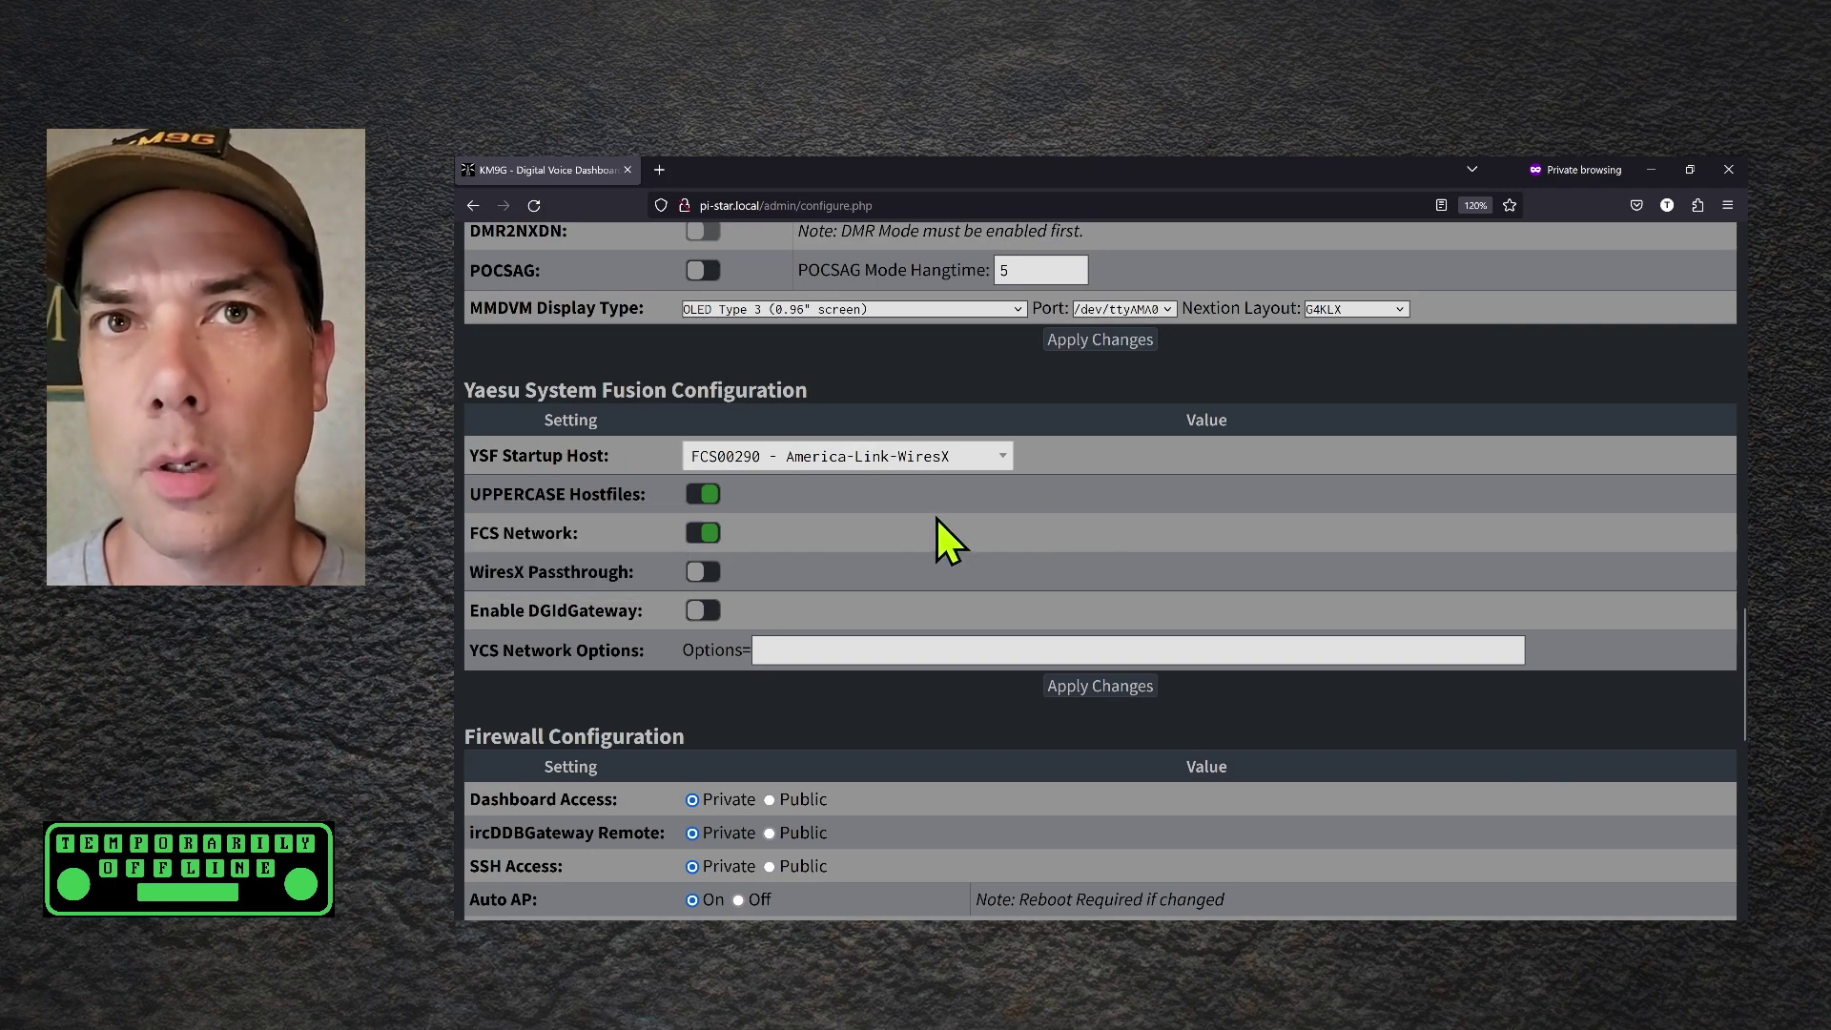
left_click(764, 468)
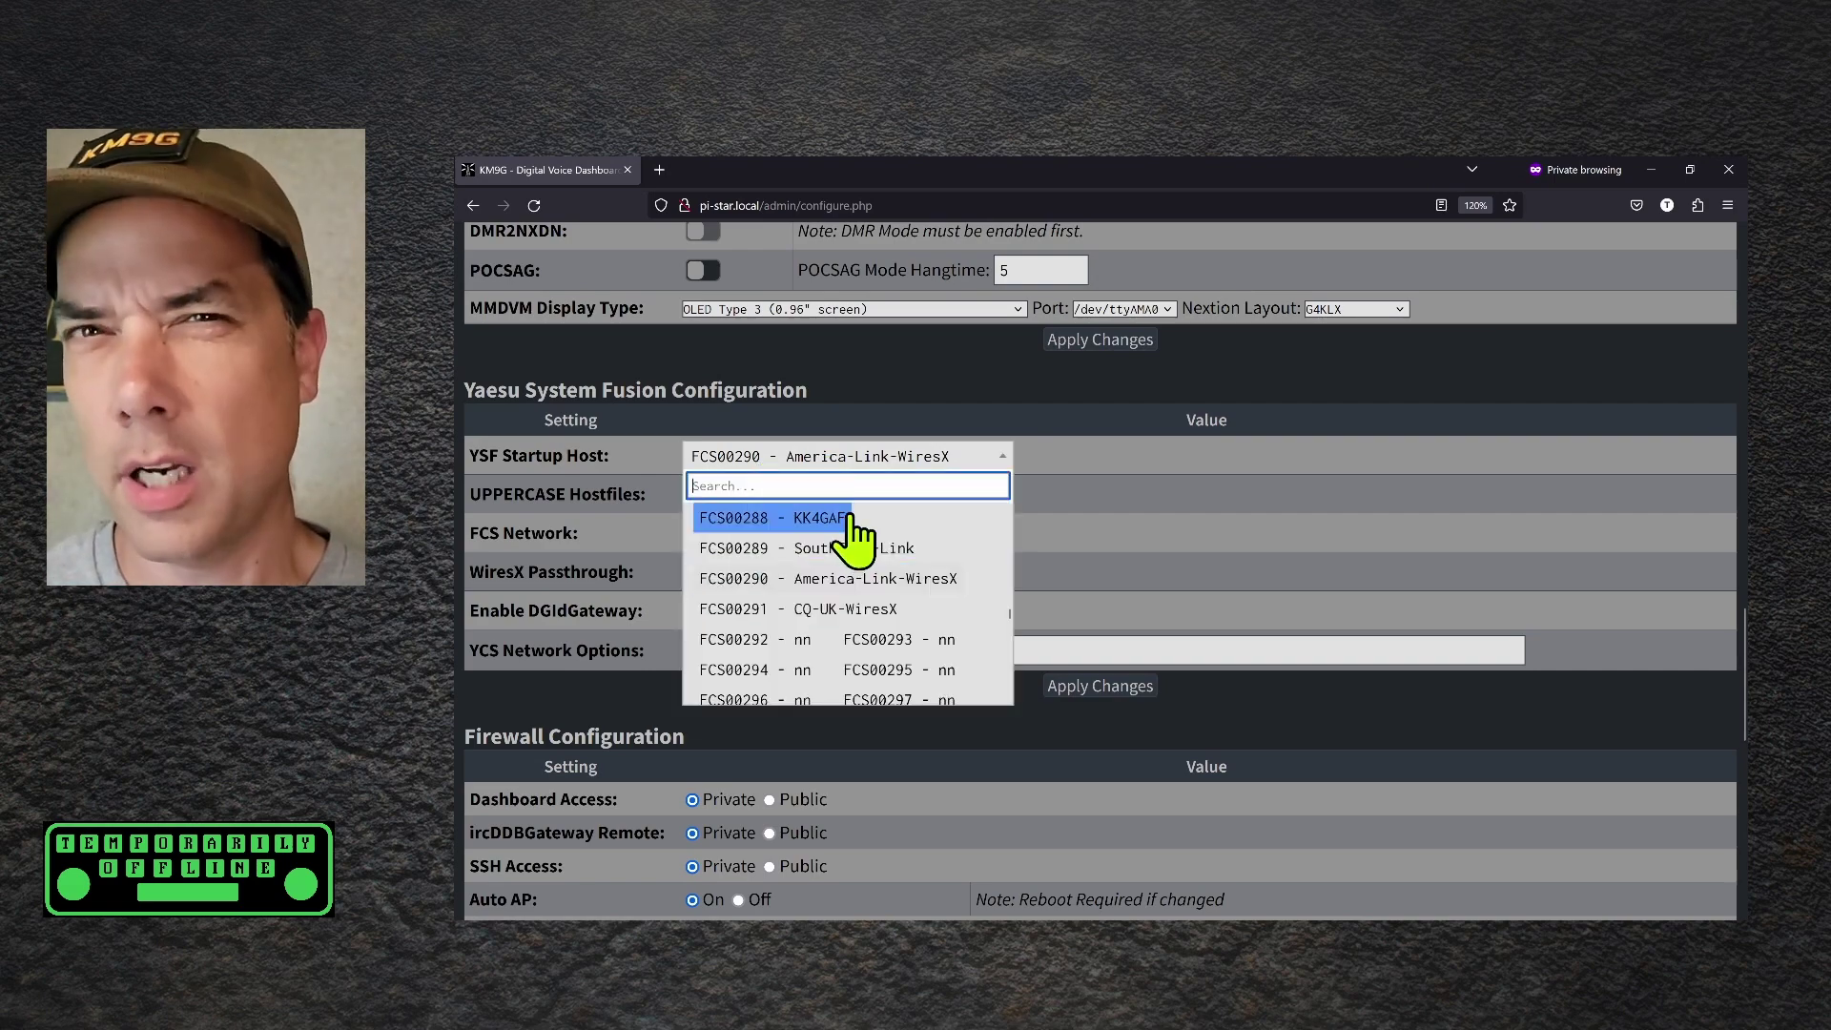
type("TOA")
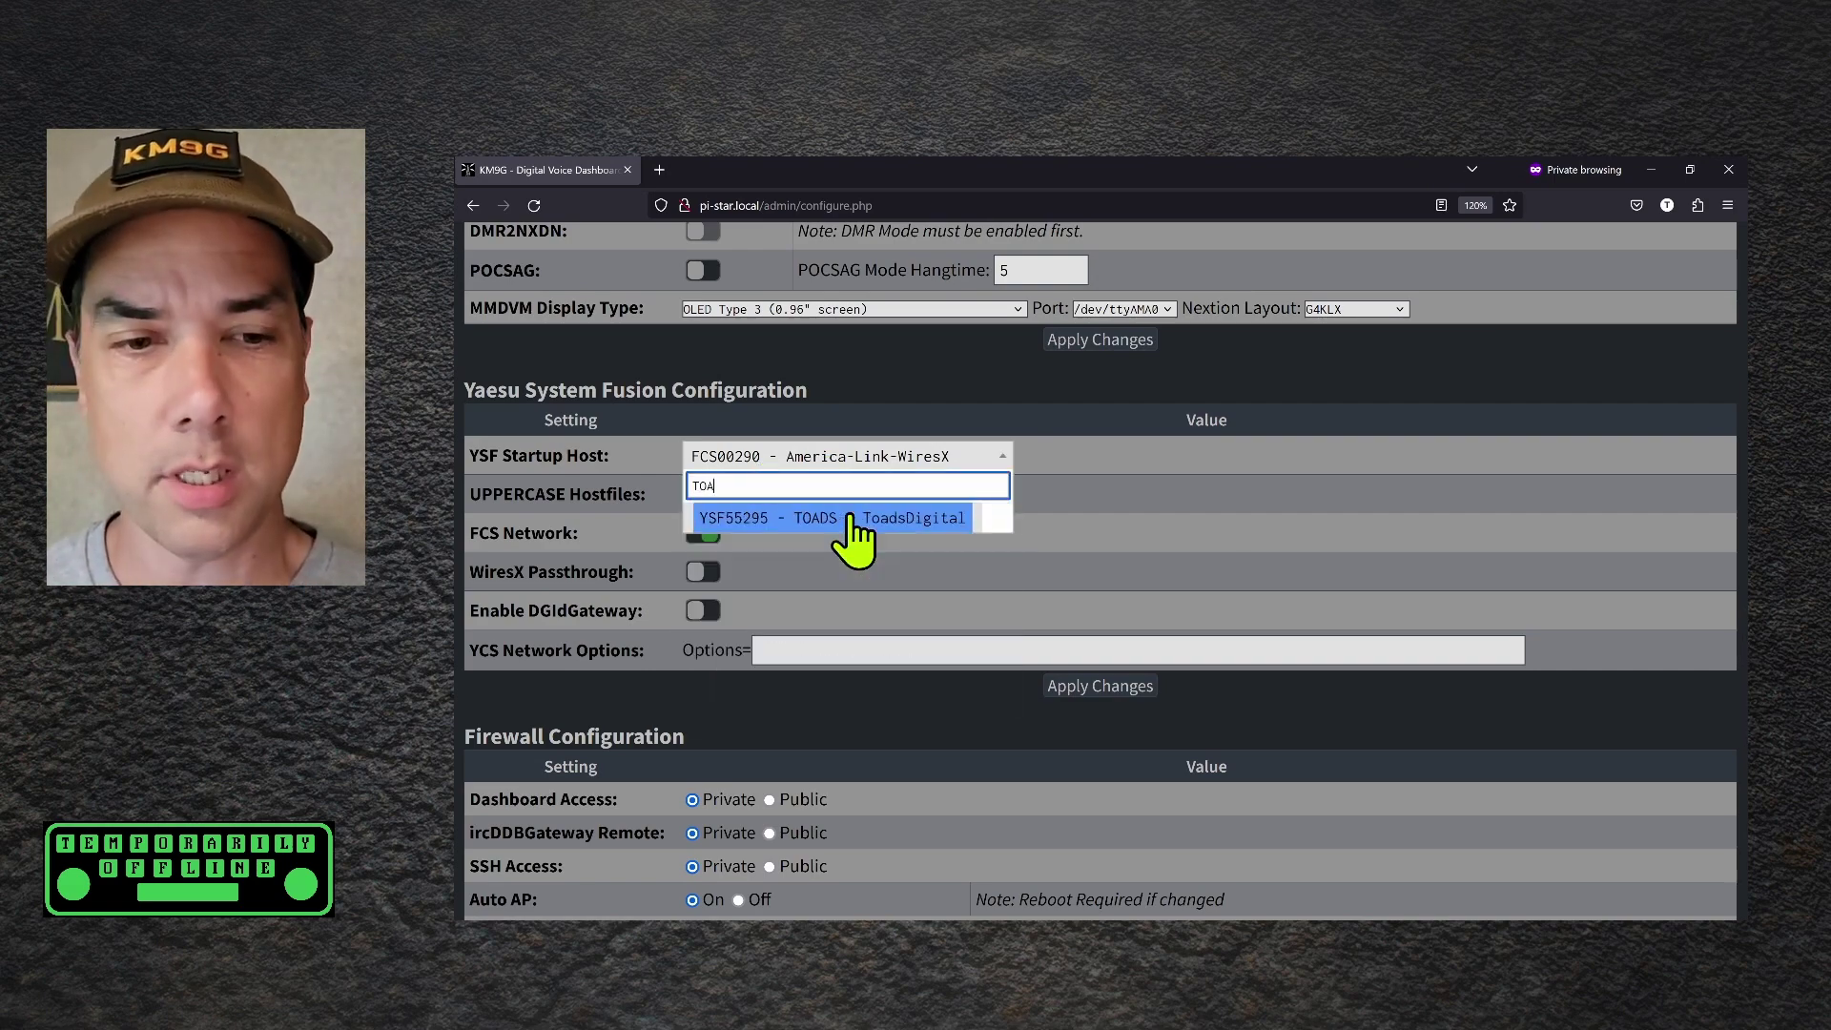
type("DS")
left_click(896, 517)
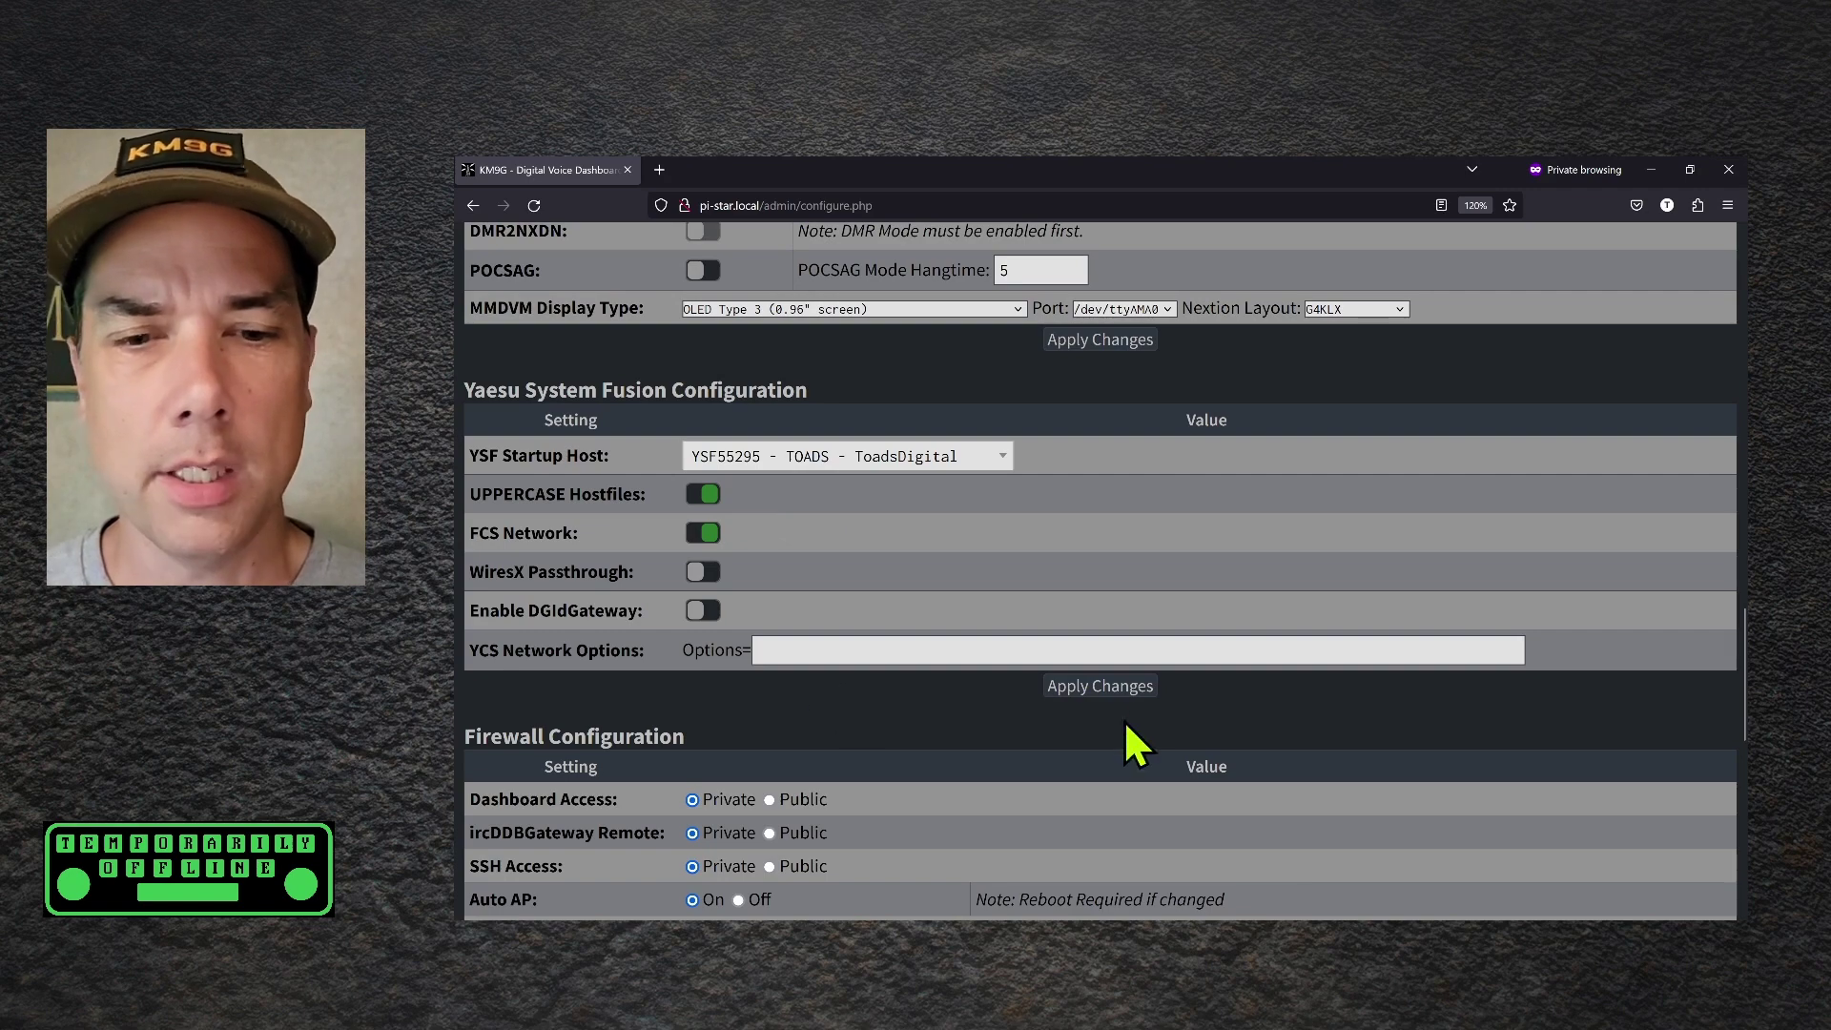
left_click(1127, 691)
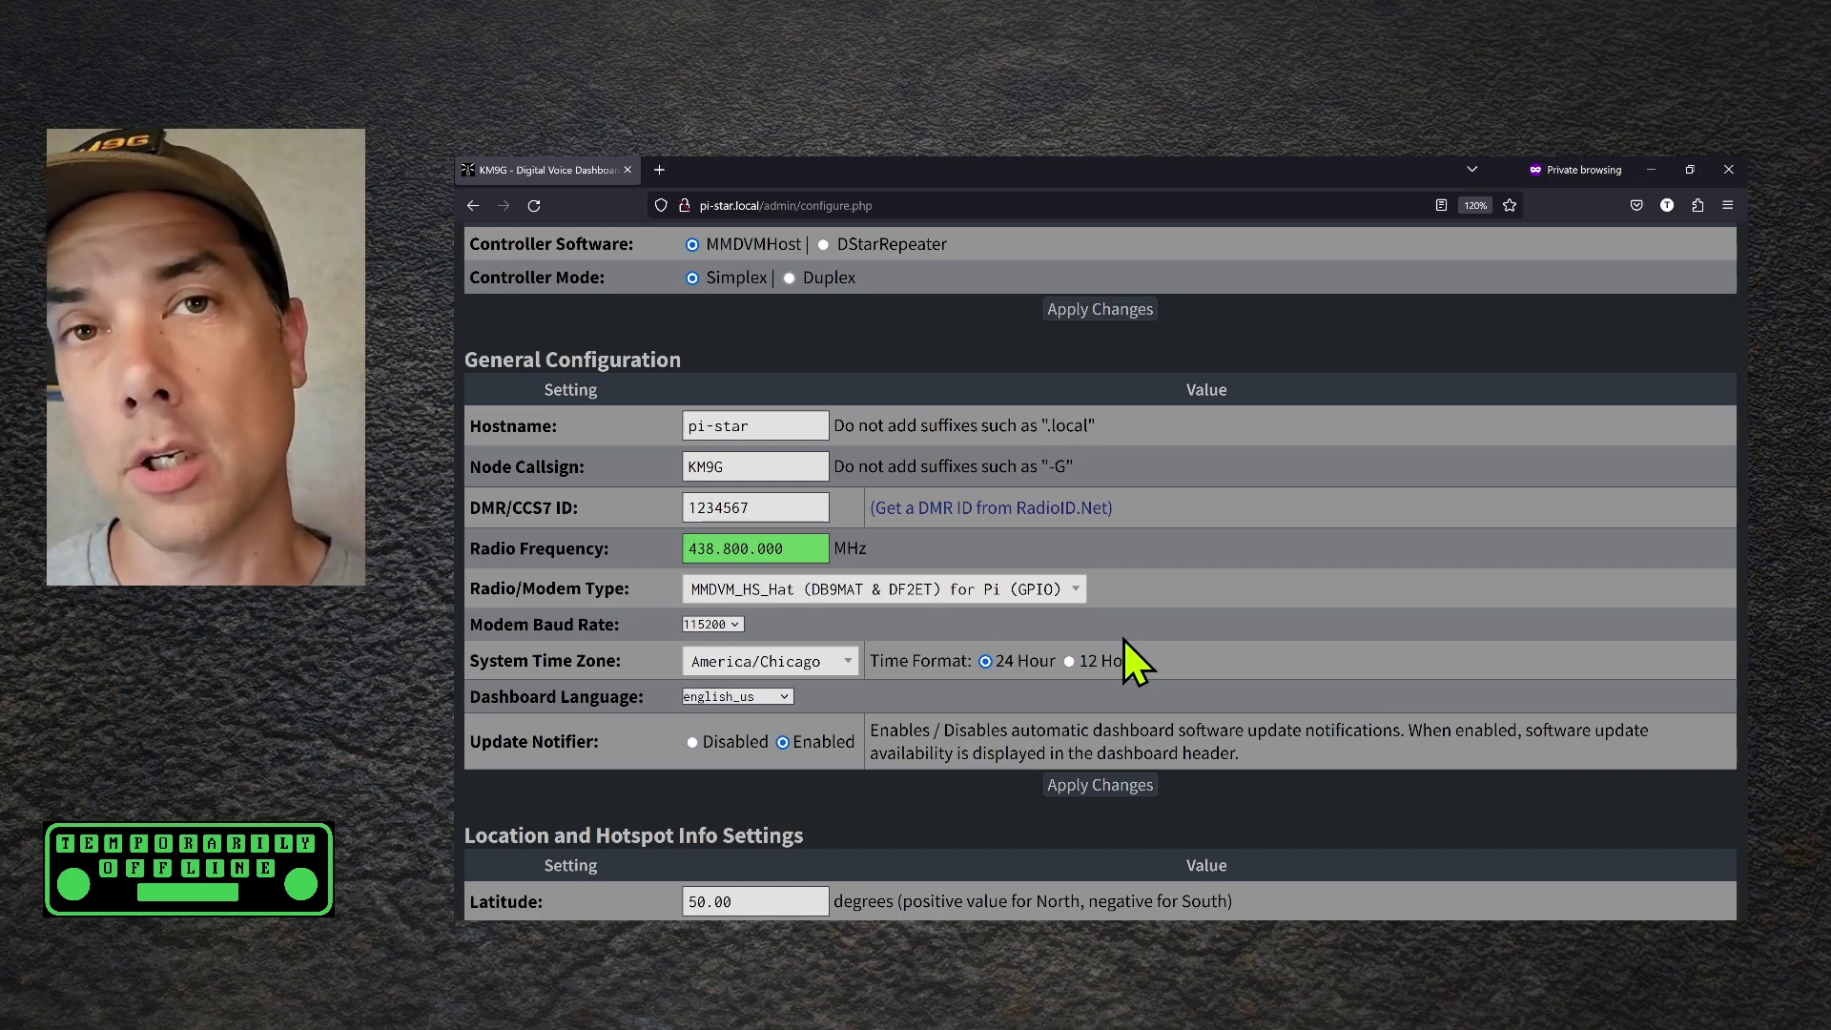
Replace the placeholder DMR/CCS7 ID with the operator's own DMR ID, apply, then go to Admin
left_click_drag(811, 507, 644, 505)
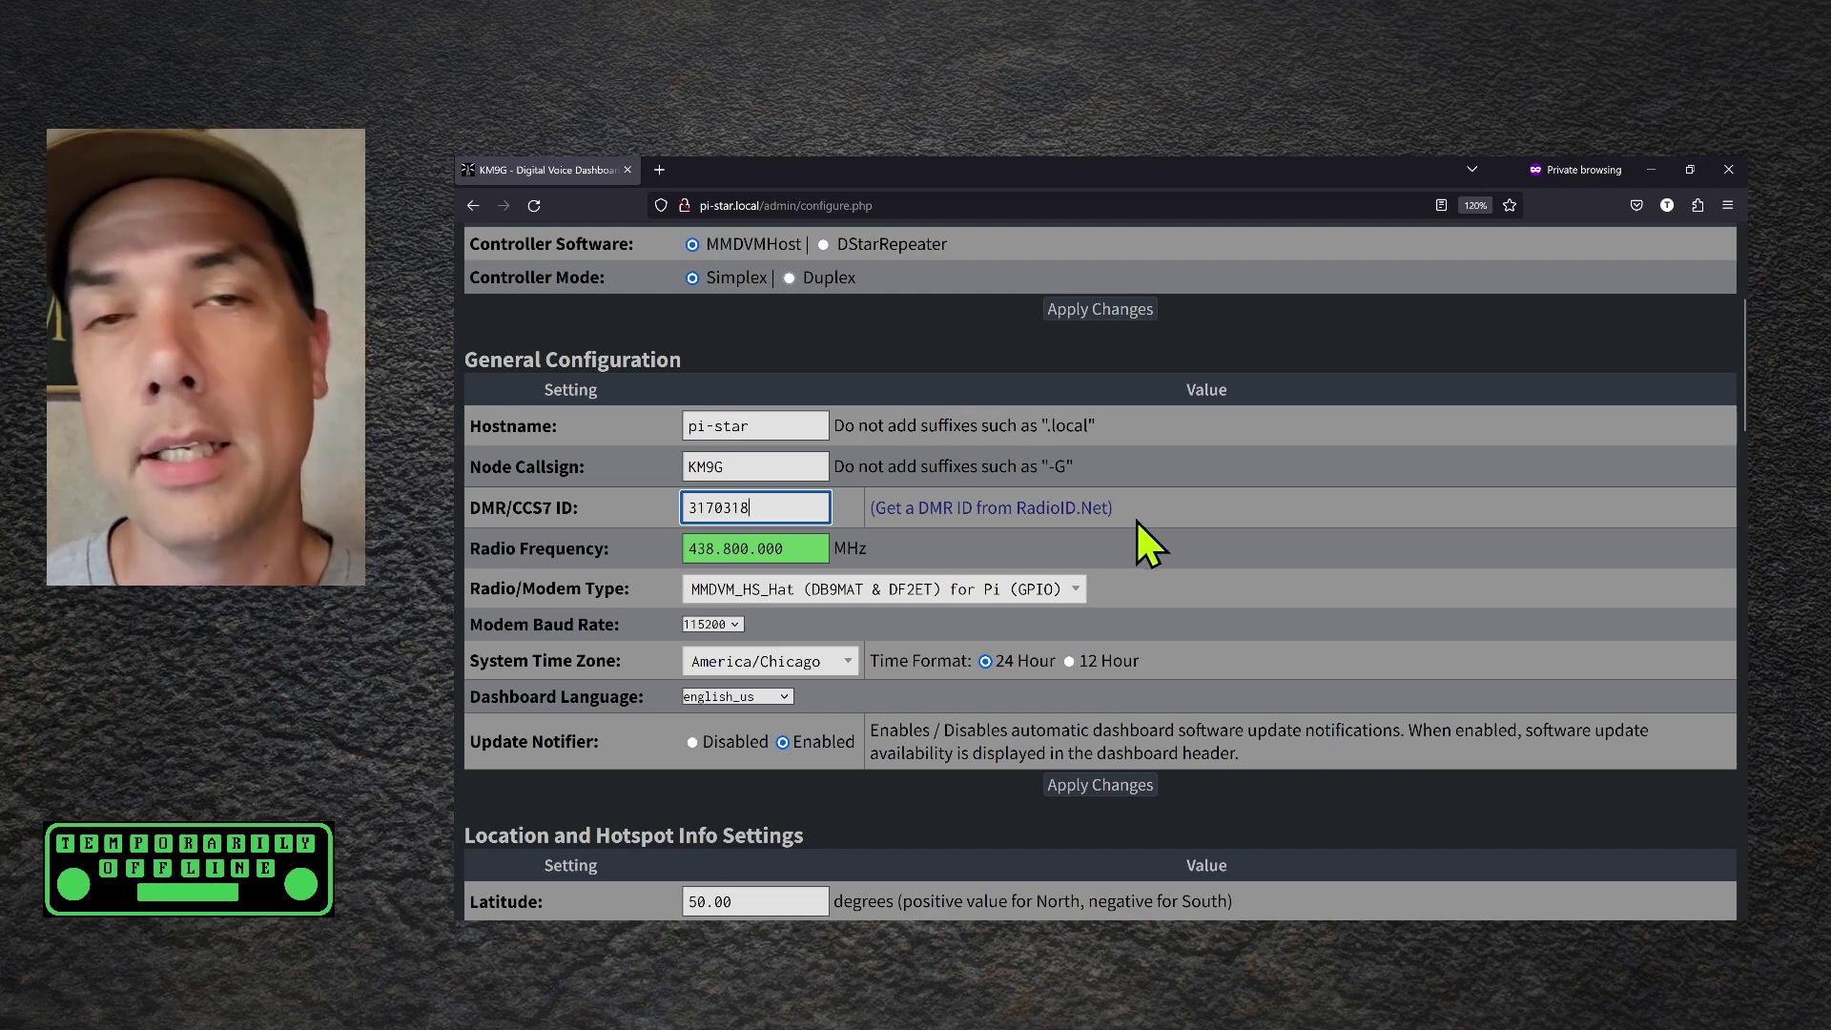
scroll(1296, 520, "down", 1)
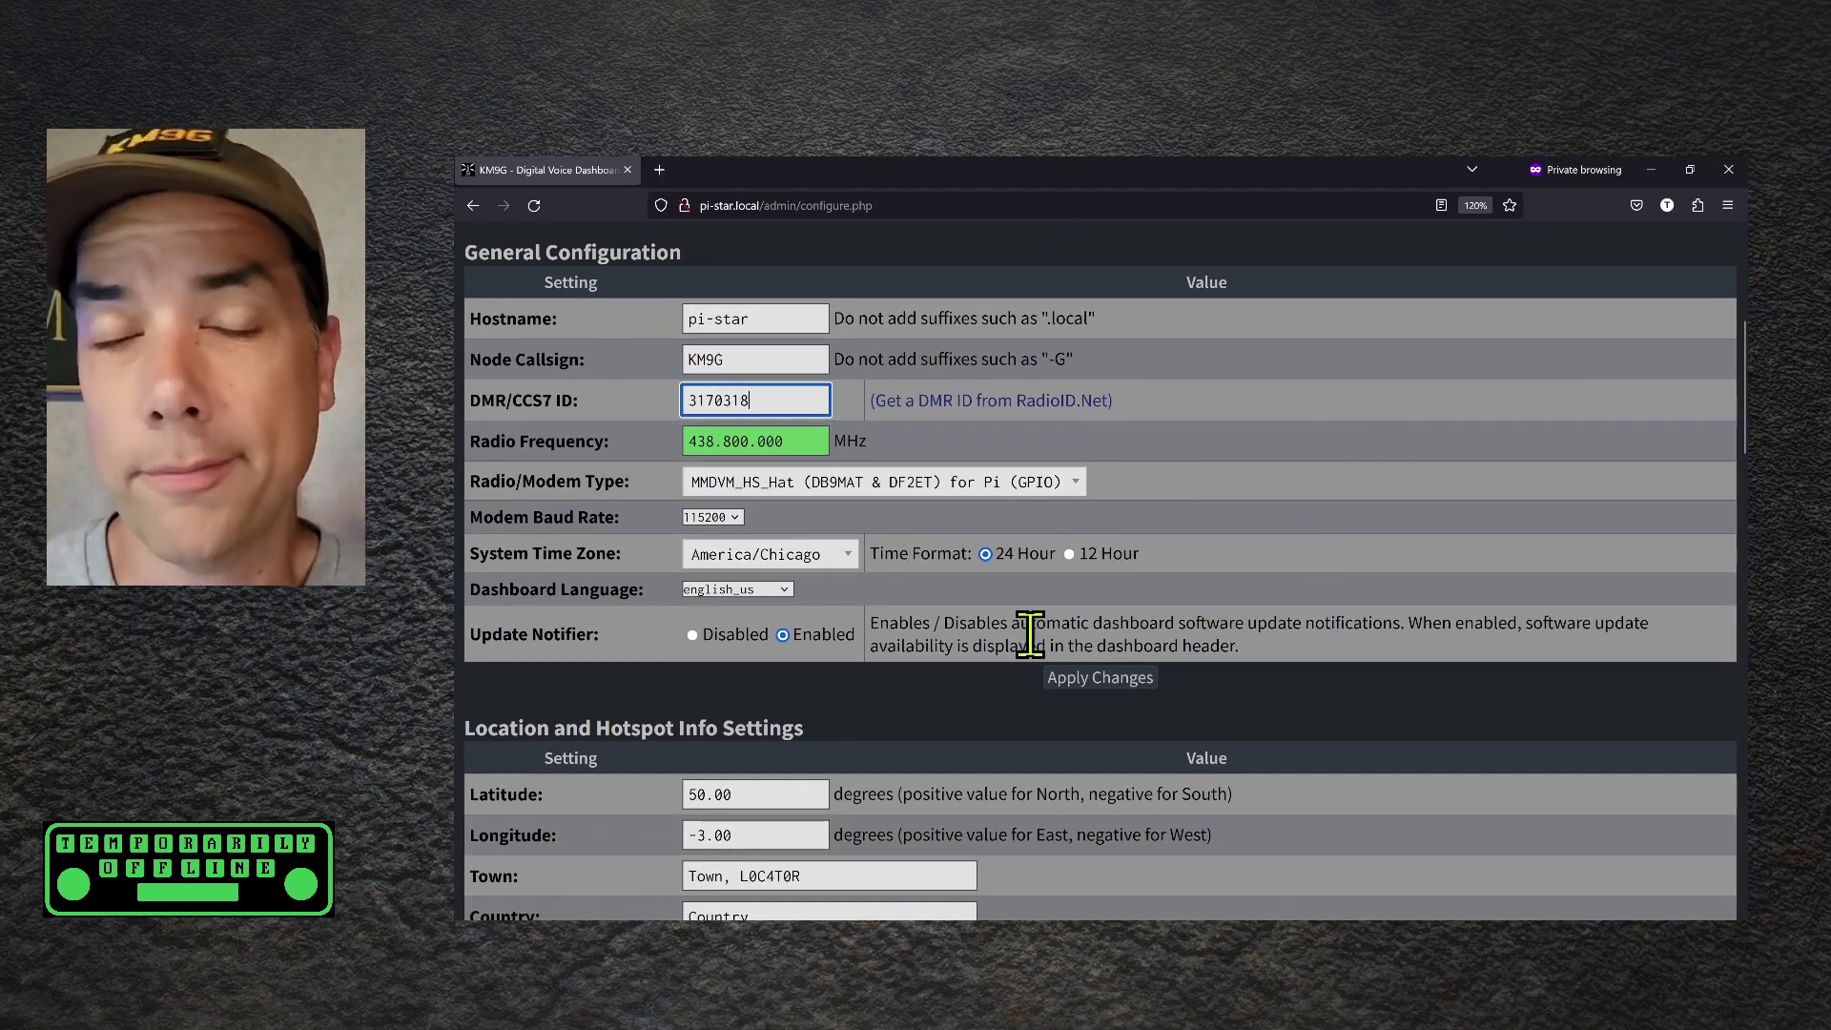
left_click(1087, 679)
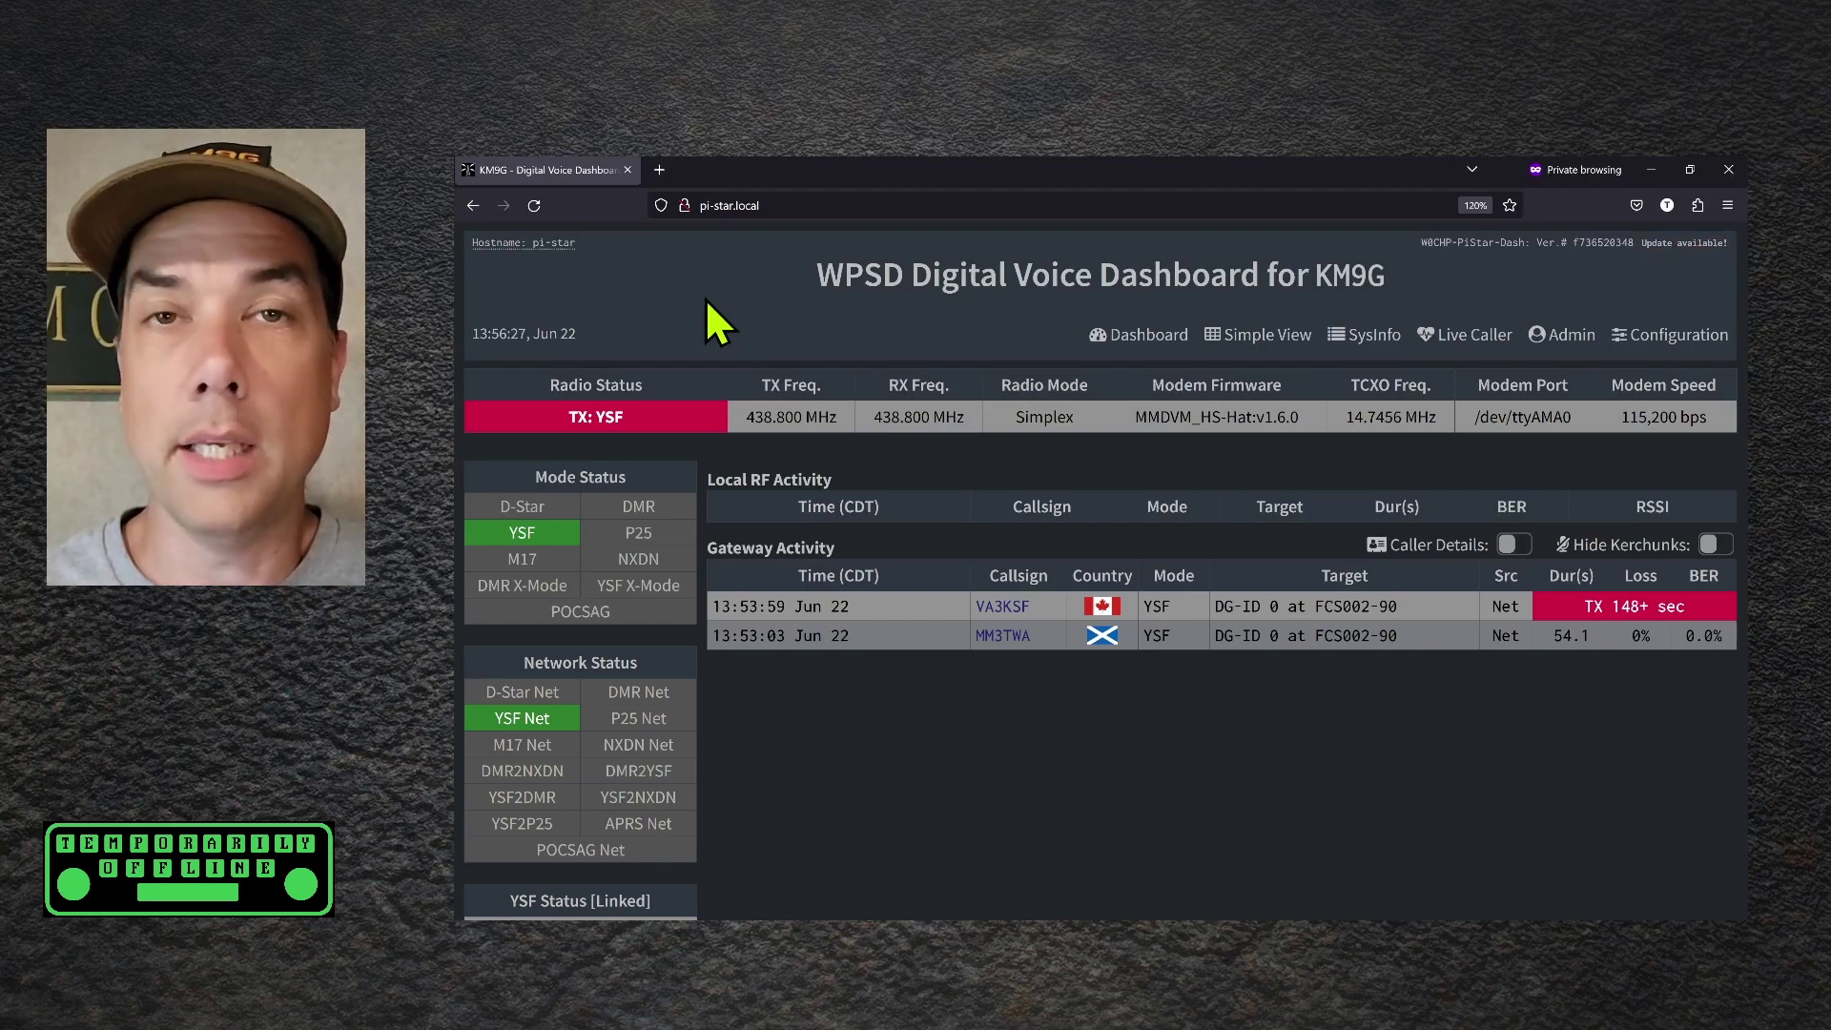
left_click(1642, 337)
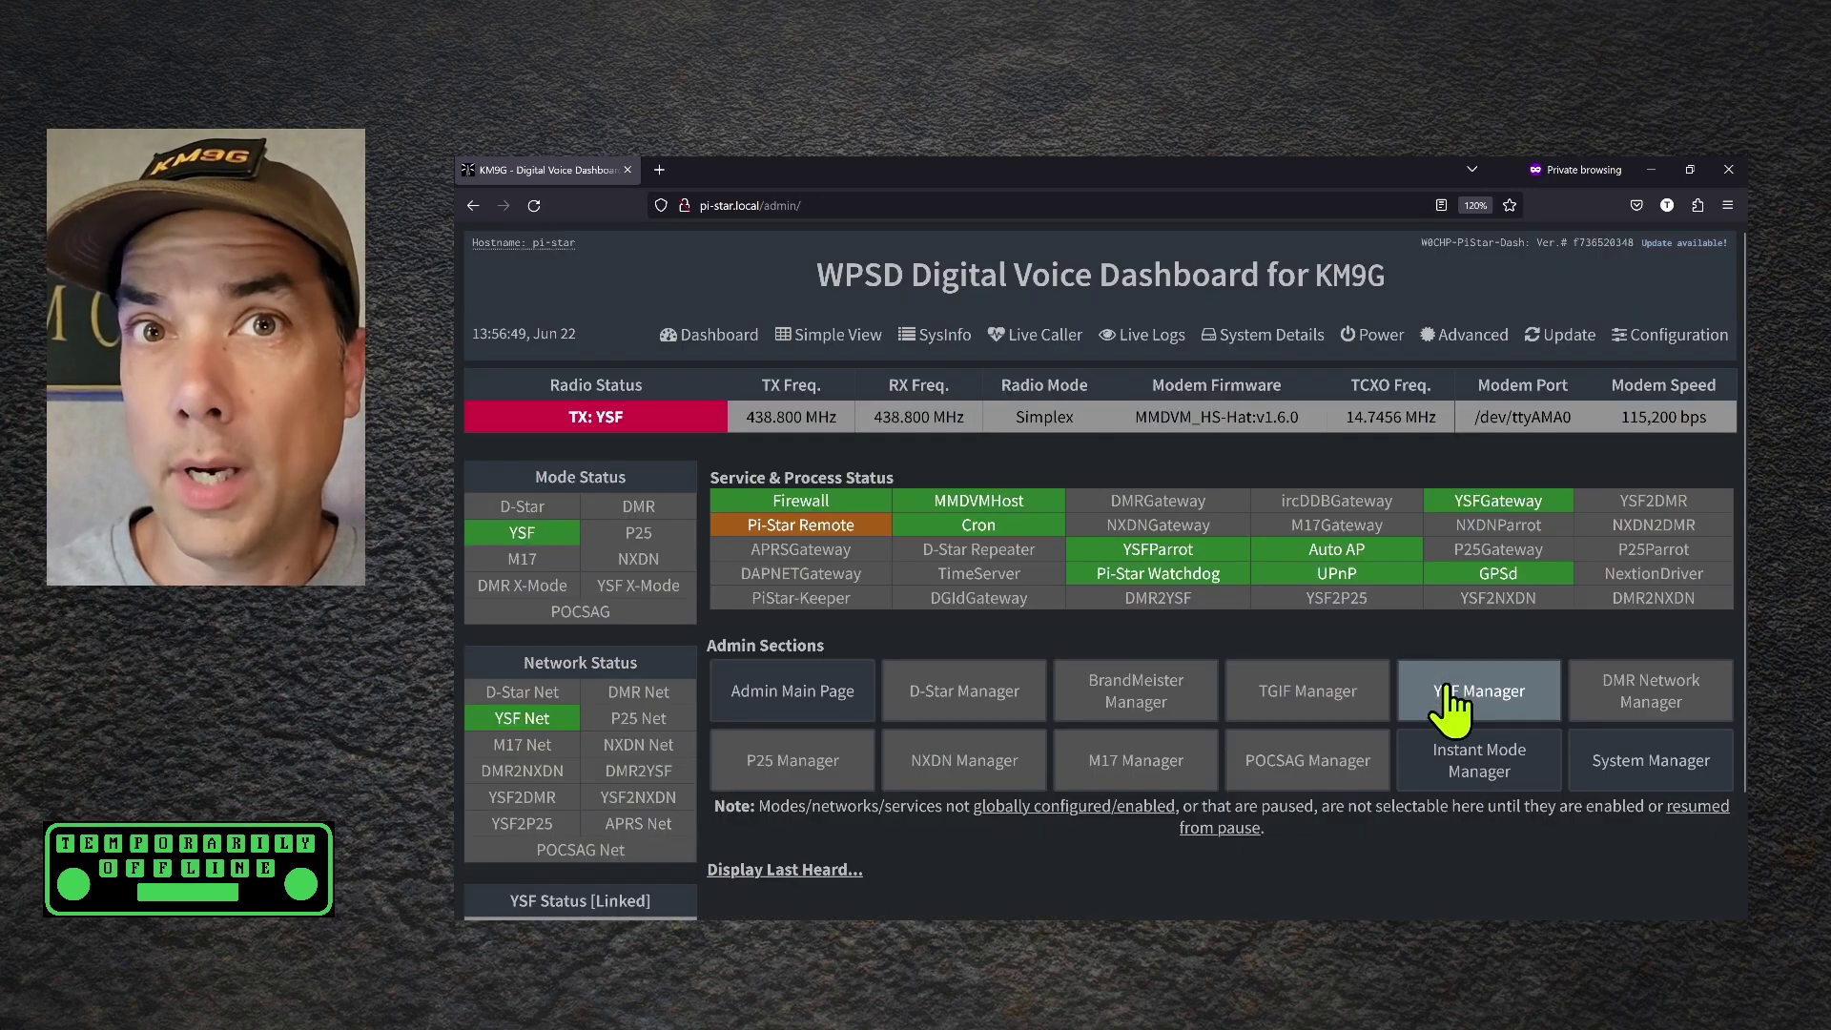
Confirm in YSF Manager the link reads Linked to: TOADS (YSF55295), then return to Dashboard
left_click(1449, 696)
left_click_drag(1348, 532, 1259, 531)
left_click_drag(1114, 532, 1343, 541)
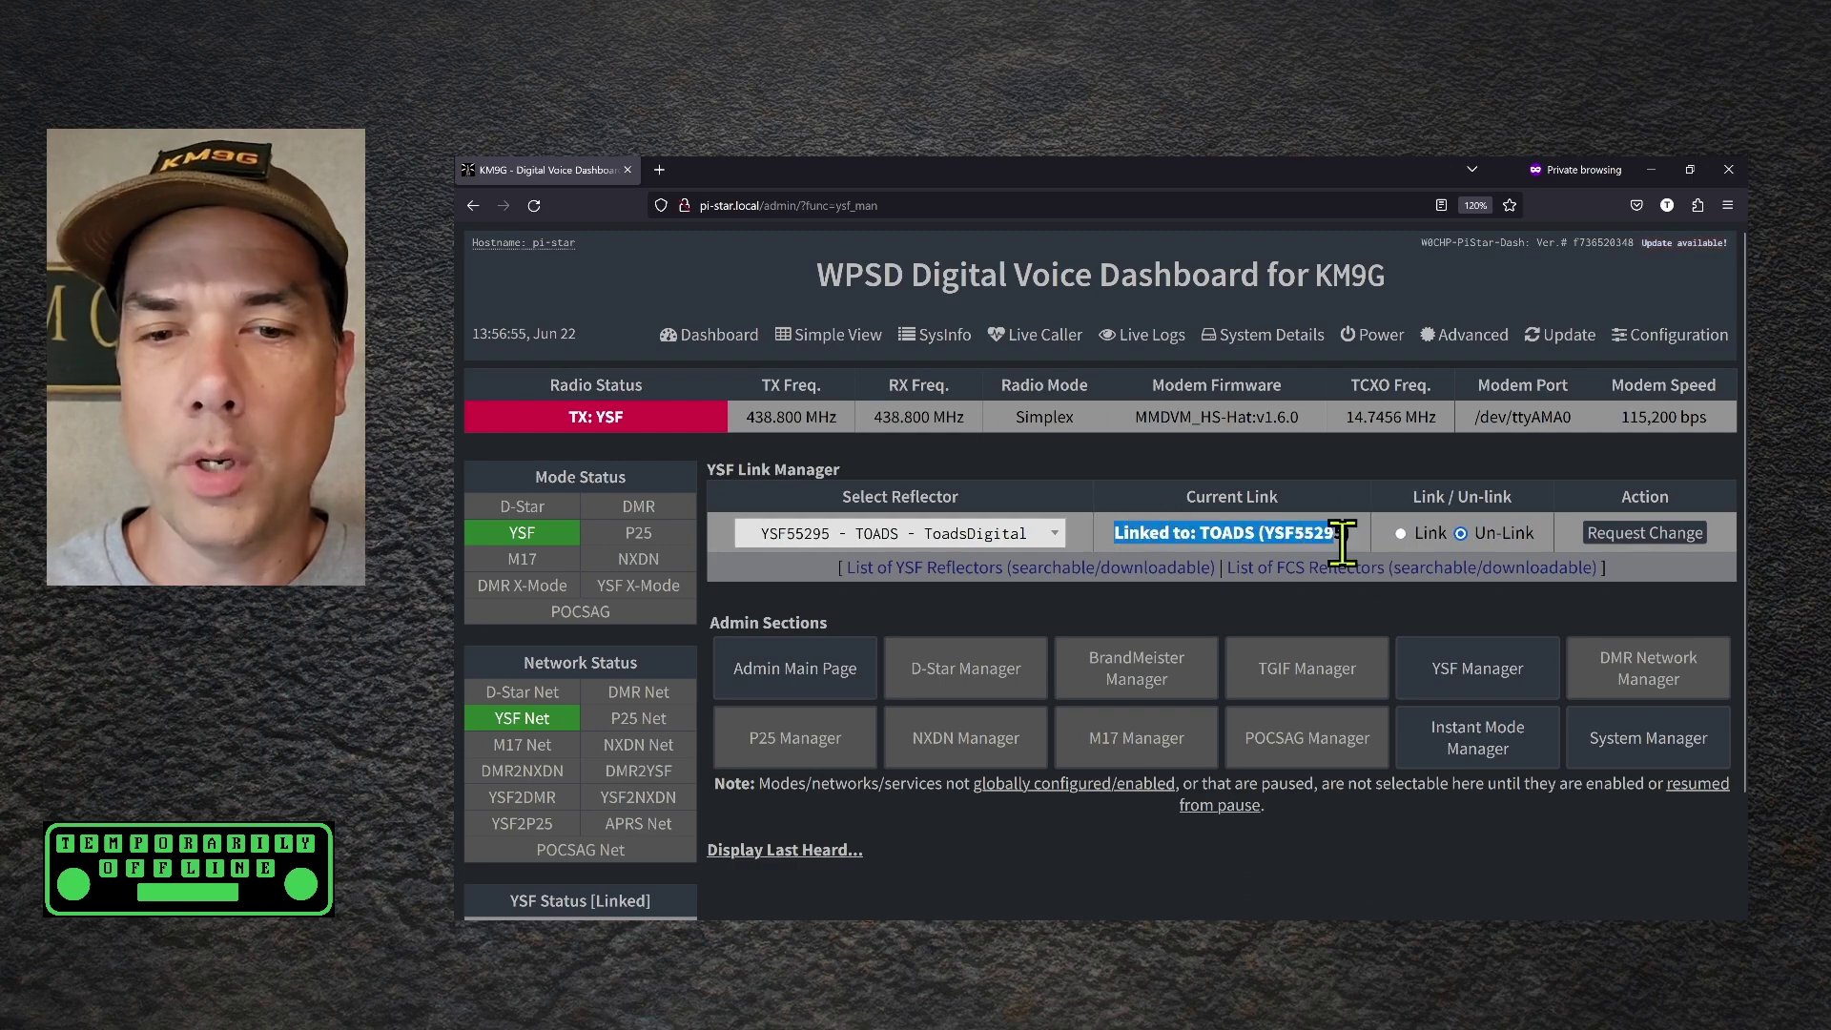
left_click(1356, 601)
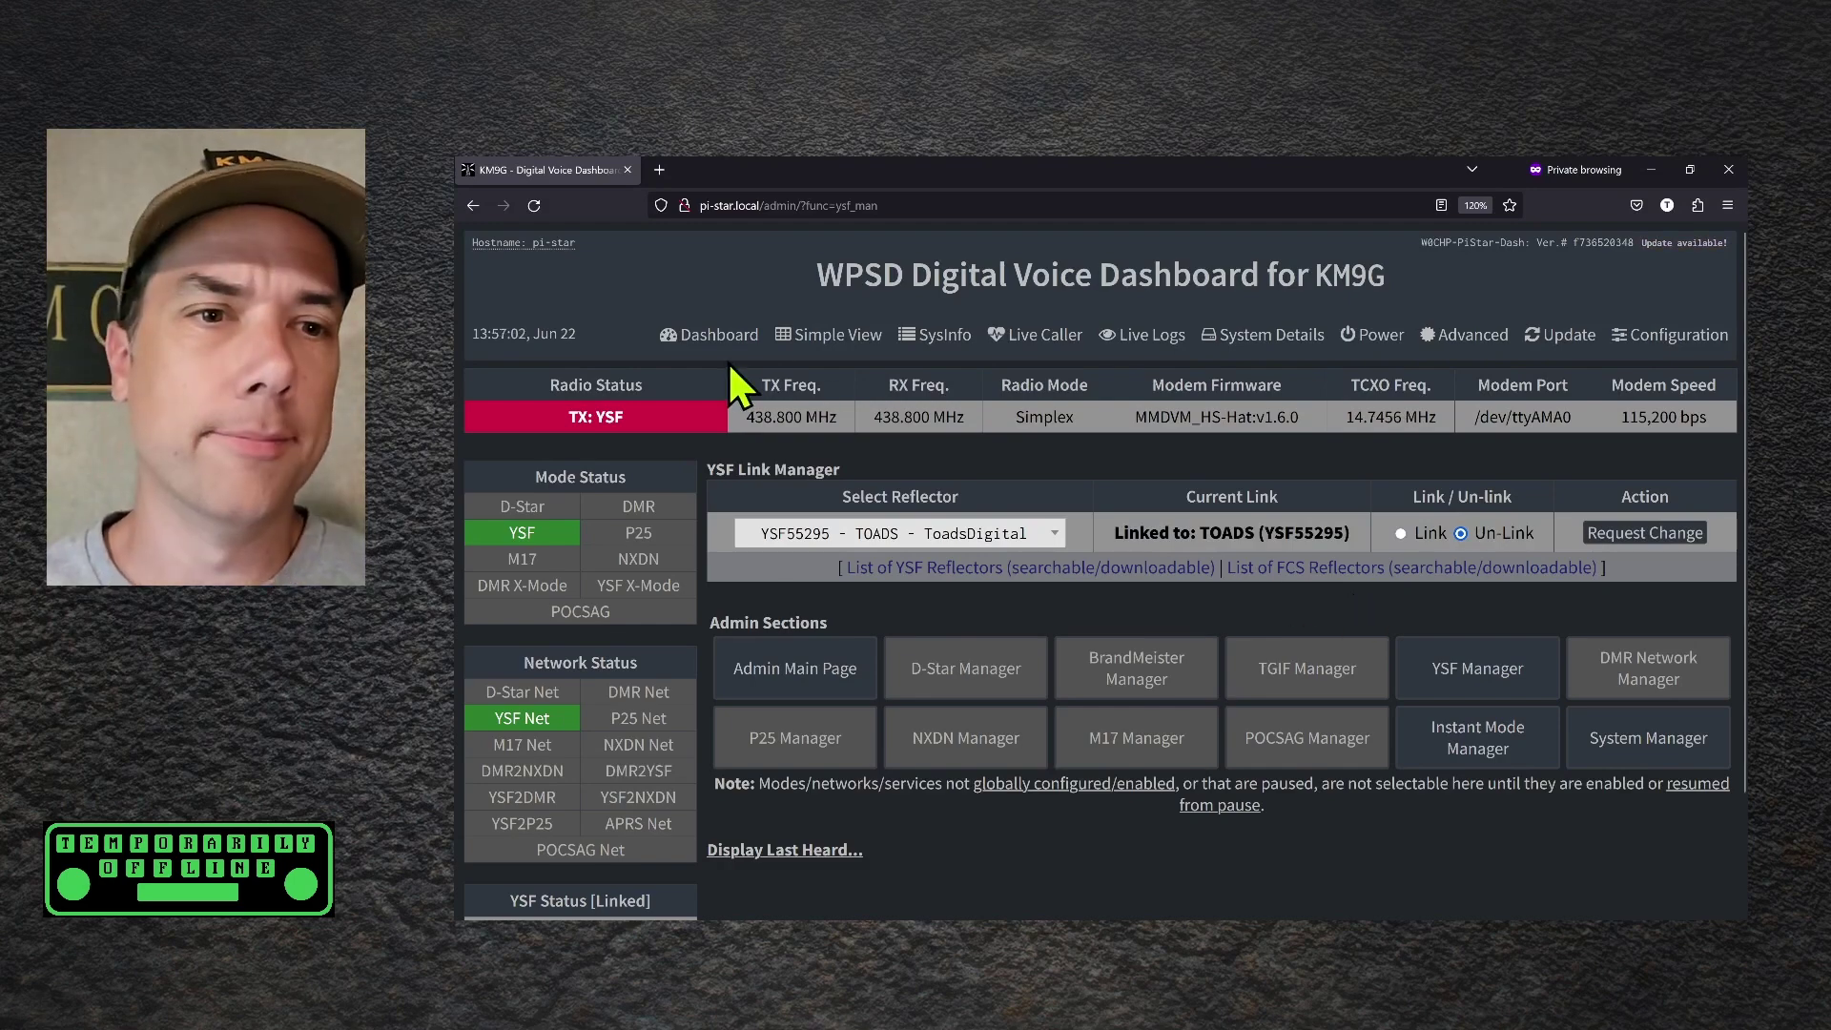
left_click(722, 340)
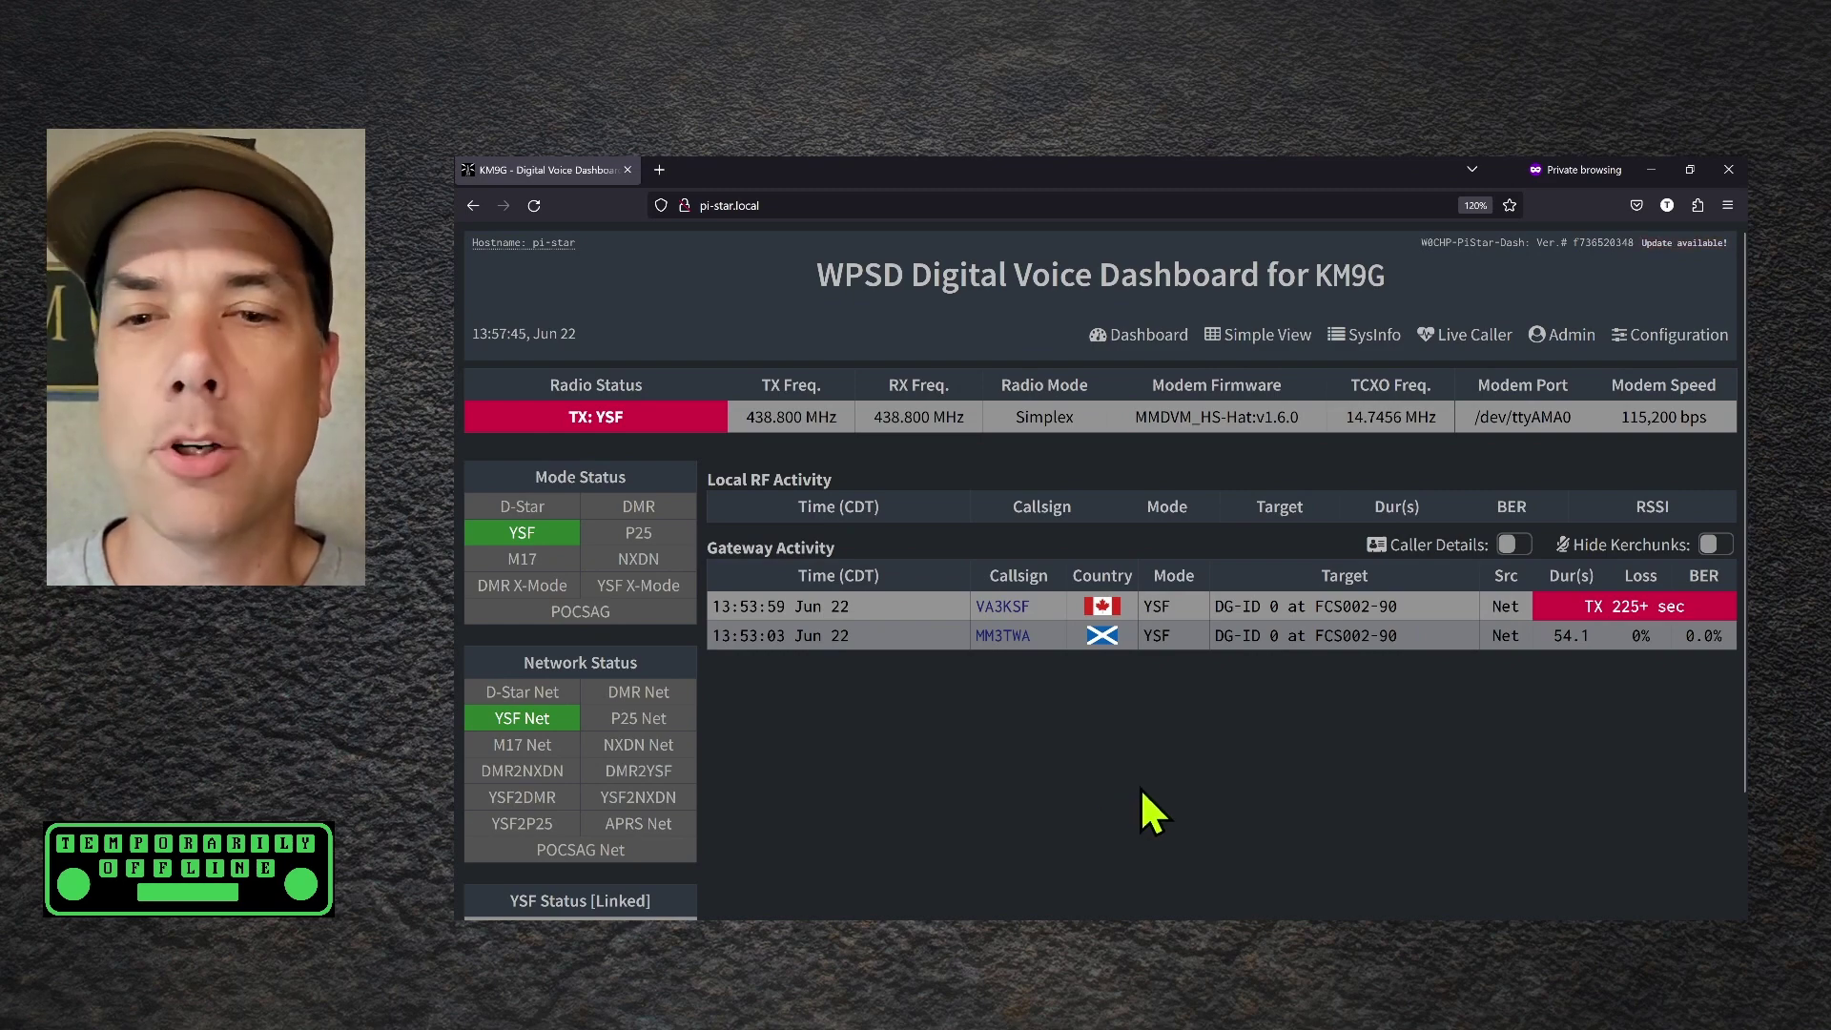
Switch to the Live Caller view to see the current YSF caller
left_click(1490, 342)
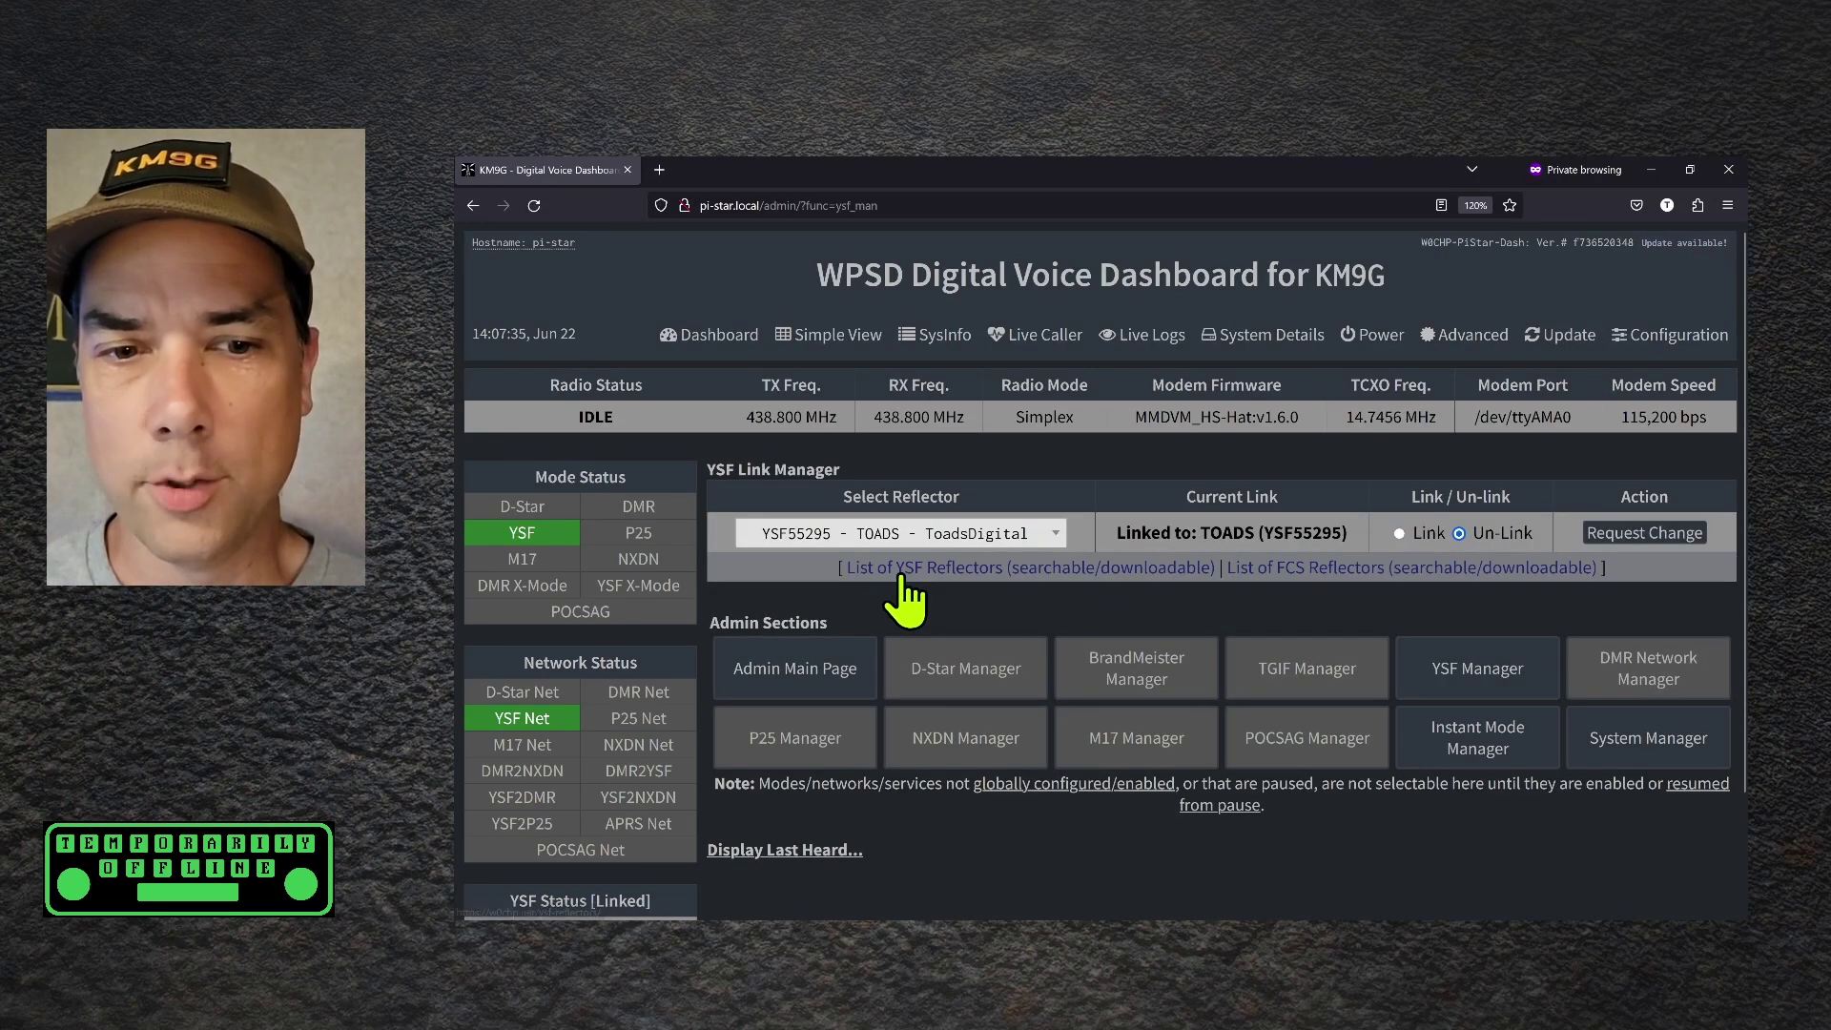
Search the reflector list for 'RV' and 'travelatv', then filter it on 'Alaba'
left_click(864, 536)
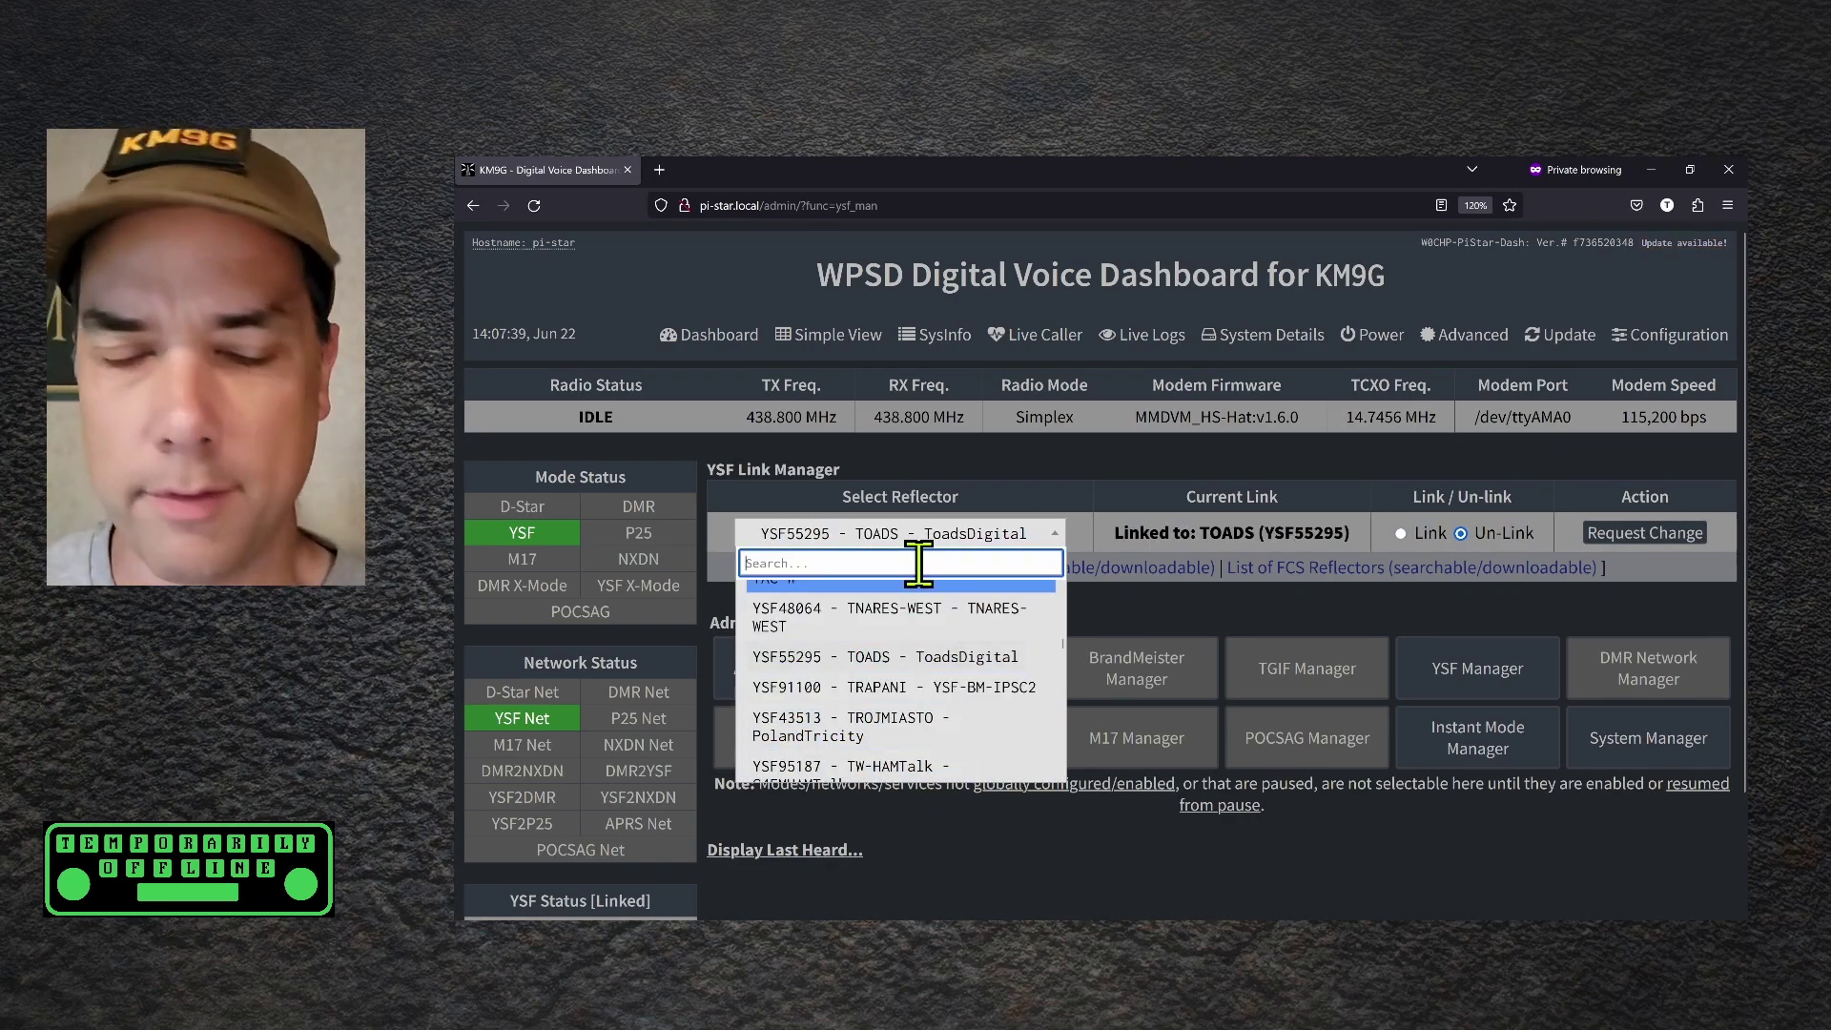
type("RV")
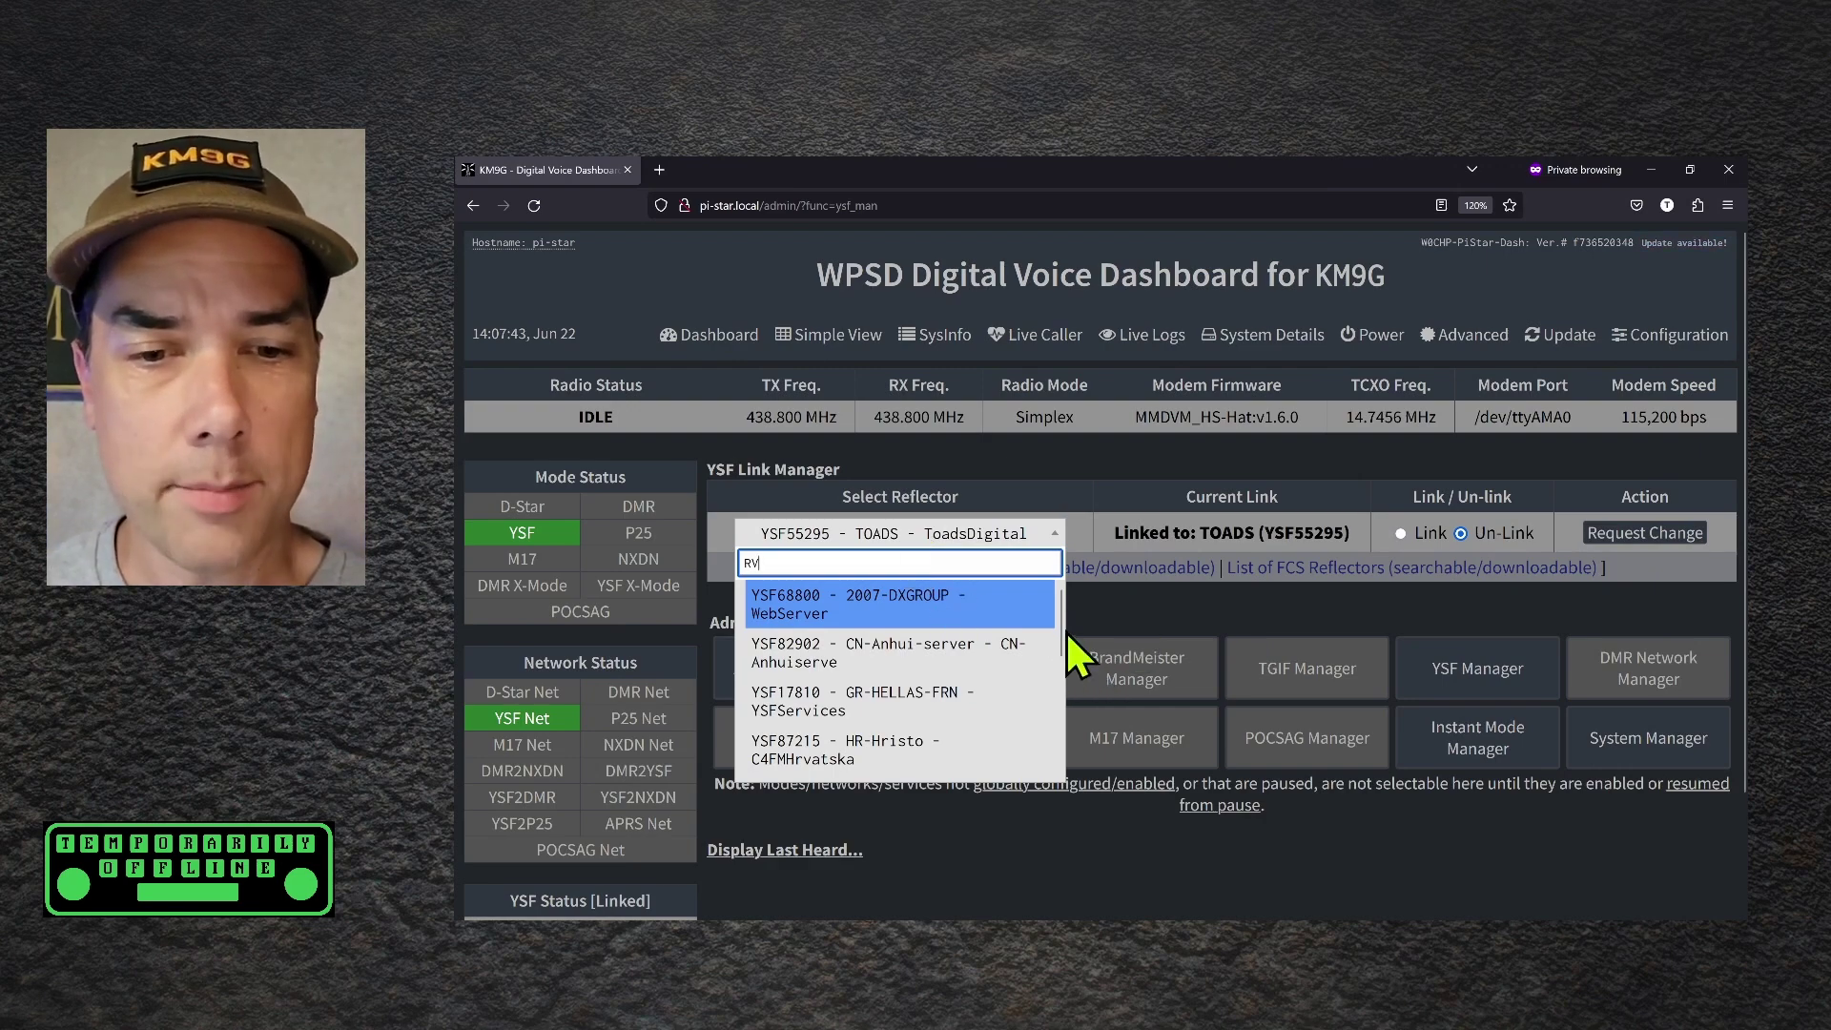
left_click_drag(1062, 632, 1064, 703)
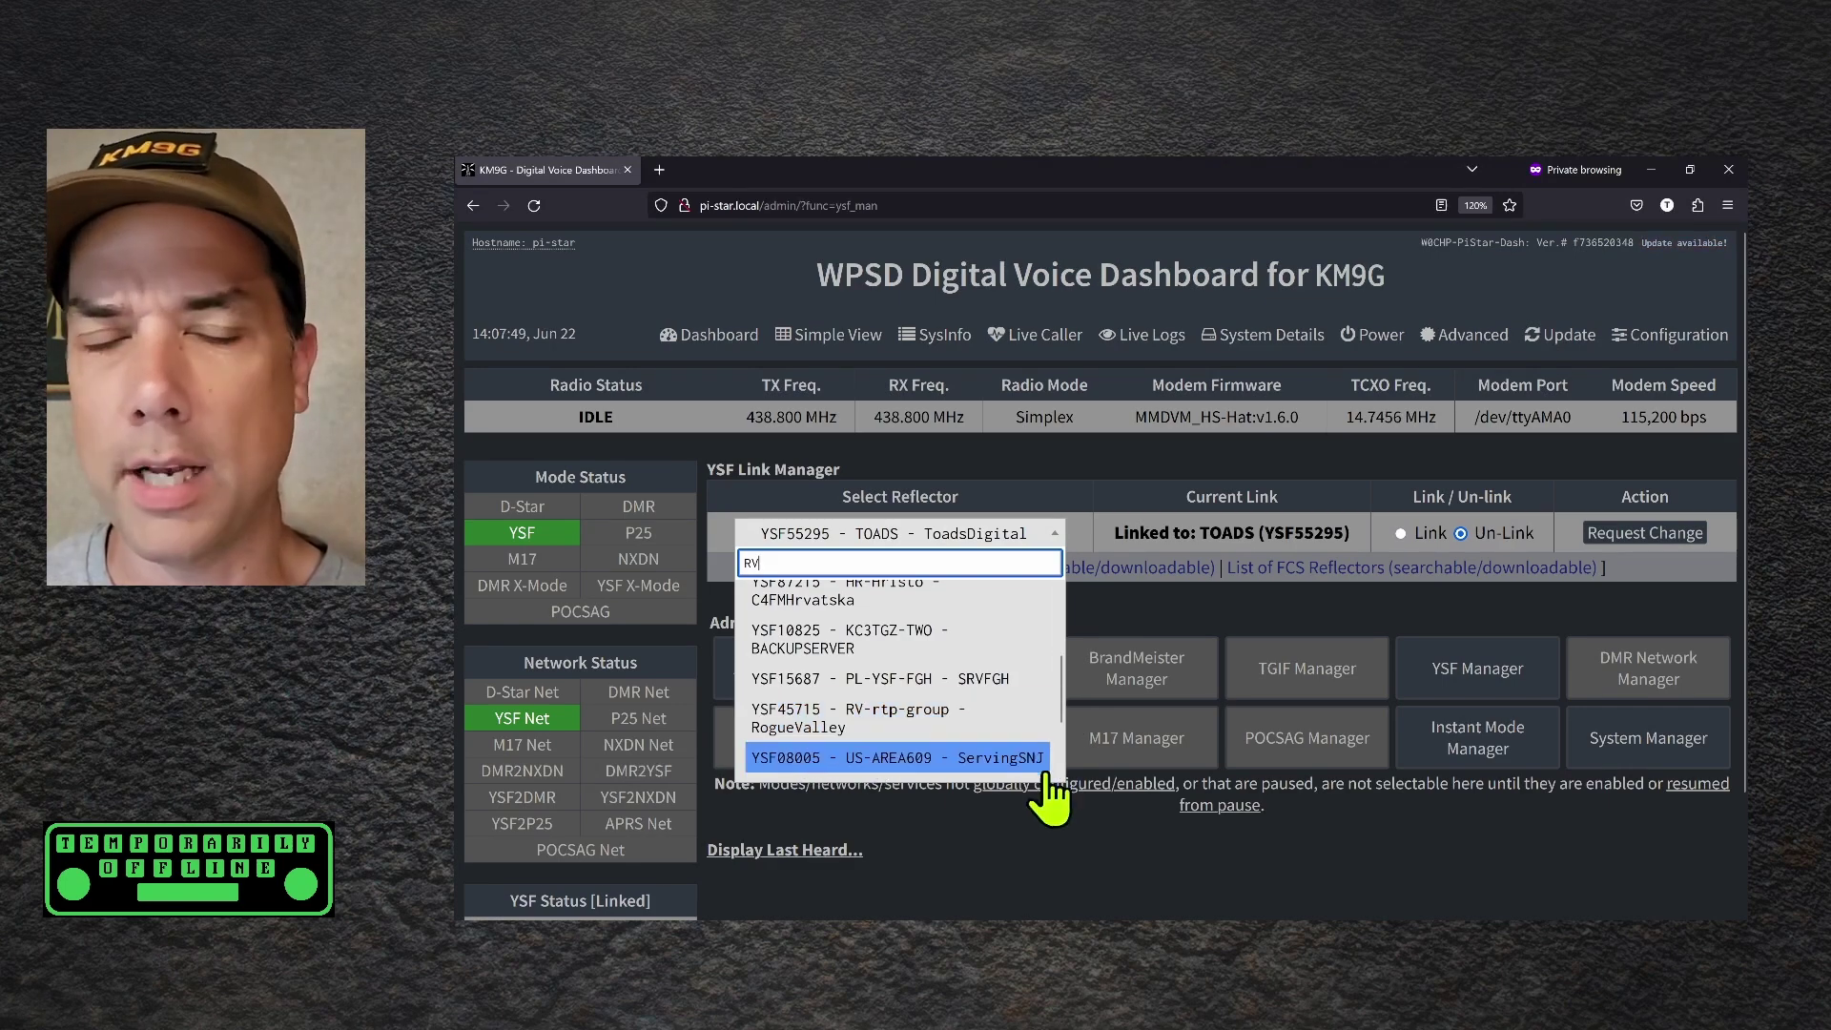
left_click_drag(1060, 690, 1064, 736)
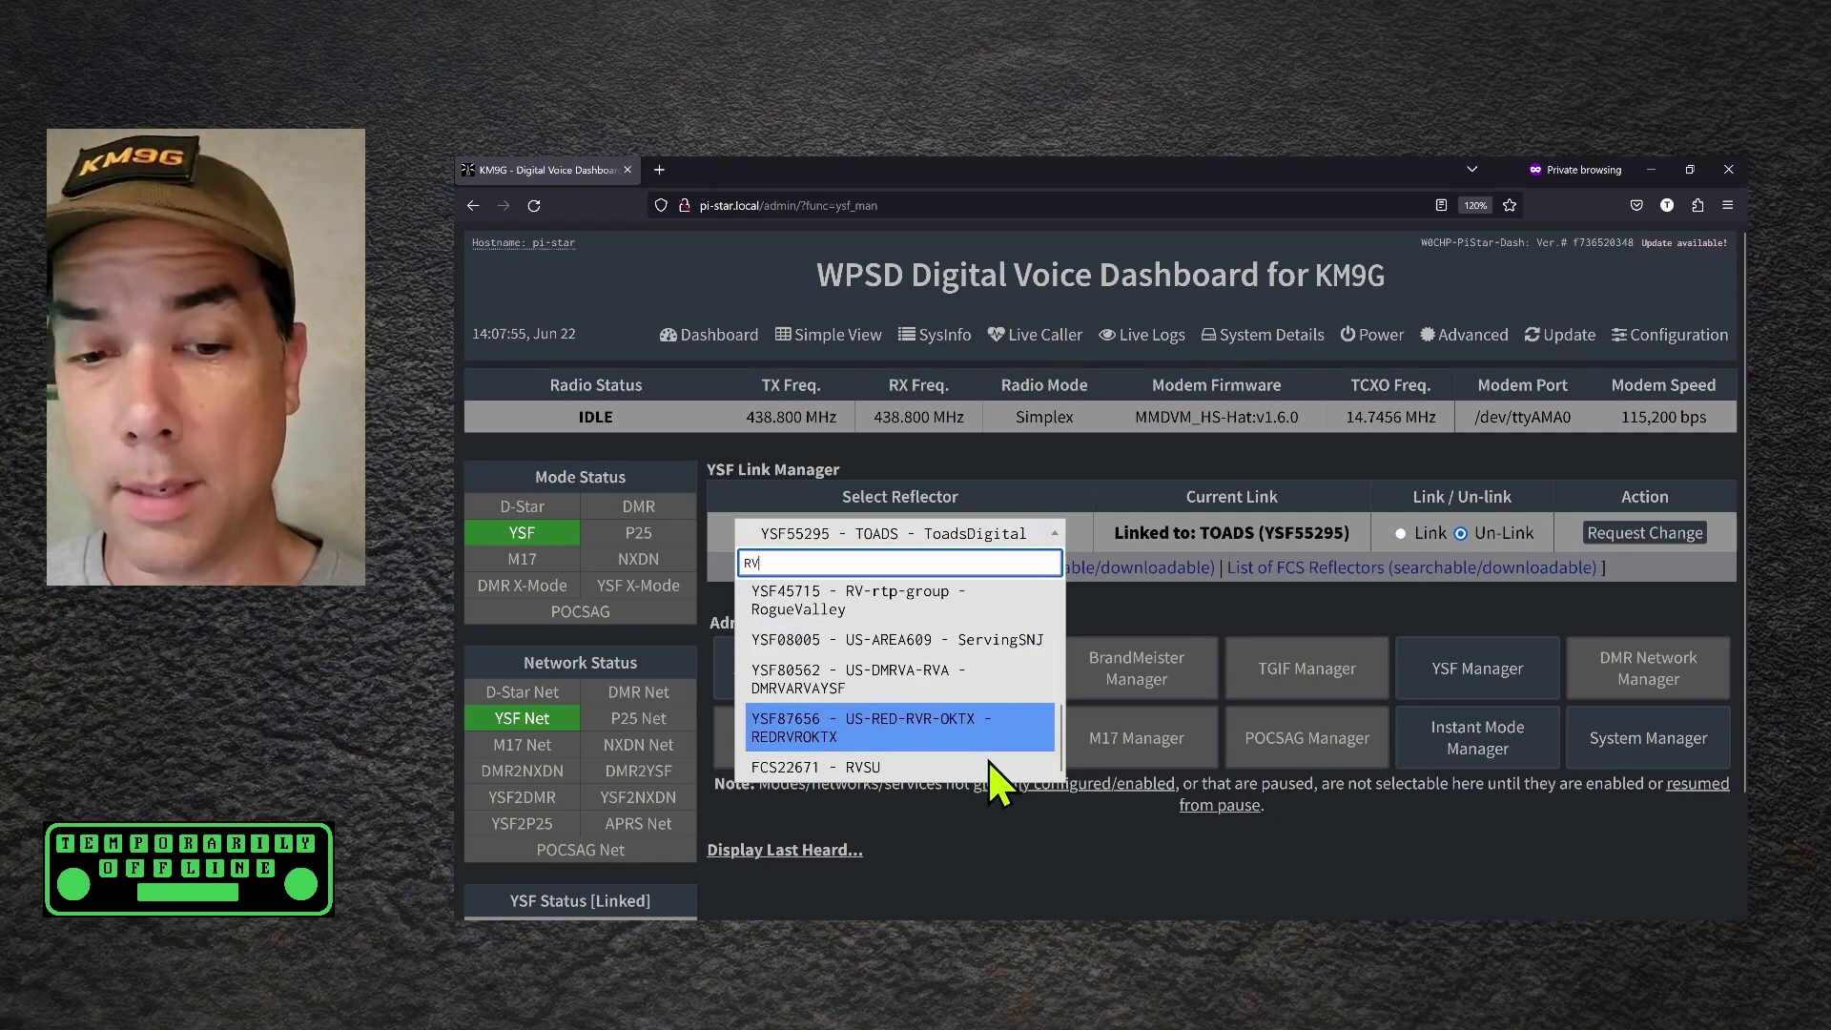
key("BackSpace")
key("BackSpace")
type("trave")
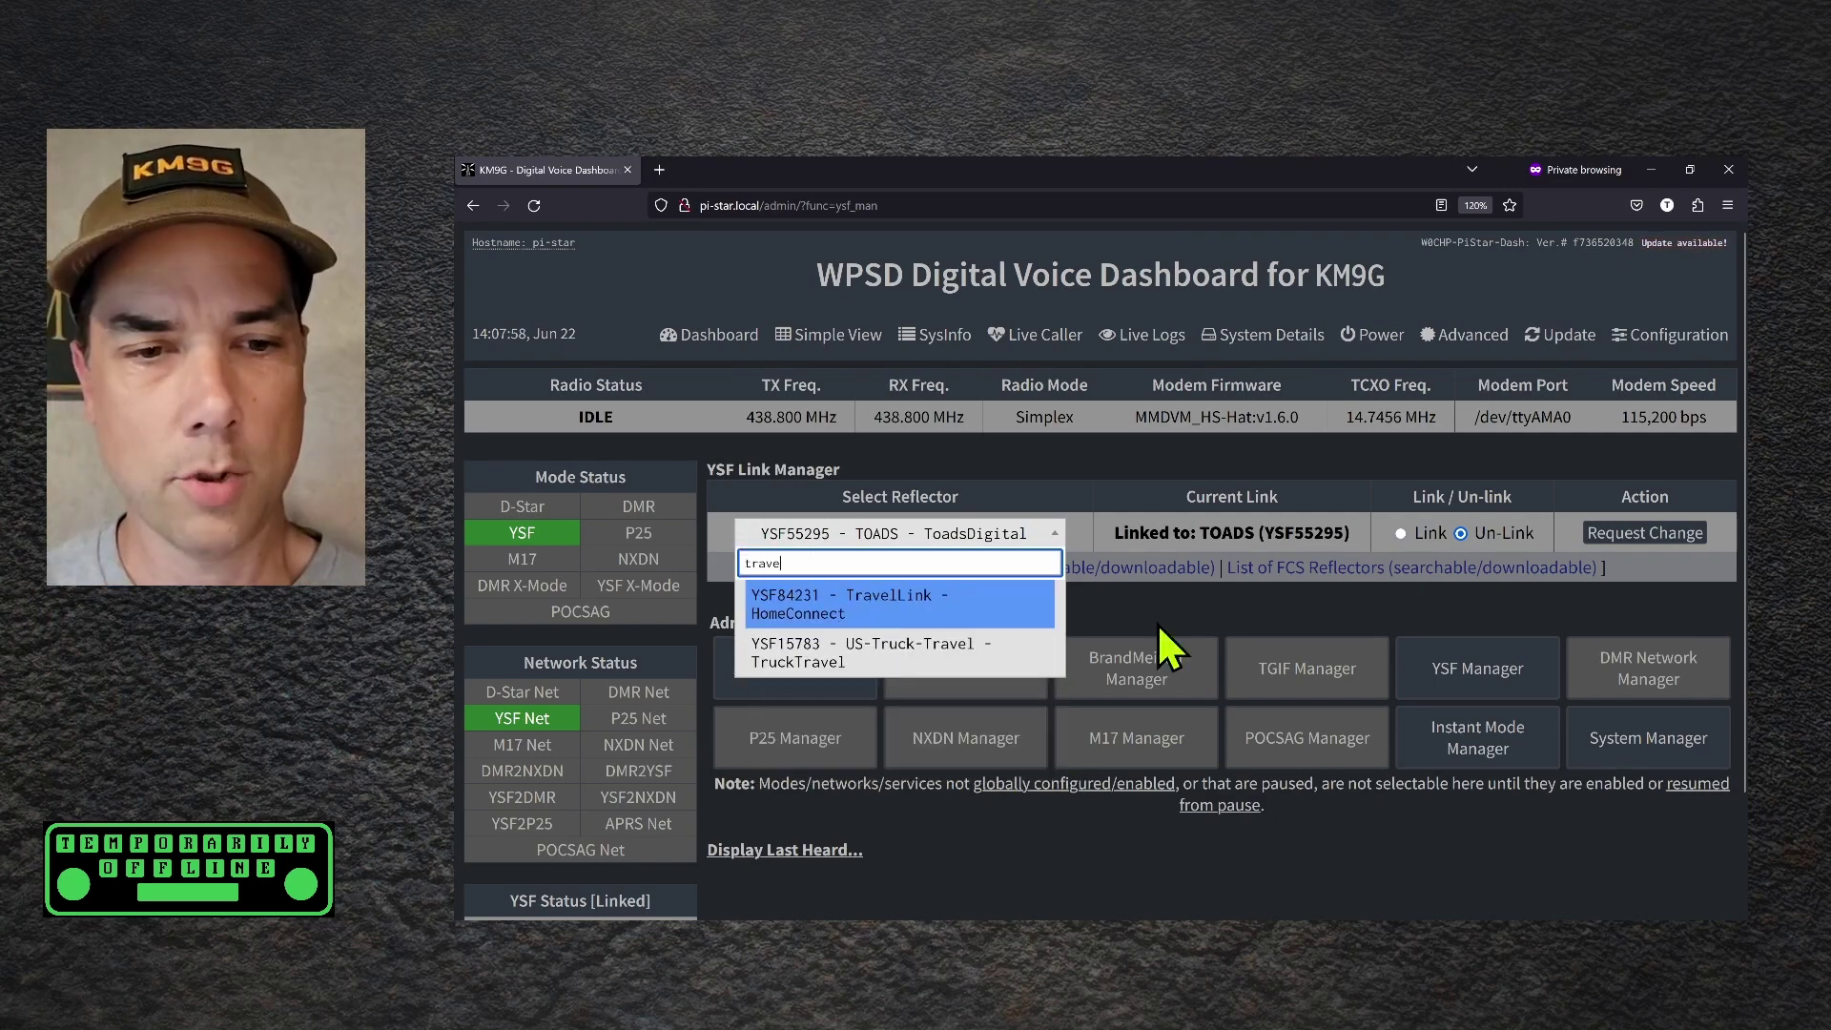
type("l")
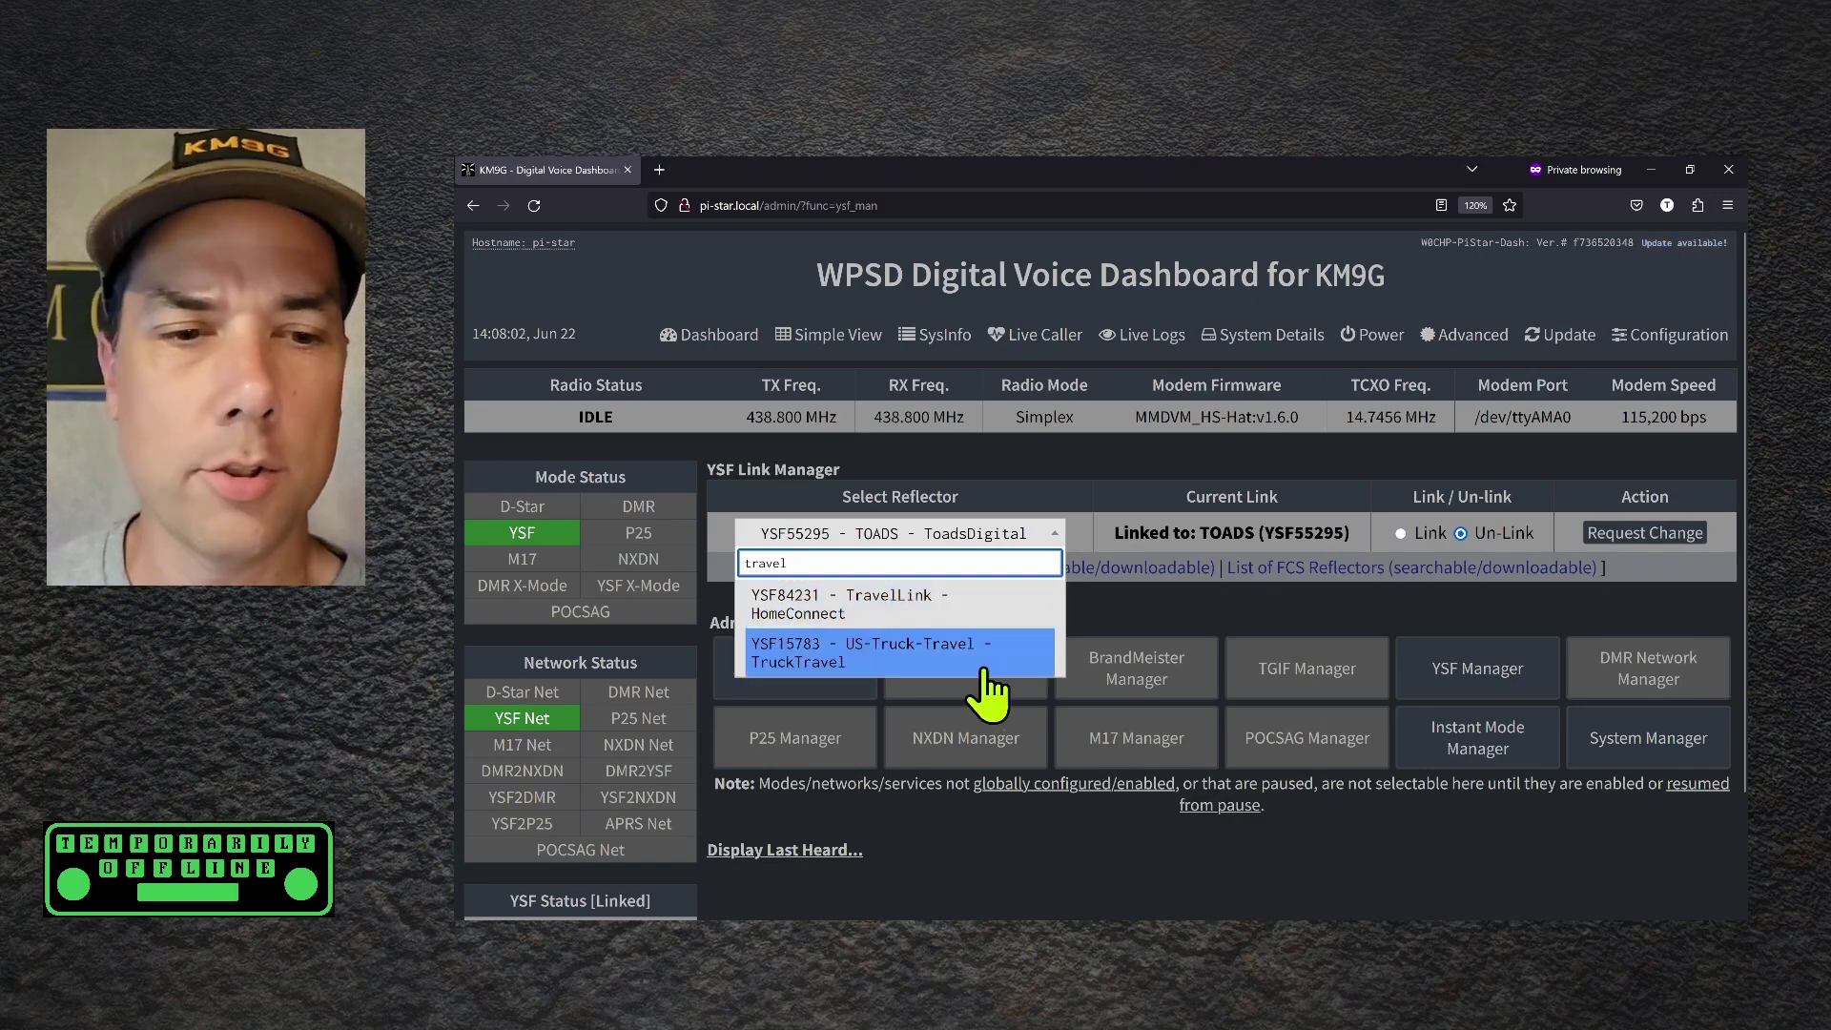
type("atv")
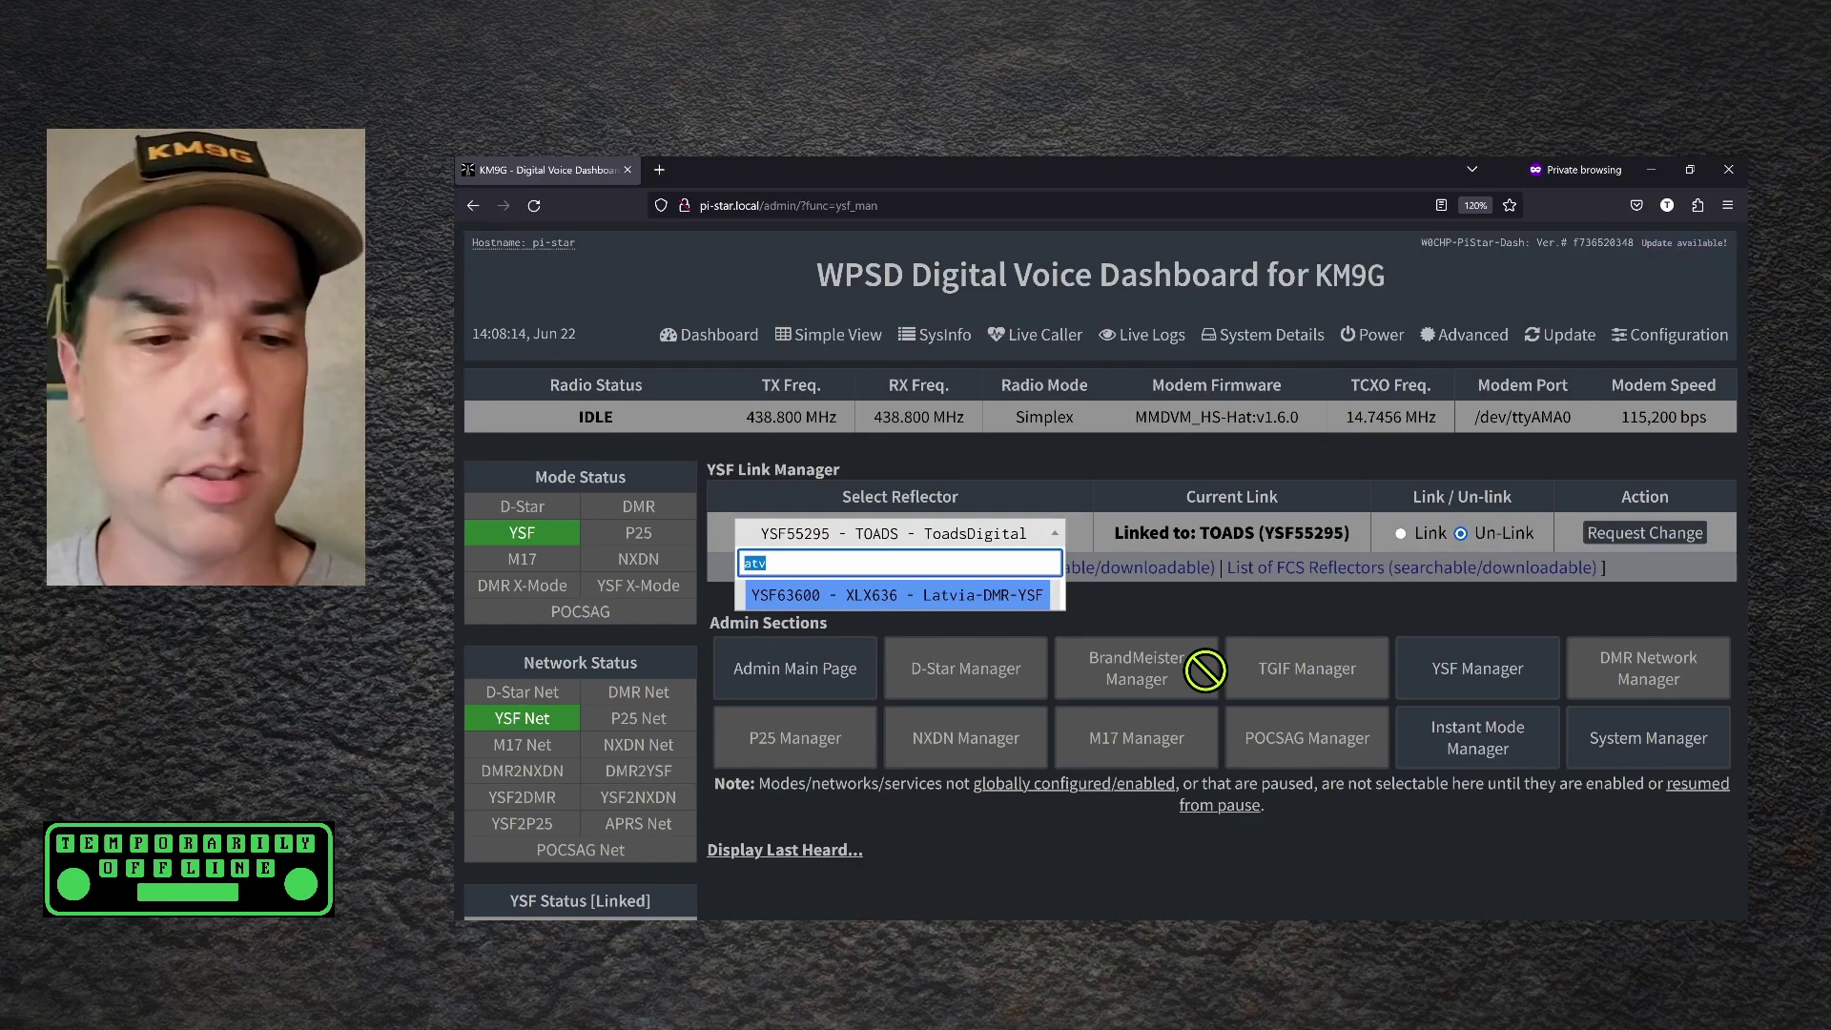
type("Alaba")
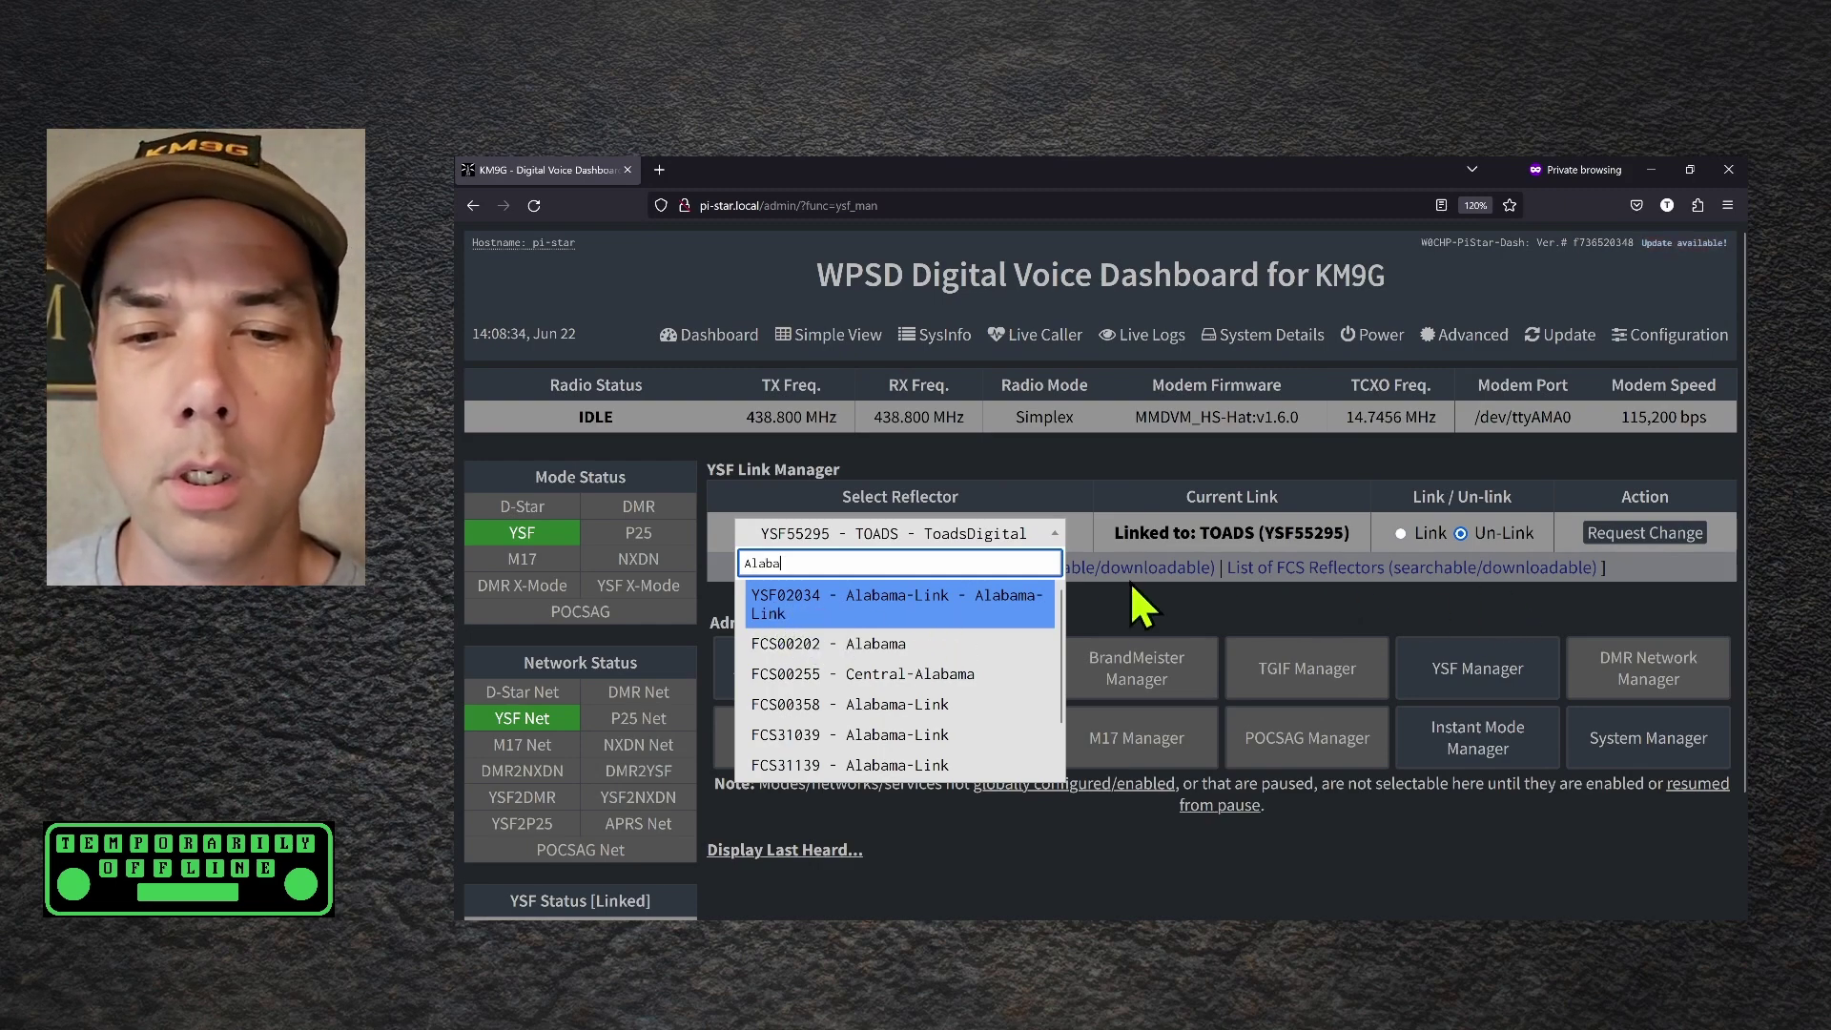
Link briefly to Alabama-Link, then request the link back to TOADS (YSF55295)
left_click(954, 615)
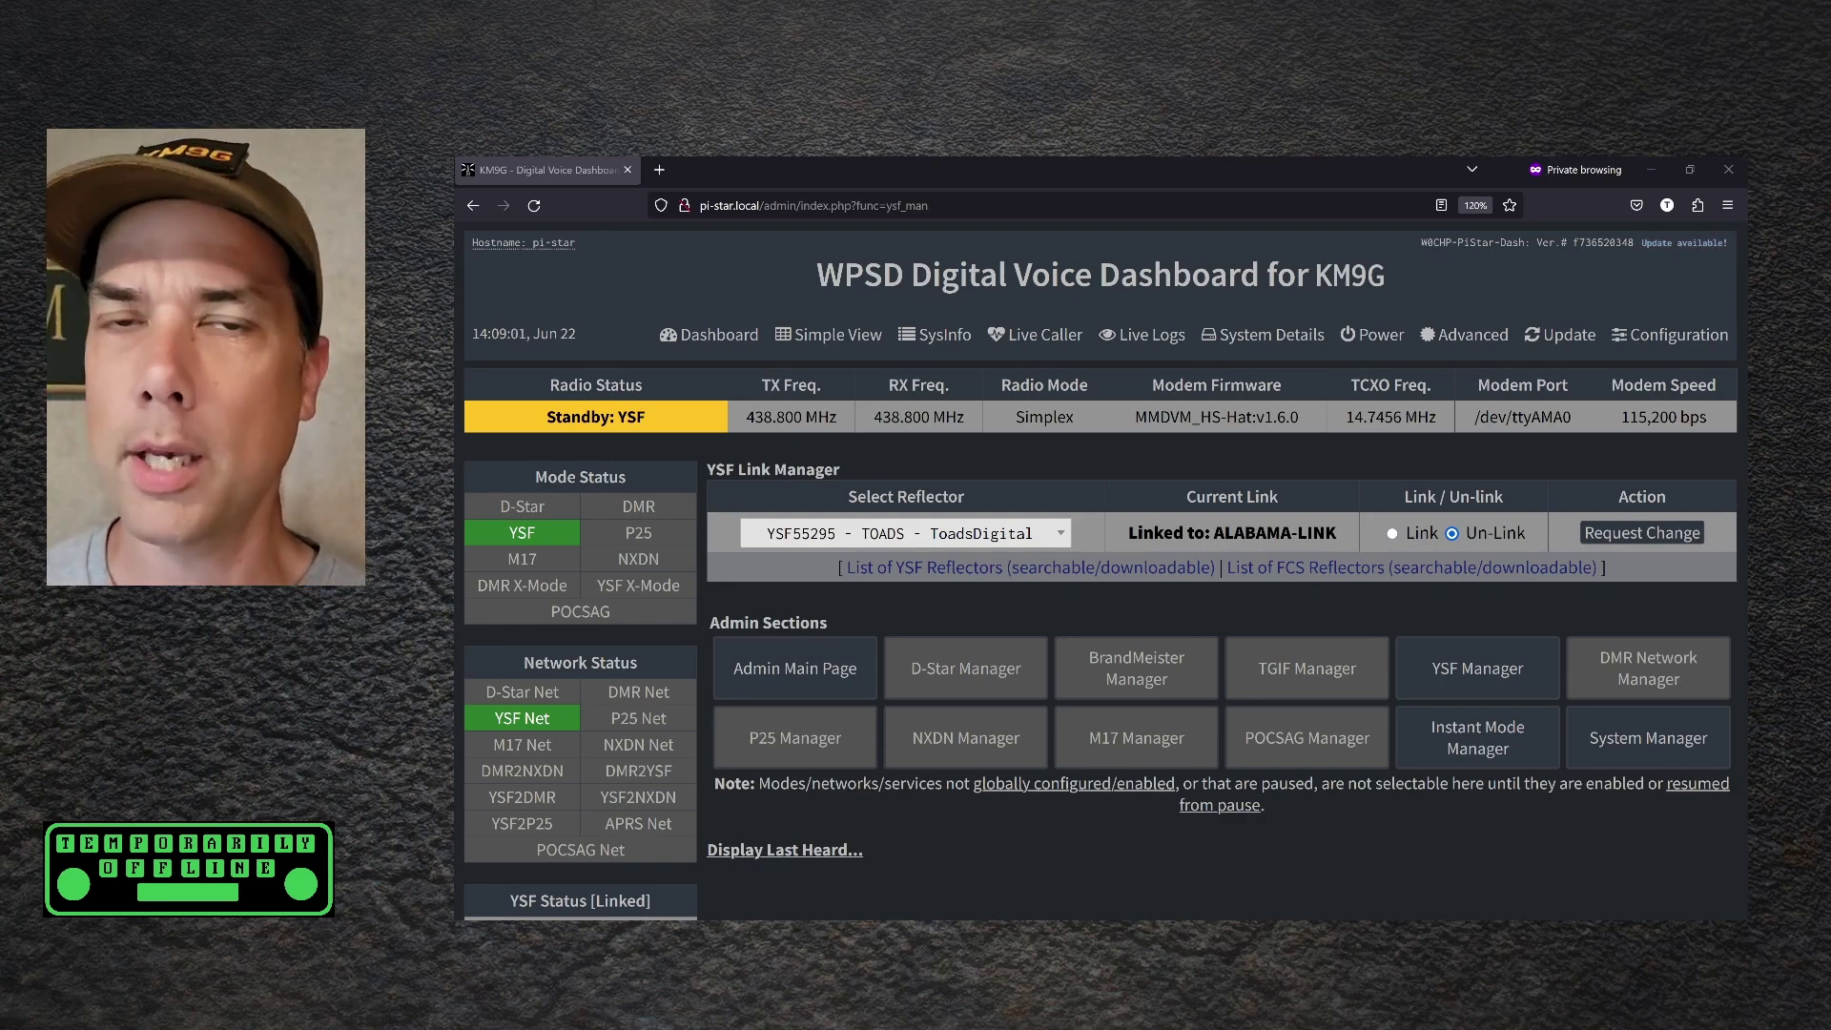
left_click(1391, 533)
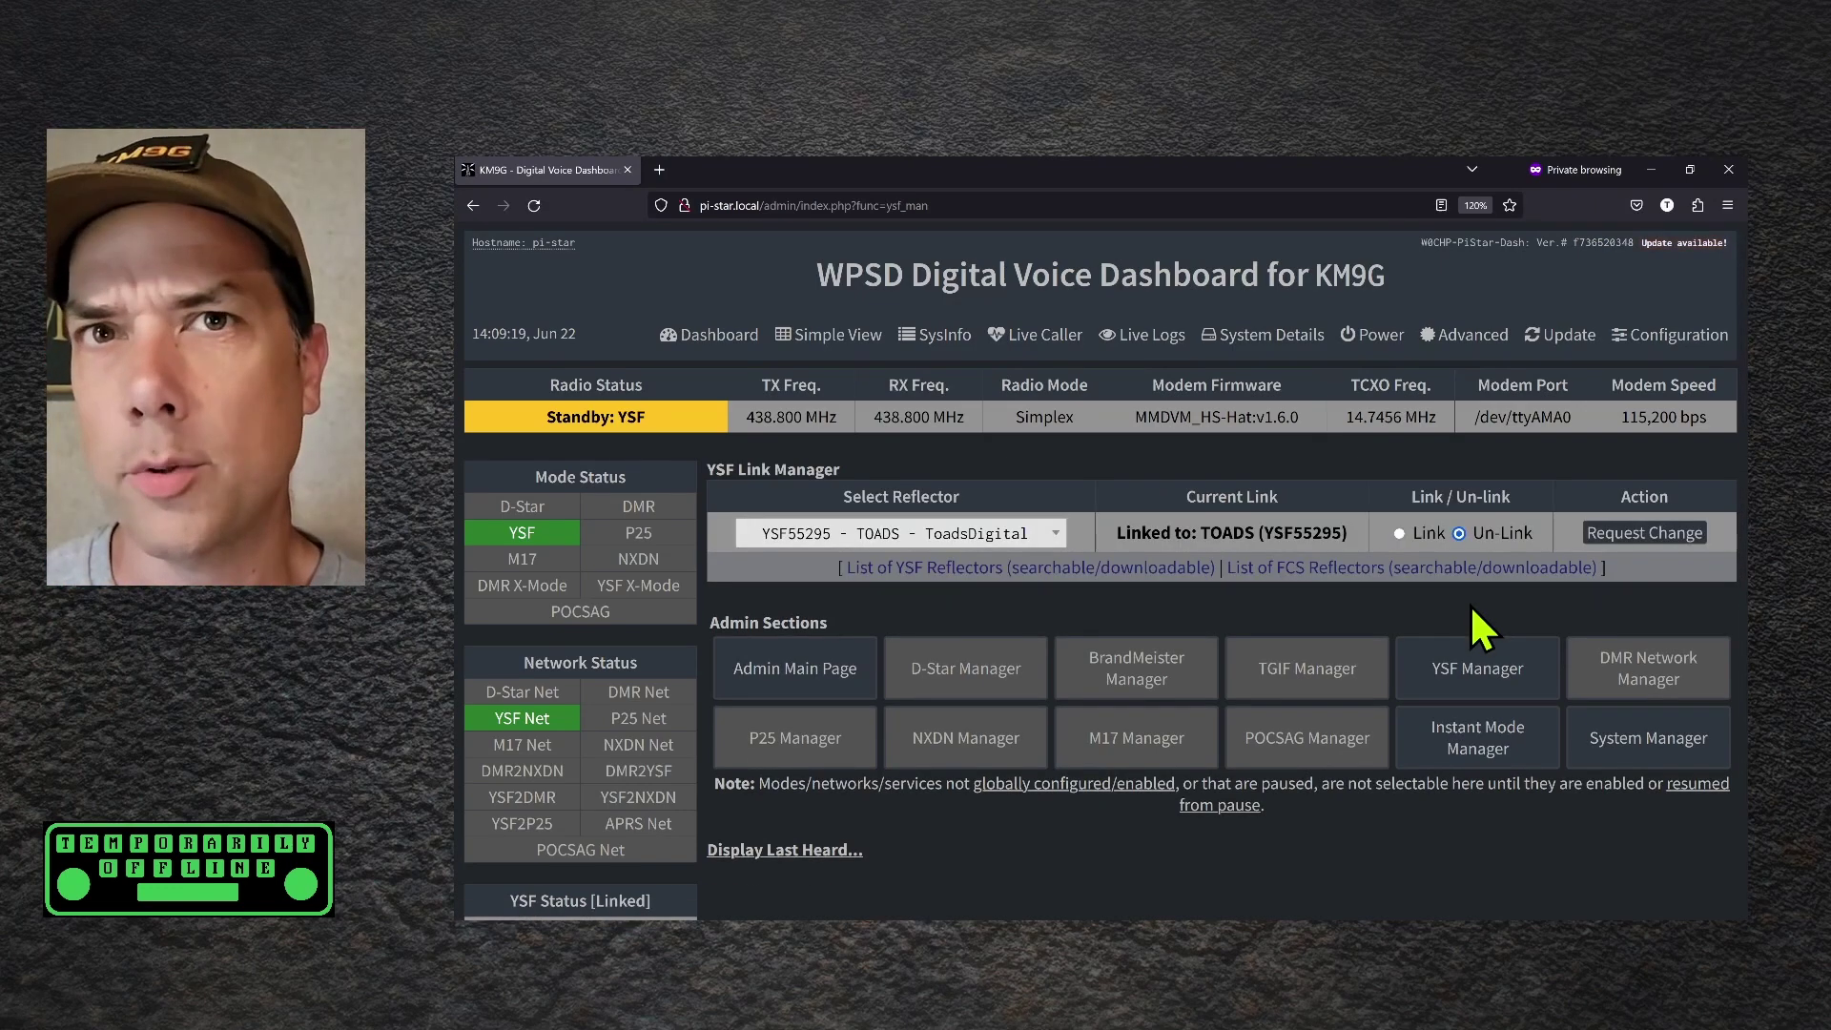
Open the List of YSF Reflectors, search 'alaba', then clear the search to show all
left_click(925, 569)
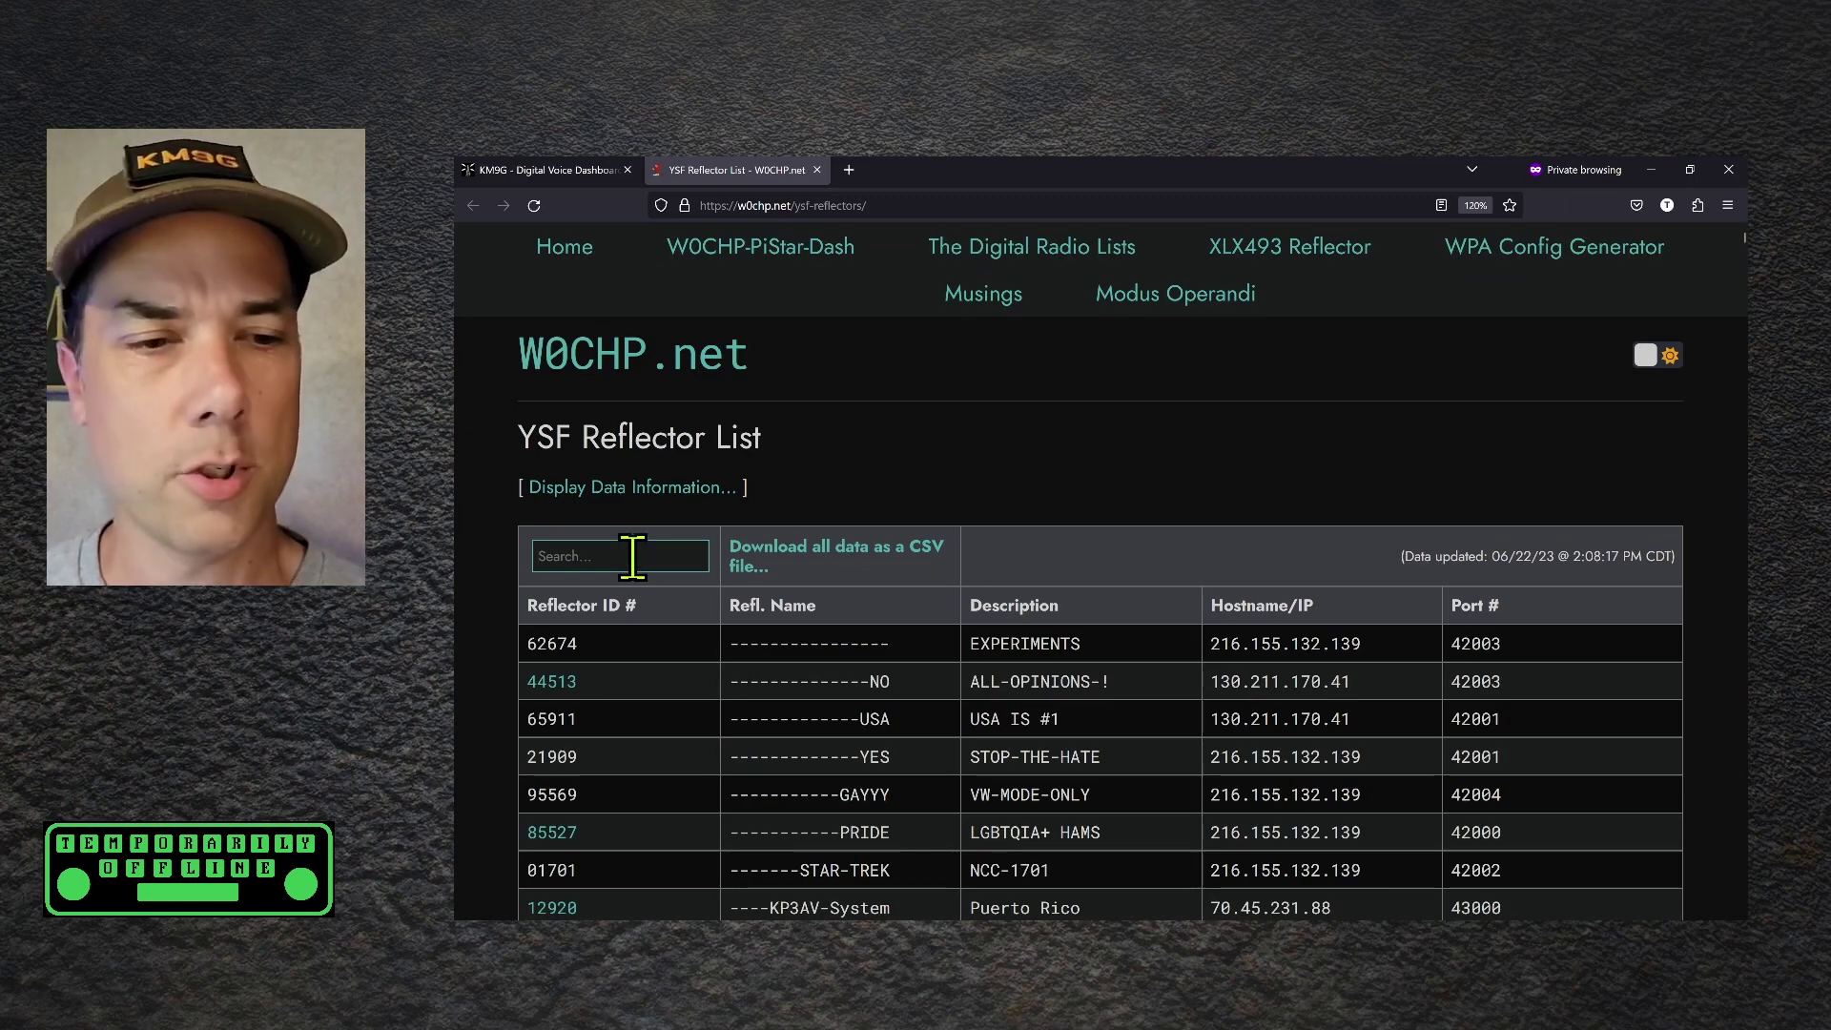
type("alaba")
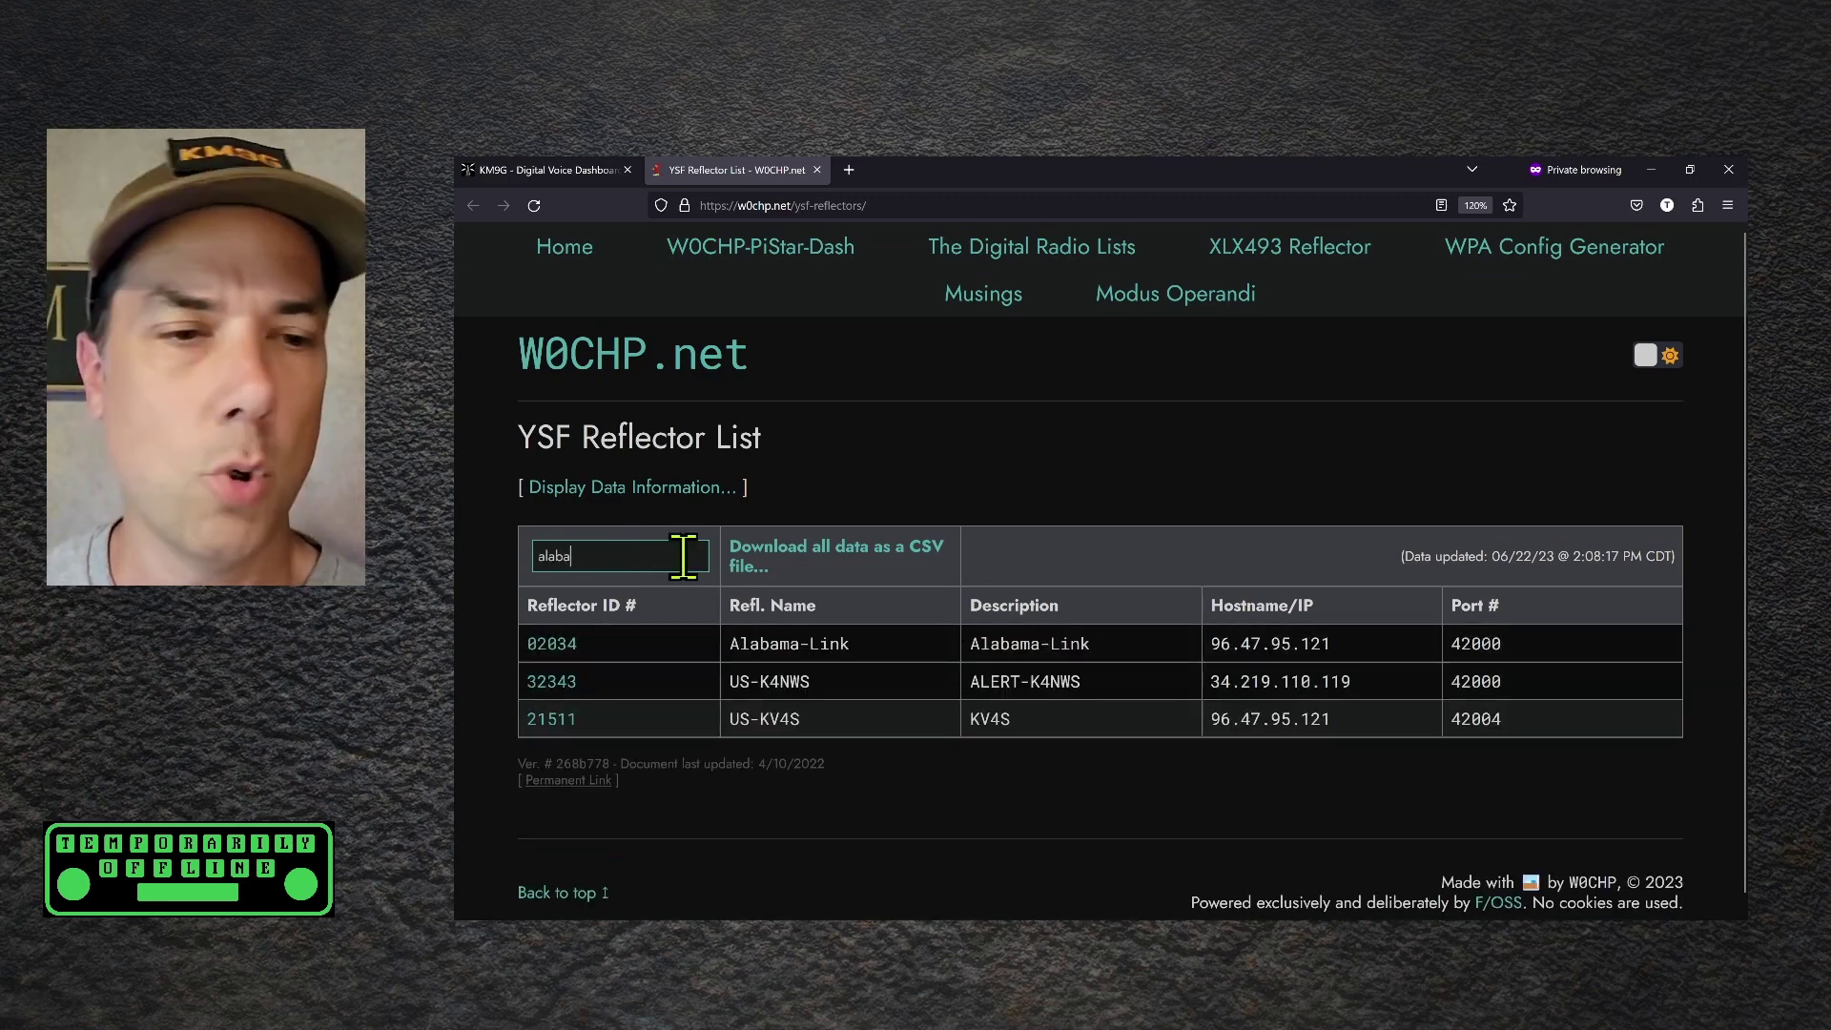
key("BackSpace")
key("BackSpace")
key("BackSpace")
key("BackSpace")
key("BackSpace")
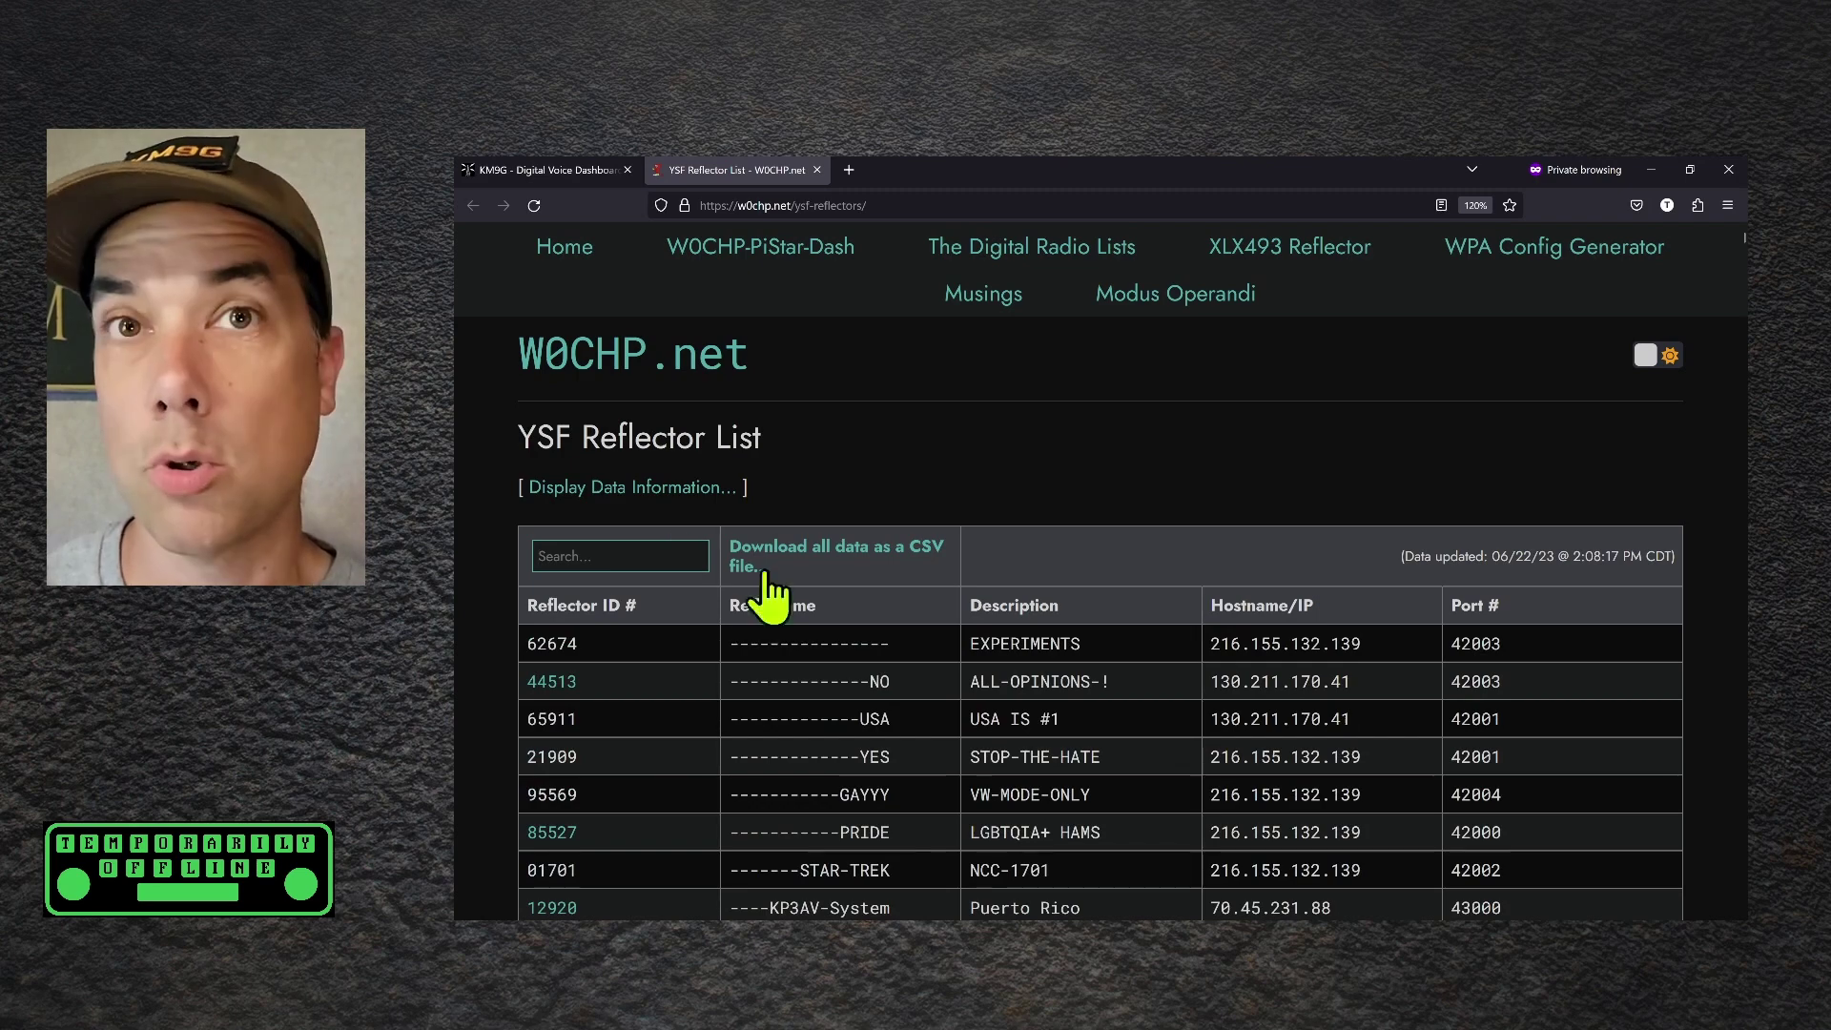